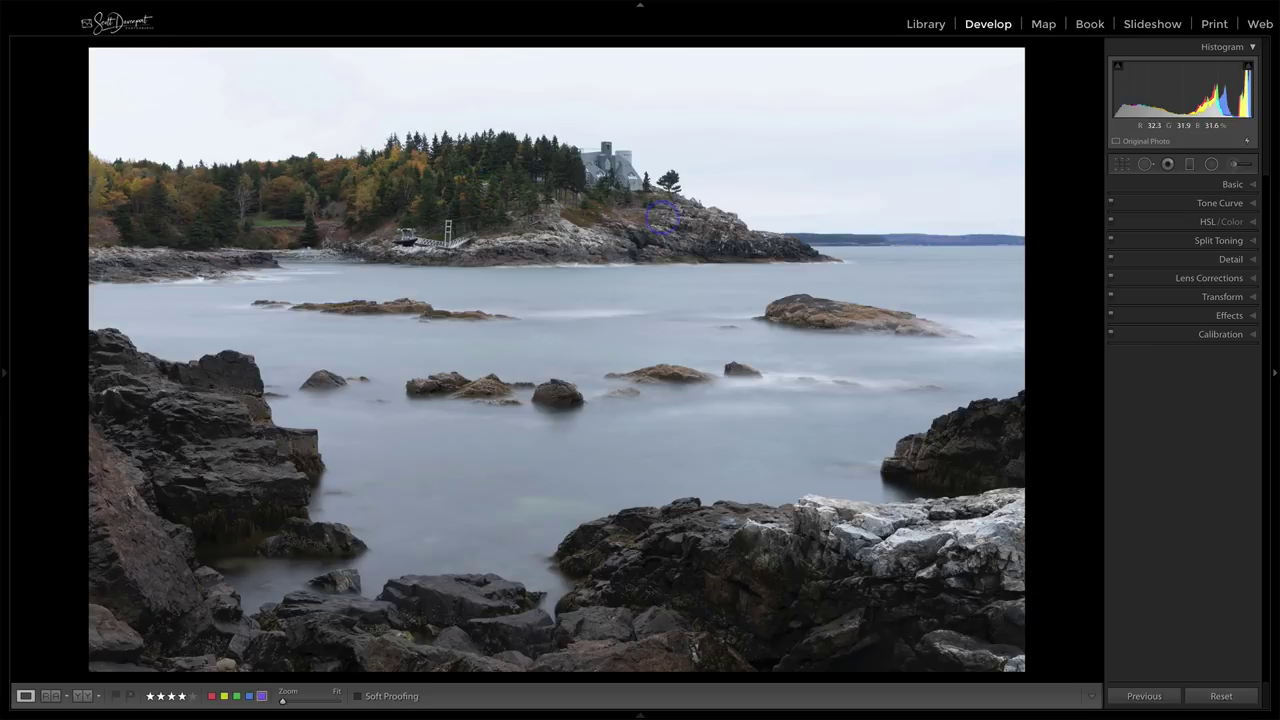
- Crop the photo slightly inward from its right edge, keeping the original aspect ratio
key("r")
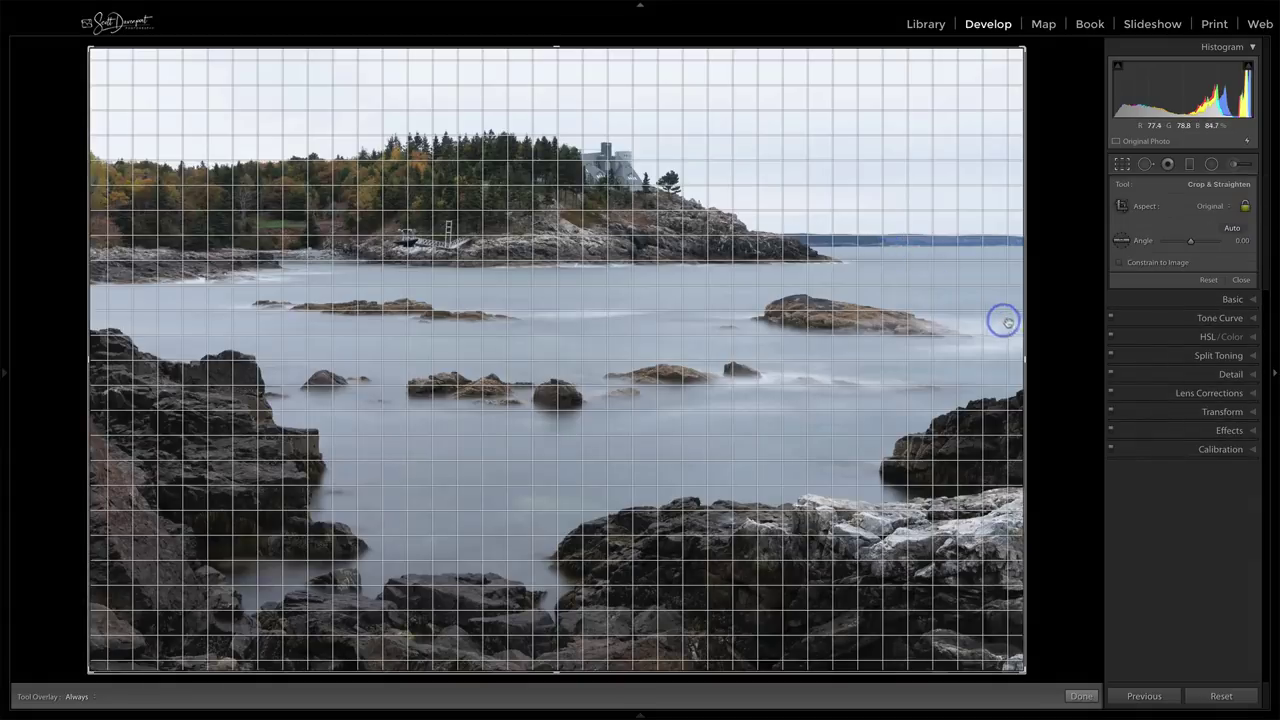
left_click_drag(1025, 359, 1019, 359)
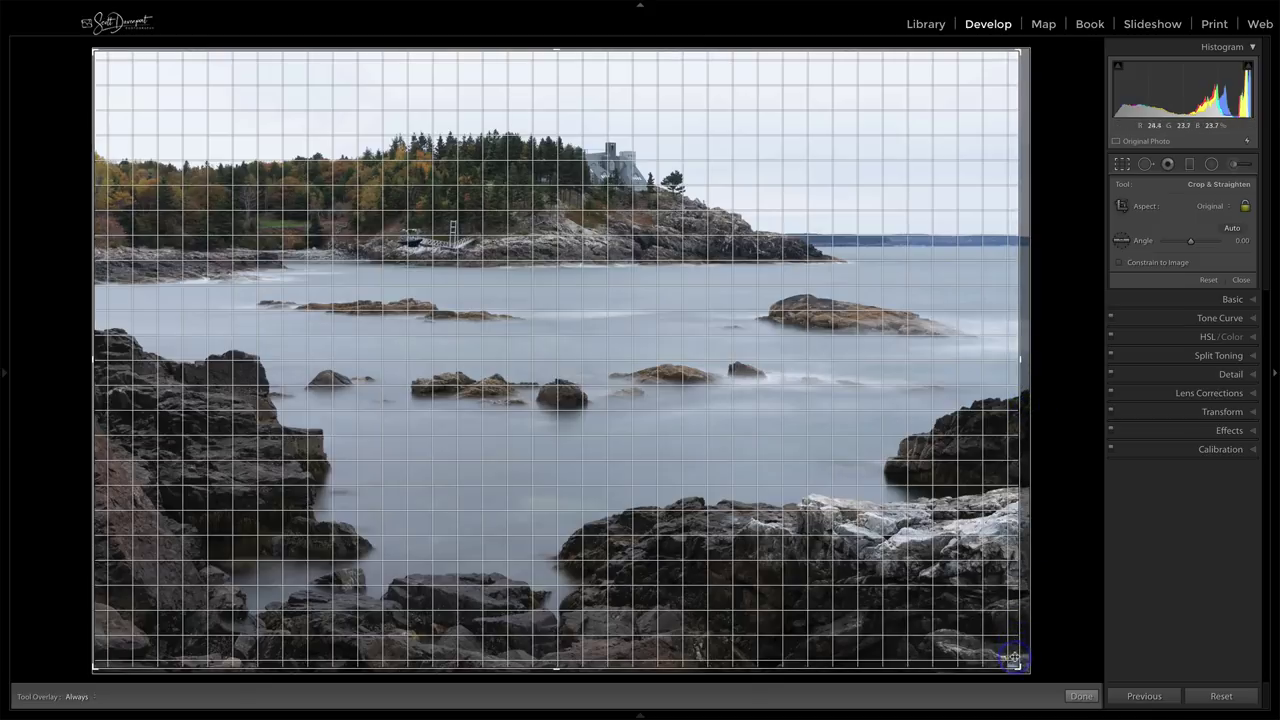
left_click_drag(1016, 665, 1017, 665)
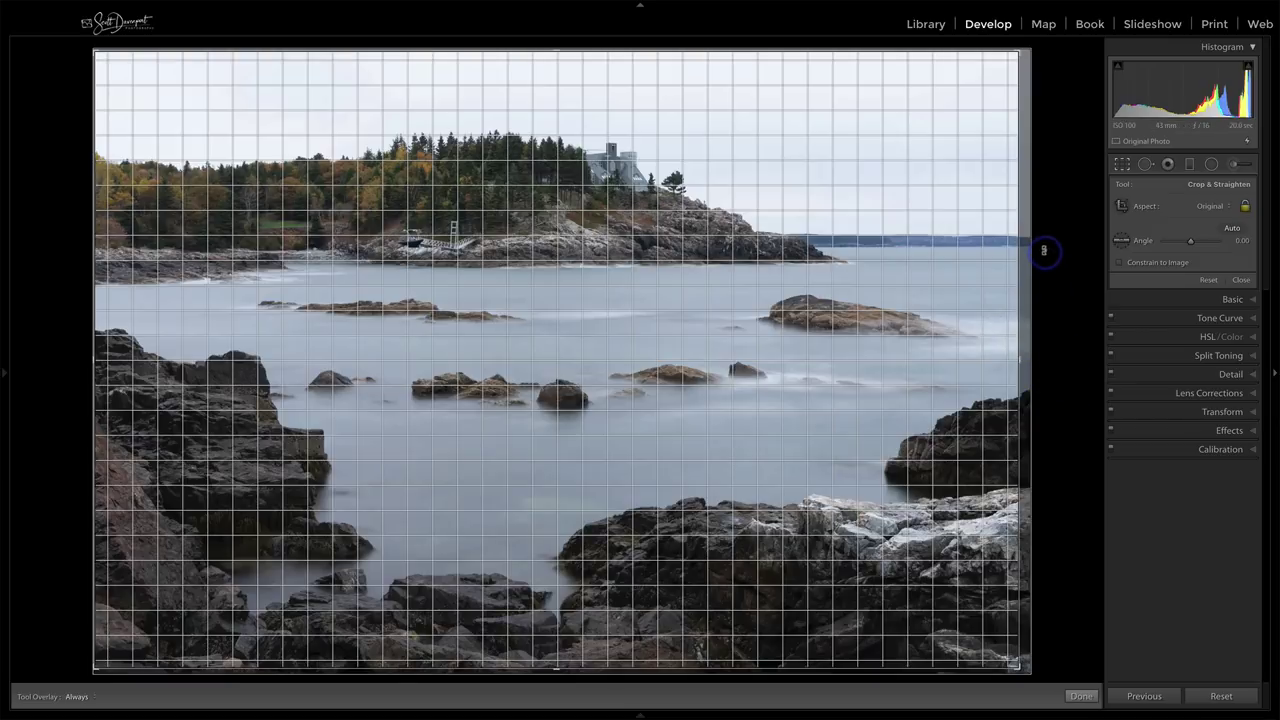
- Straighten the crop along the distant waterline at the horizon, to an angle of 0.24, and apply the crop
left_click_drag(1044, 250, 1044, 252)
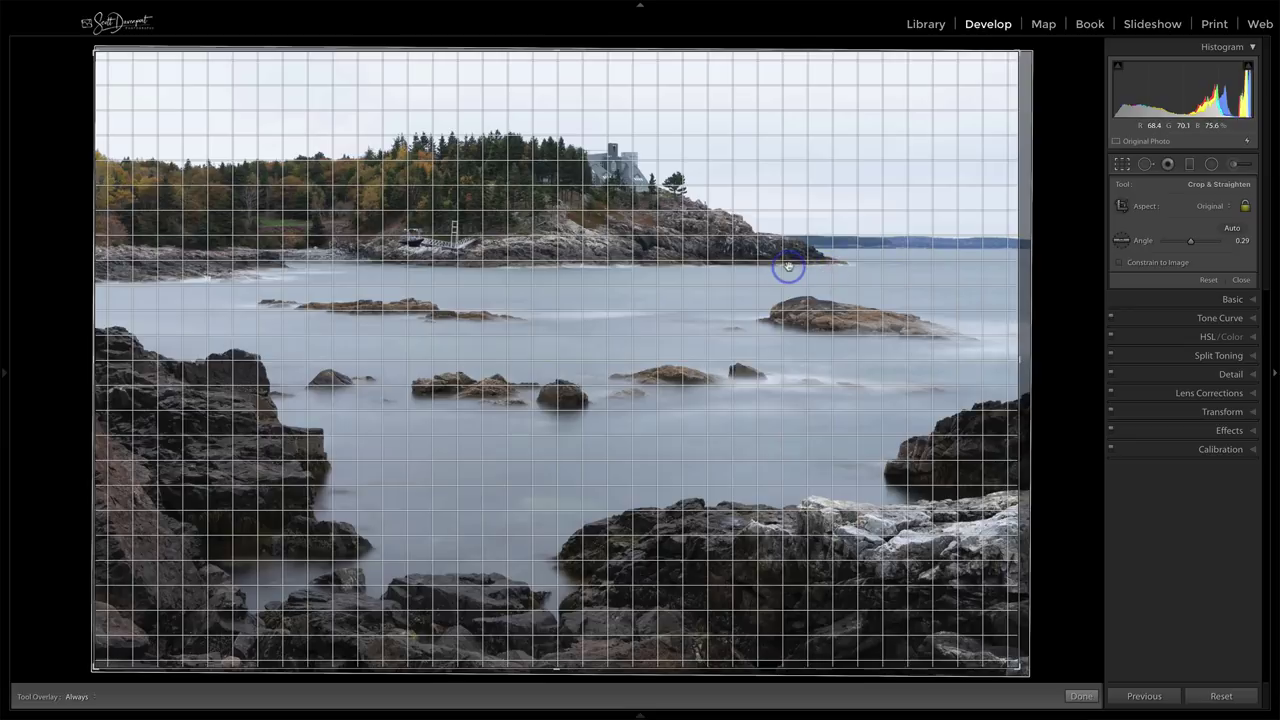
left_click(1121, 240)
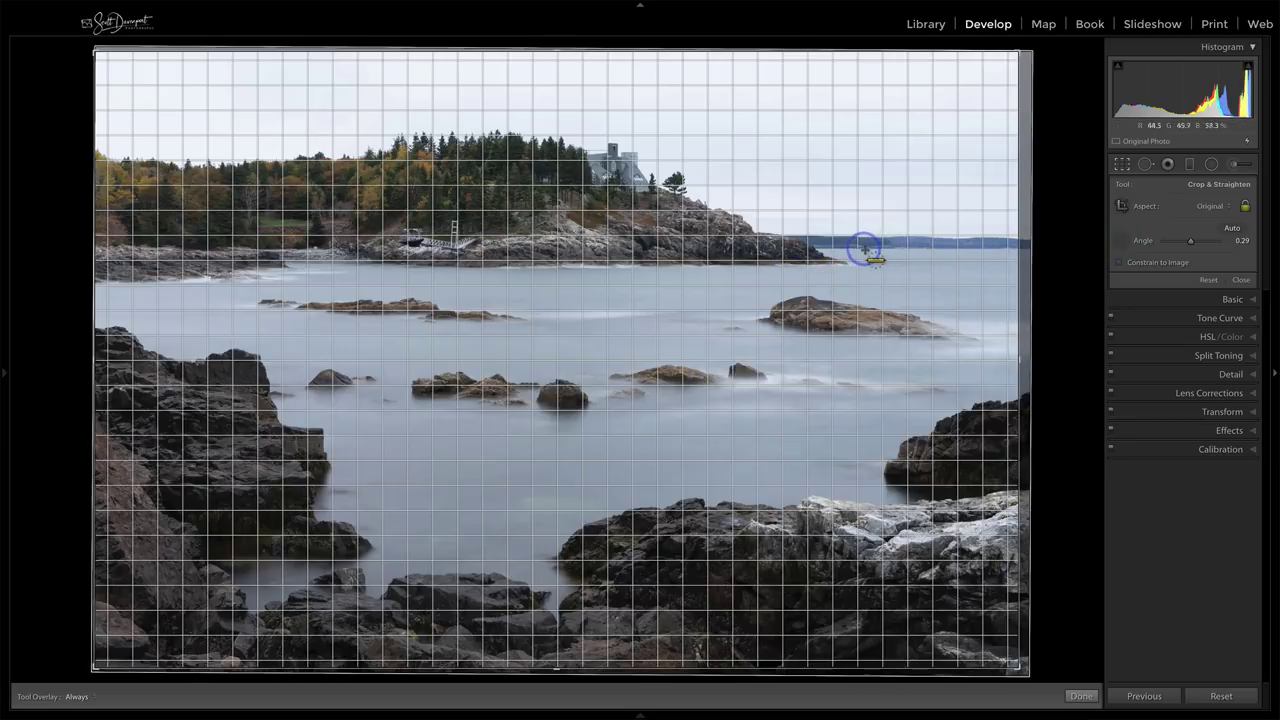
left_click_drag(865, 249, 972, 248)
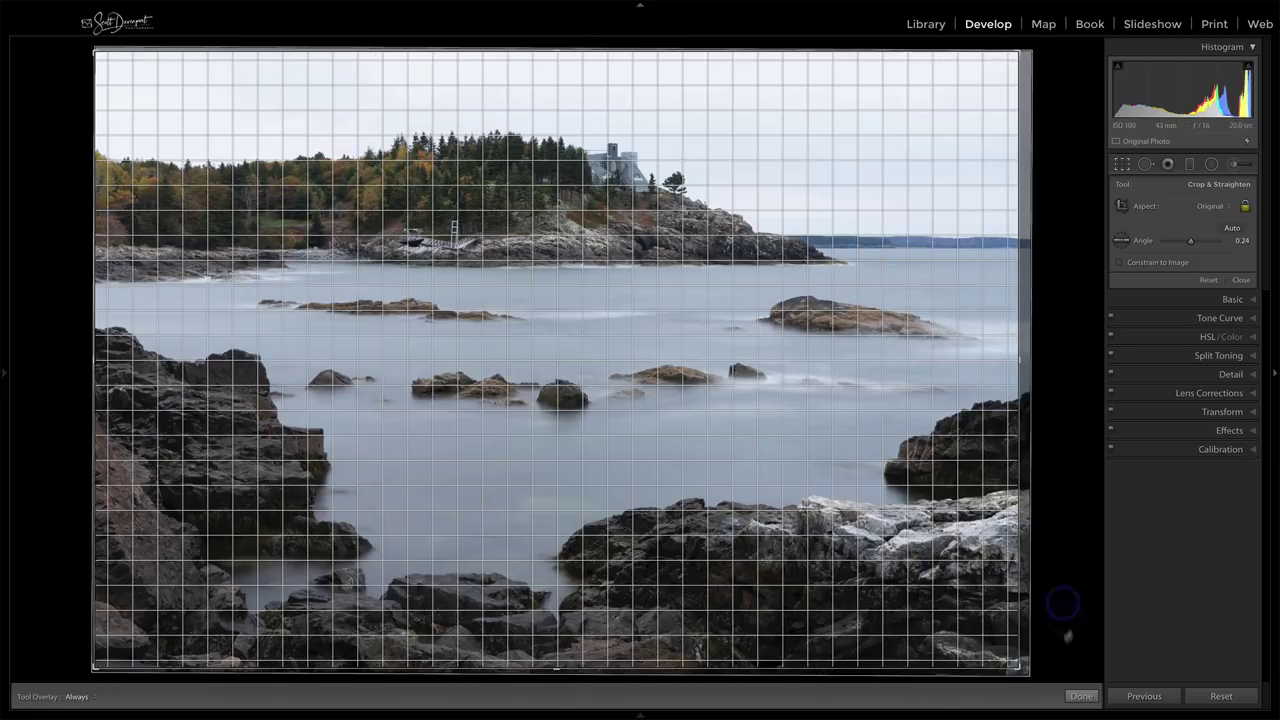
left_click(1080, 696)
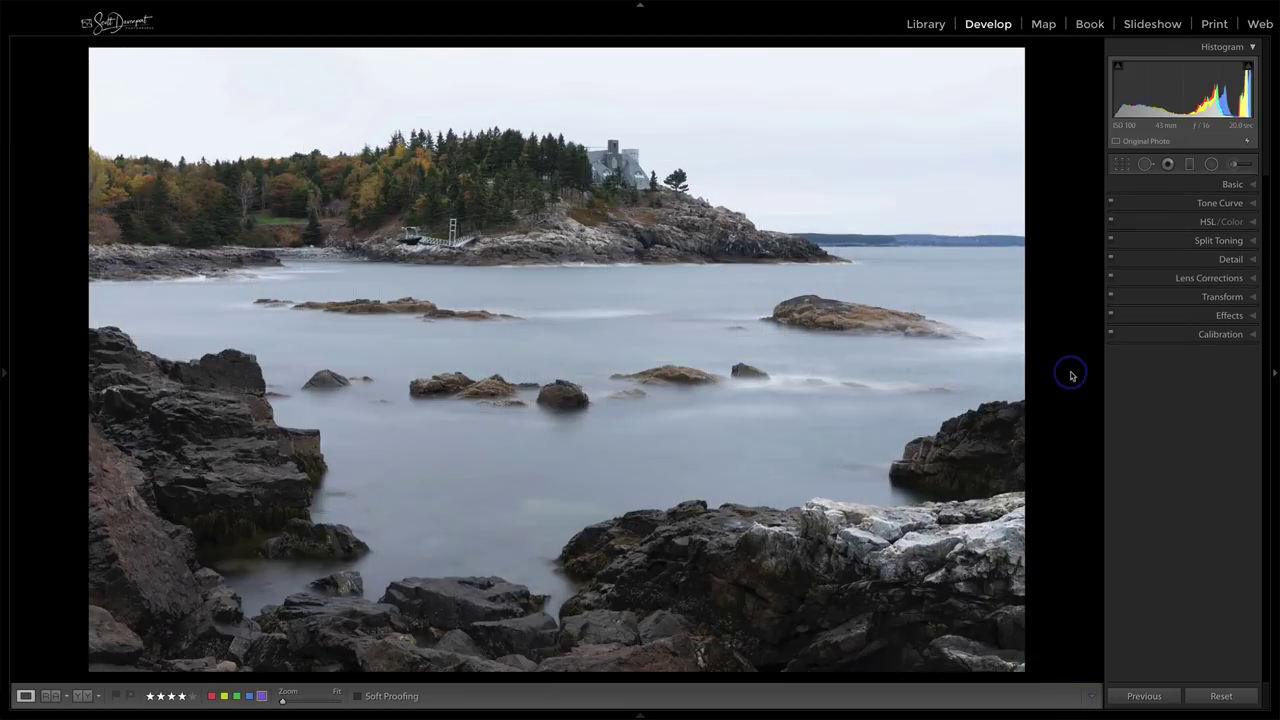
- Heal the bright spot in the photo's bottom-right corner with spot size 77, sampling the rock beside it, and set the feather to 55
left_click(1006, 571)
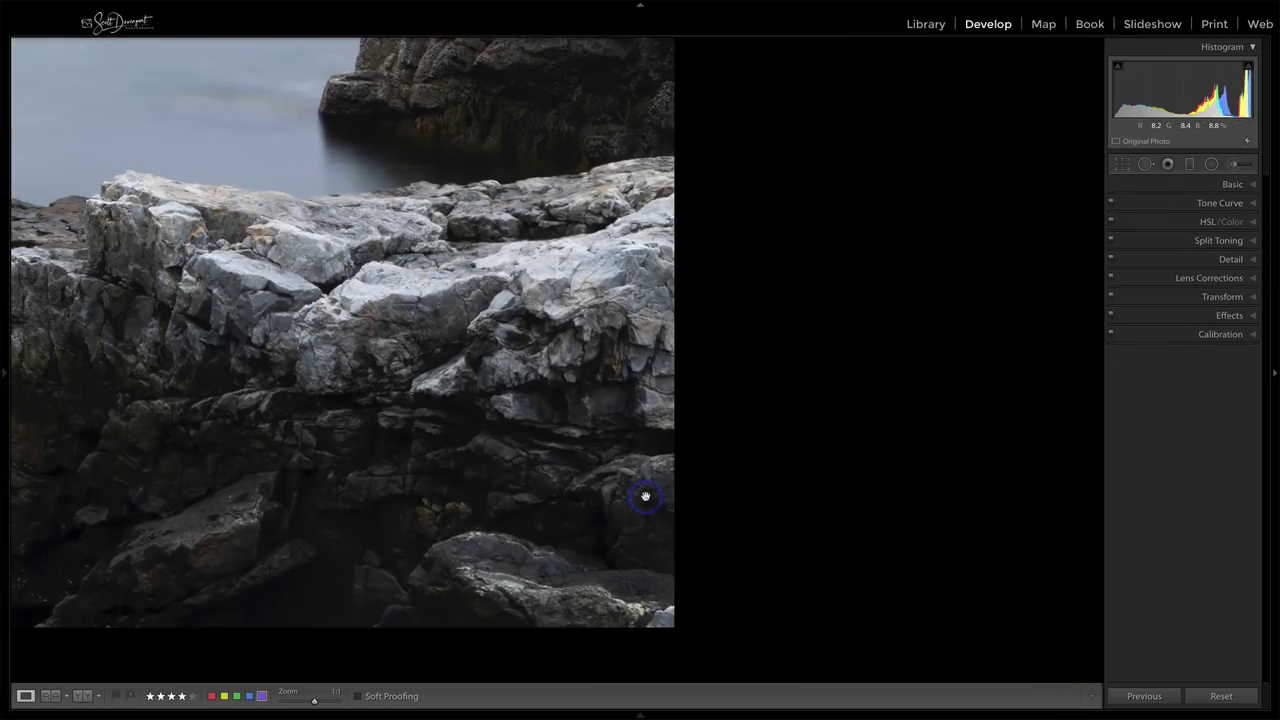
key("q")
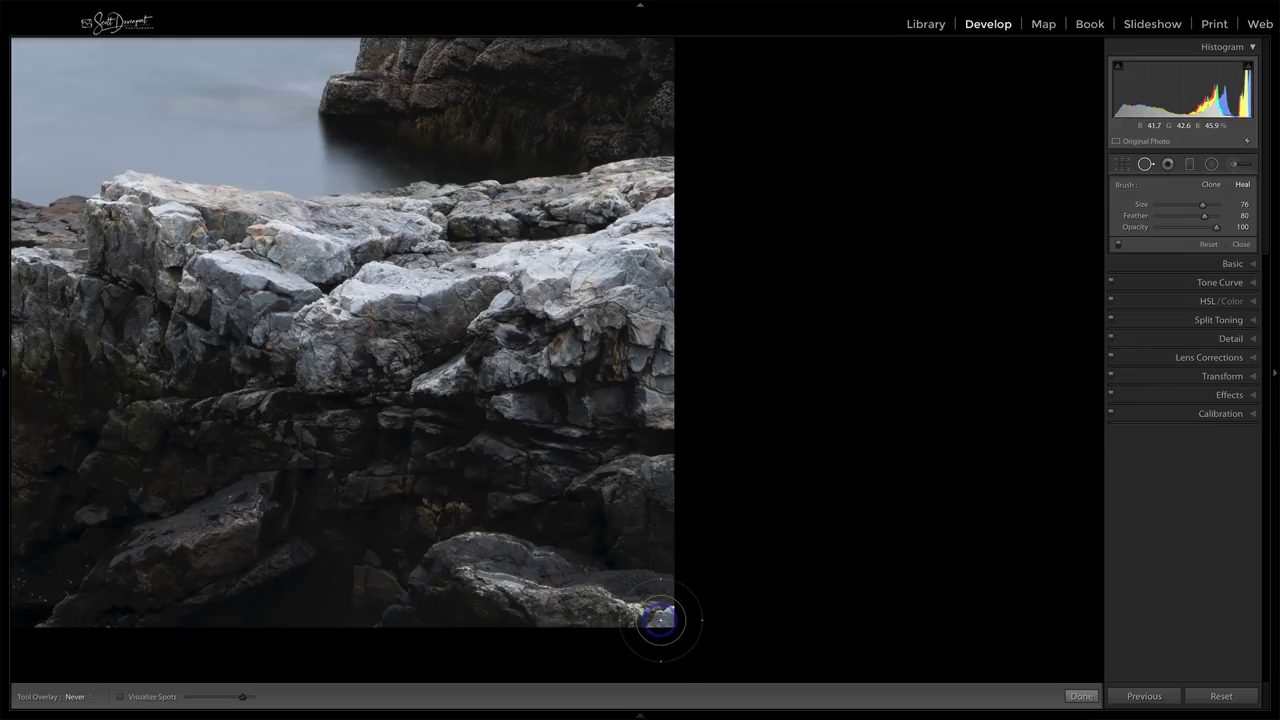
scroll(660, 620, "up", 1)
left_click(660, 618)
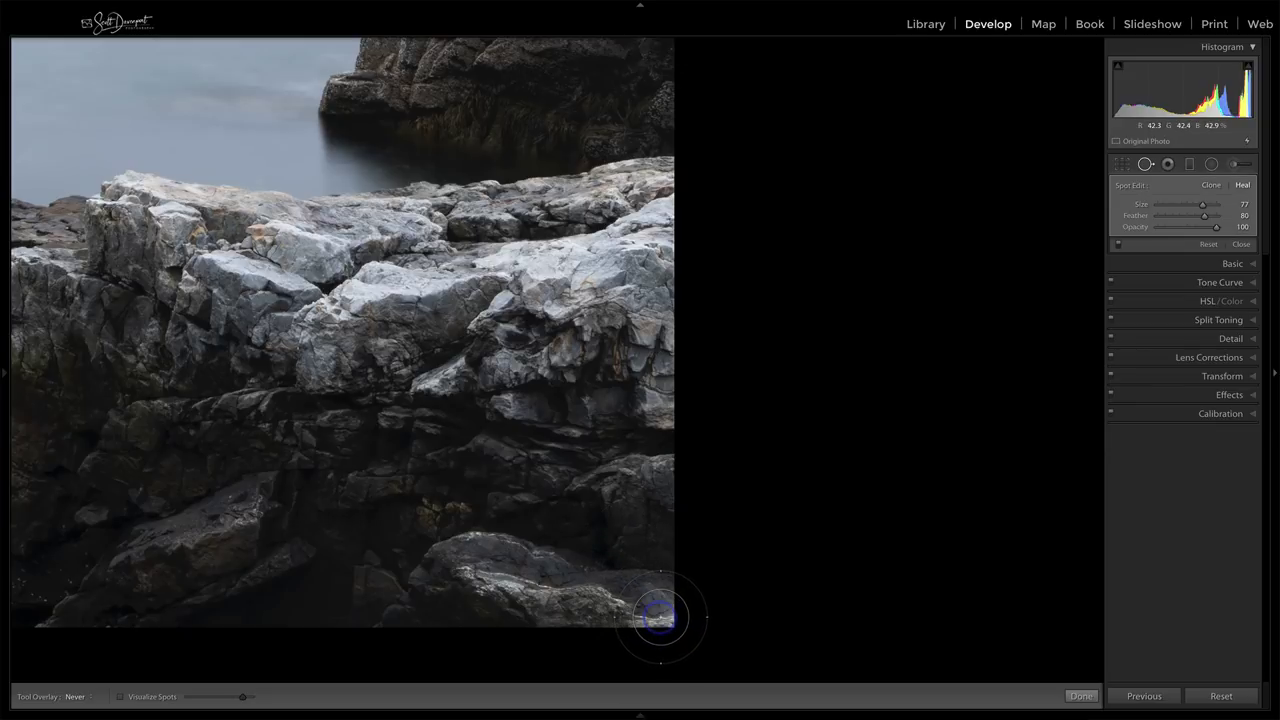
key("h")
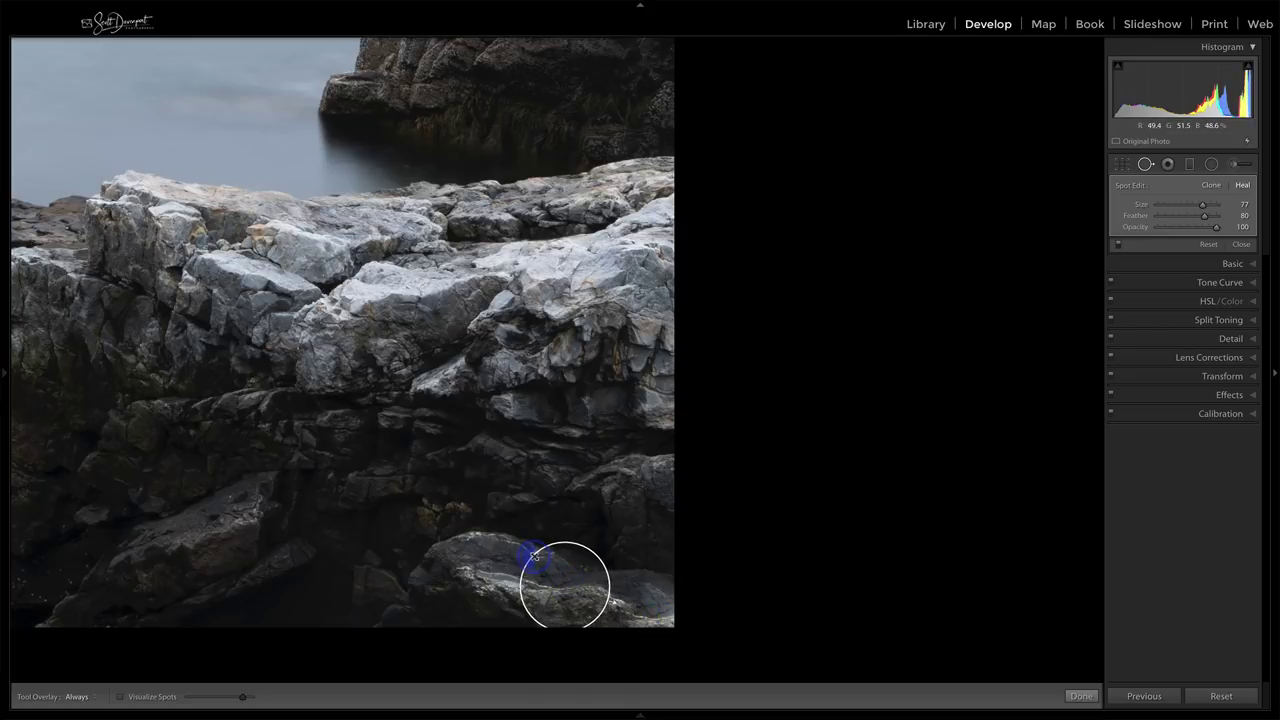
left_click_drag(566, 592, 566, 609)
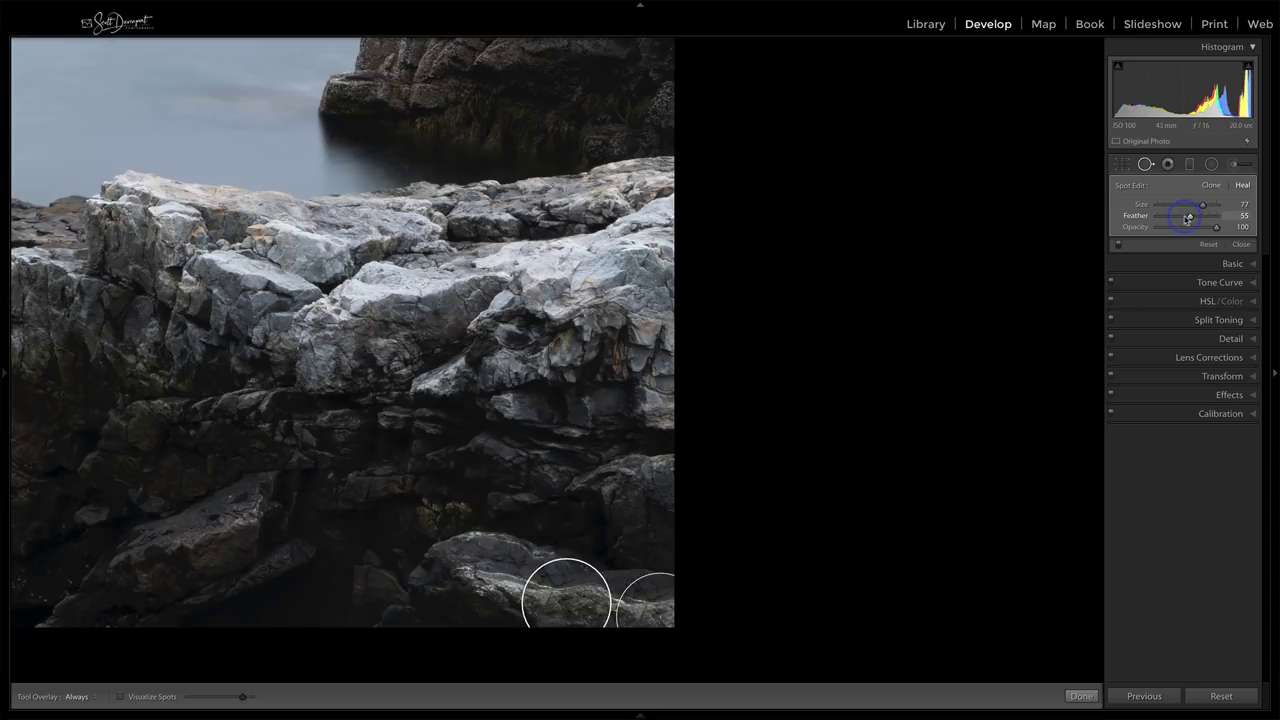
key("h")
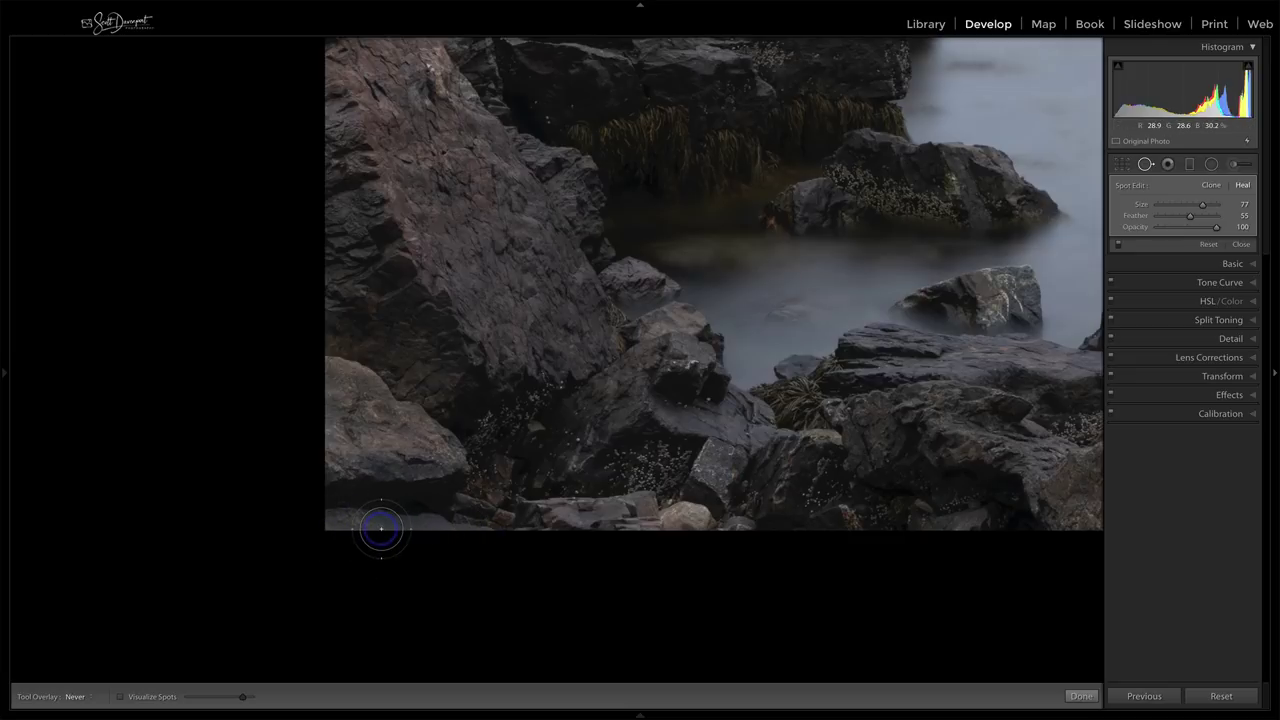
- Try darkening the light strip in the photo's bottom-left corner with a Burn (Darken) brush at feather 55, flow 77, density 92 and exposure -1.21
left_click(1240, 167)
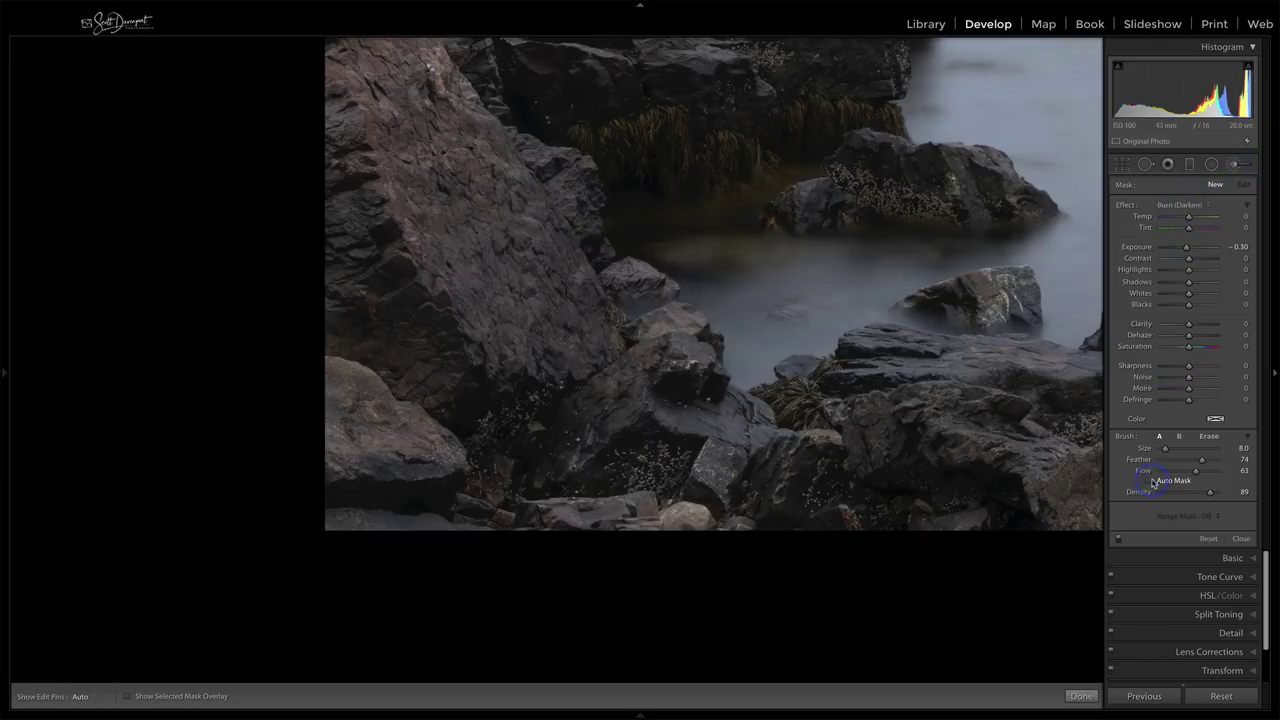
left_click_drag(1202, 459, 1209, 462)
key("h")
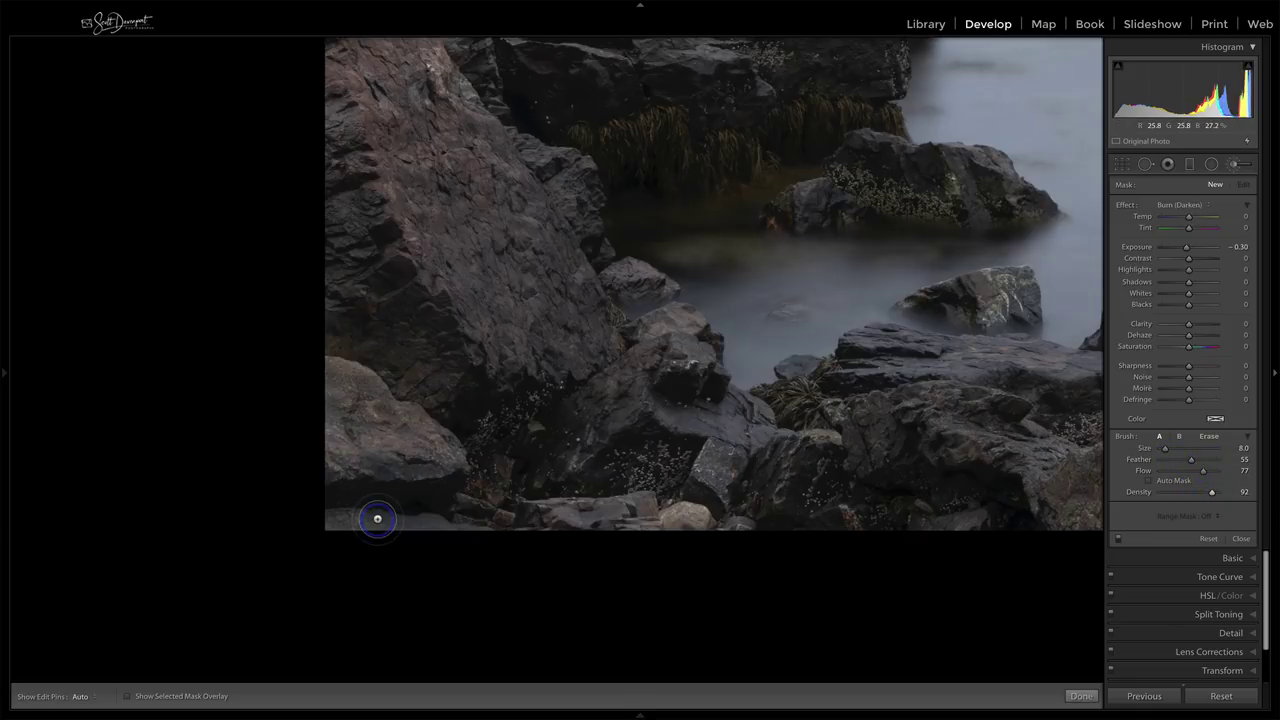
mouse_move(352, 522)
left_mouse_down()
mouse_move(434, 535)
mouse_move(430, 524)
mouse_move(313, 529)
left_mouse_up()
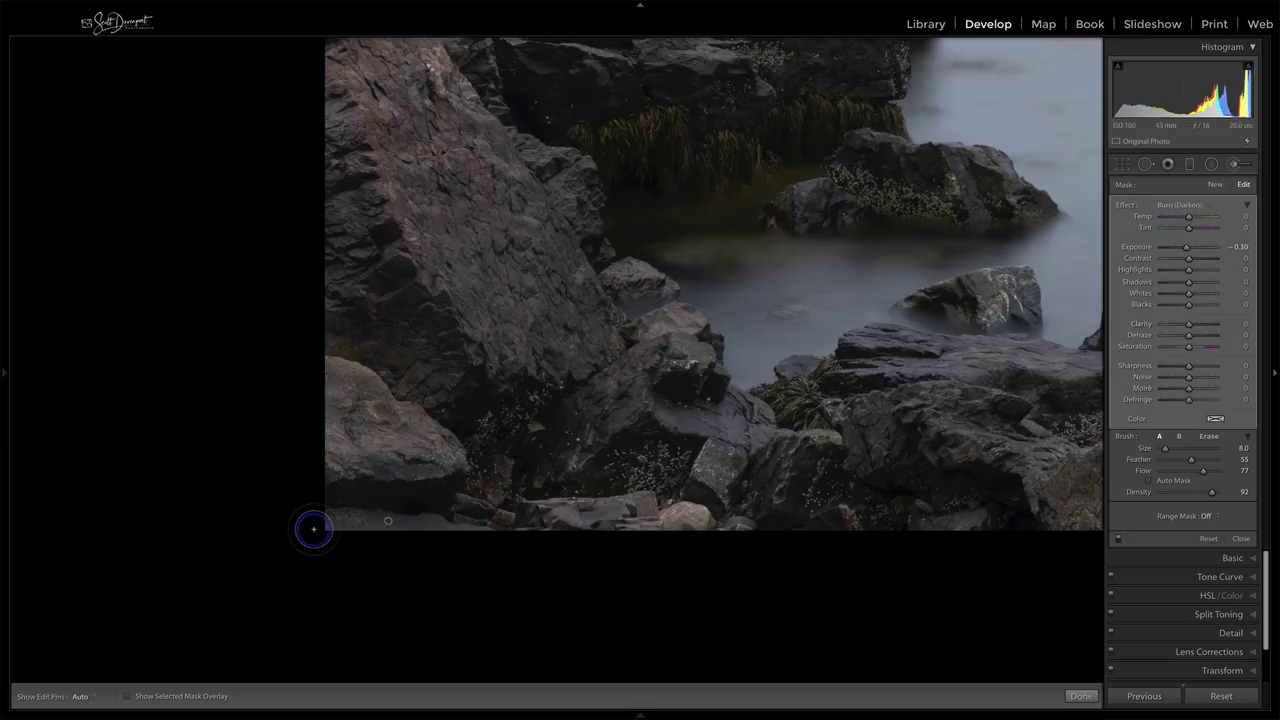
left_click(1186, 250)
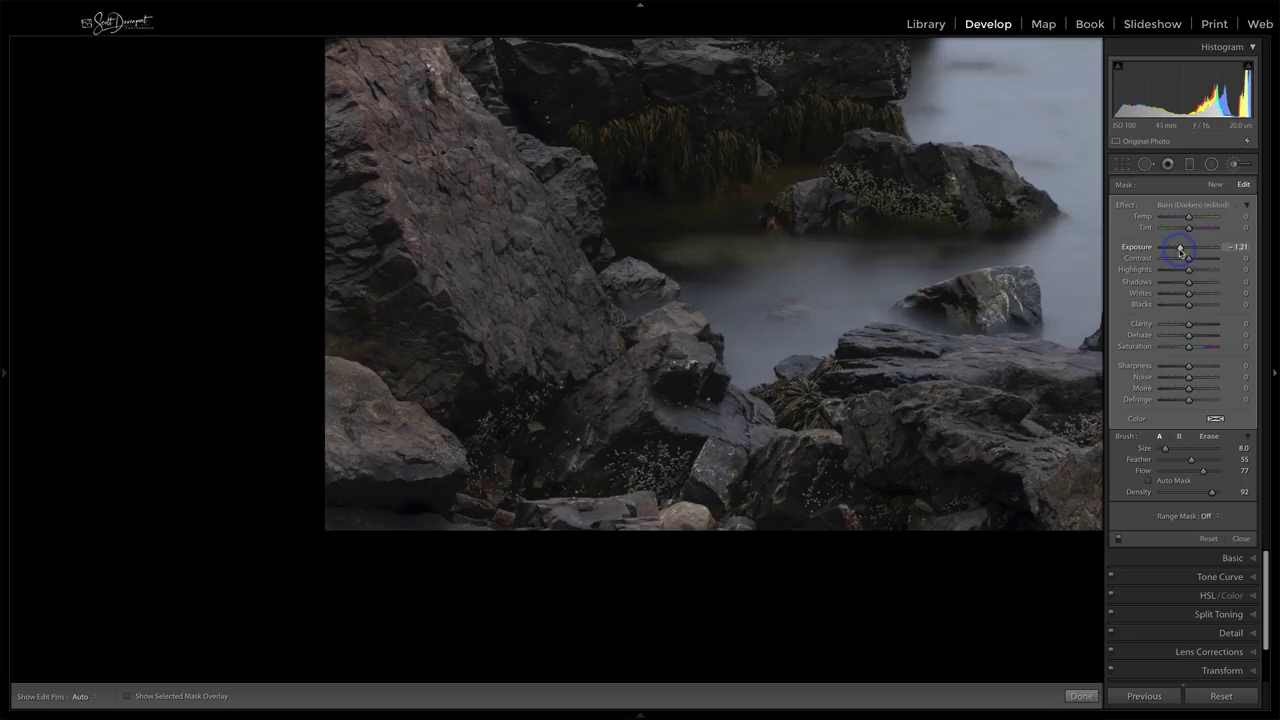
- Undo the brush's exposure change, reset the brush adjustments and close the adjustment brush
key("ctrl+z")
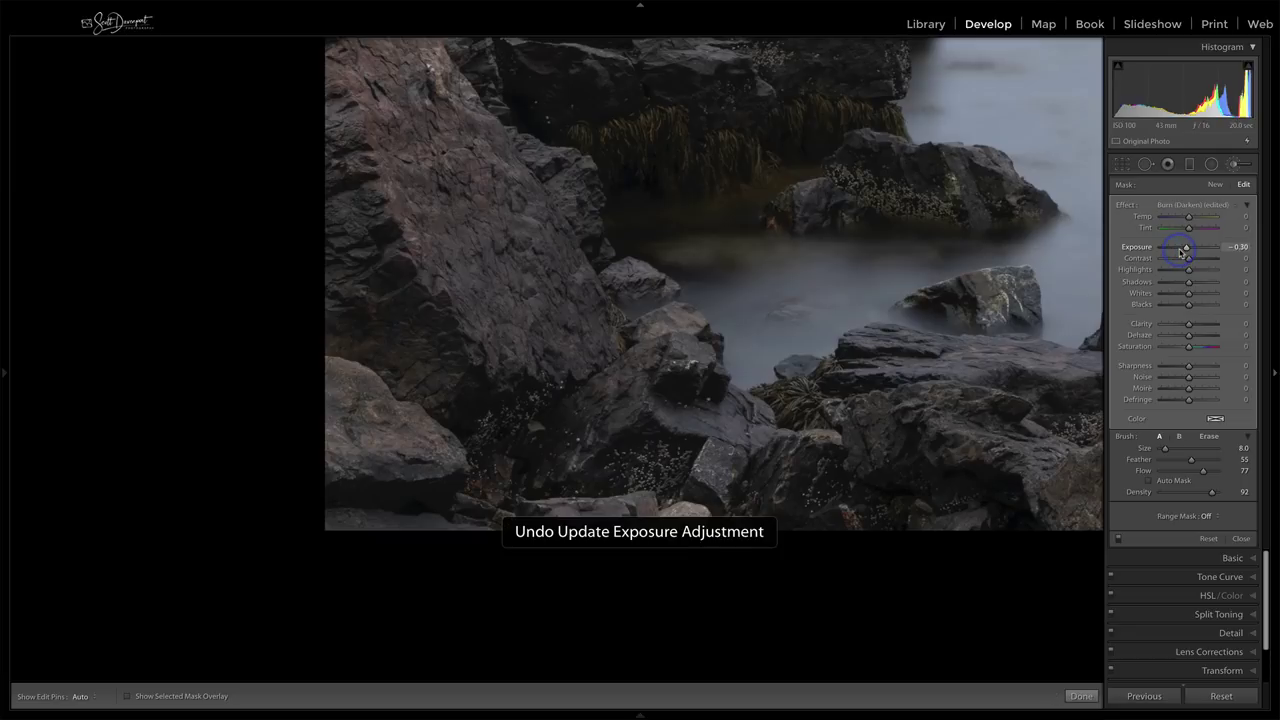
left_click(1192, 516)
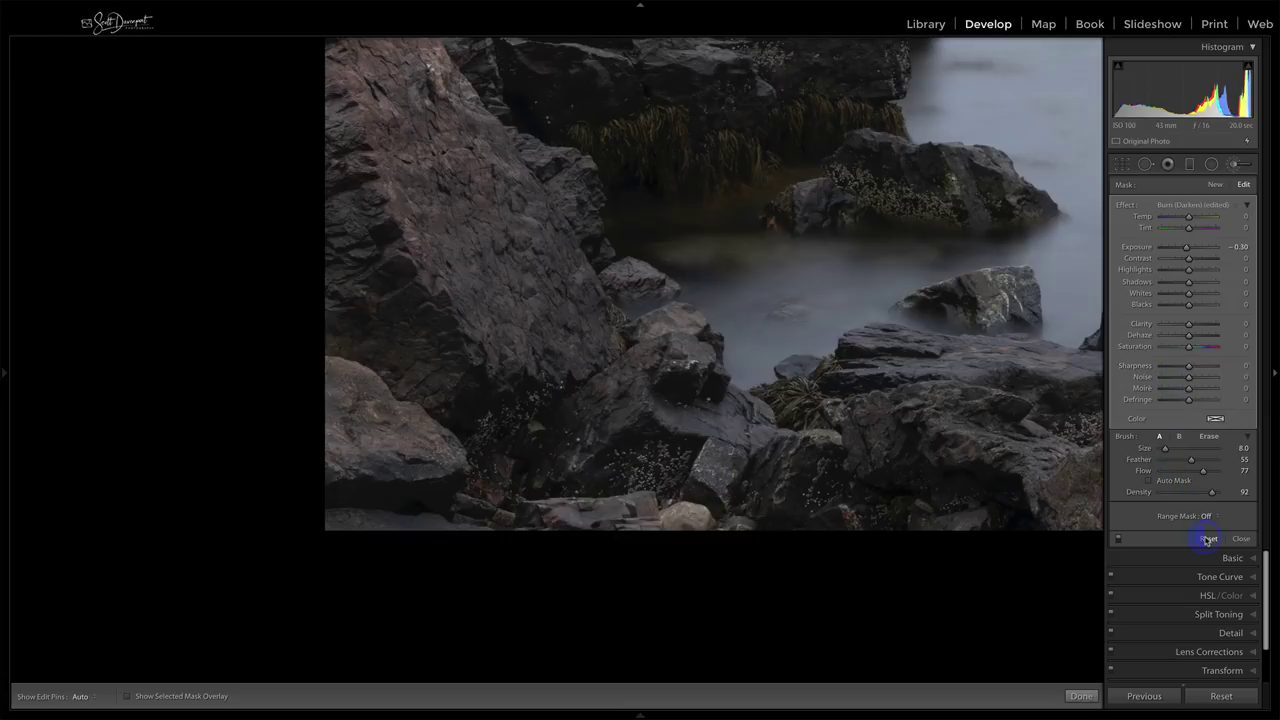
left_click(1209, 539)
left_click(1239, 539)
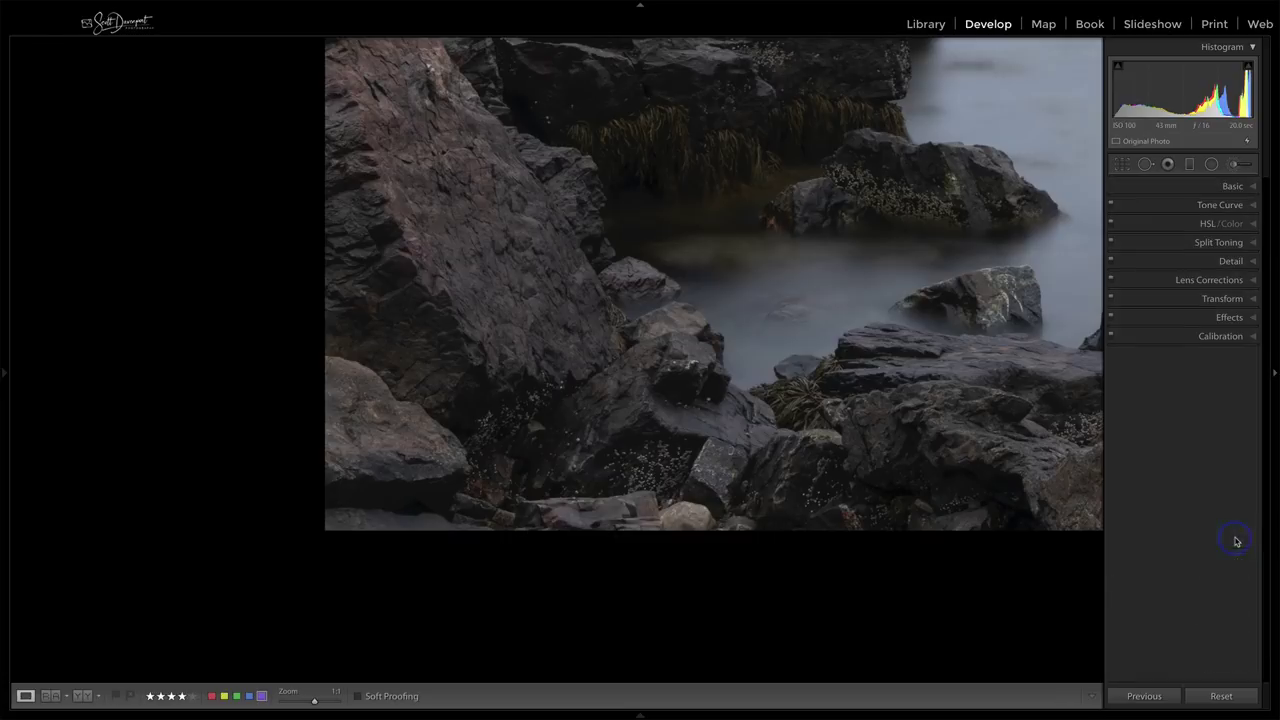
- Check the whole photo for dust spots using the Spot Removal tool's Visualize Spots view
left_click(654, 399)
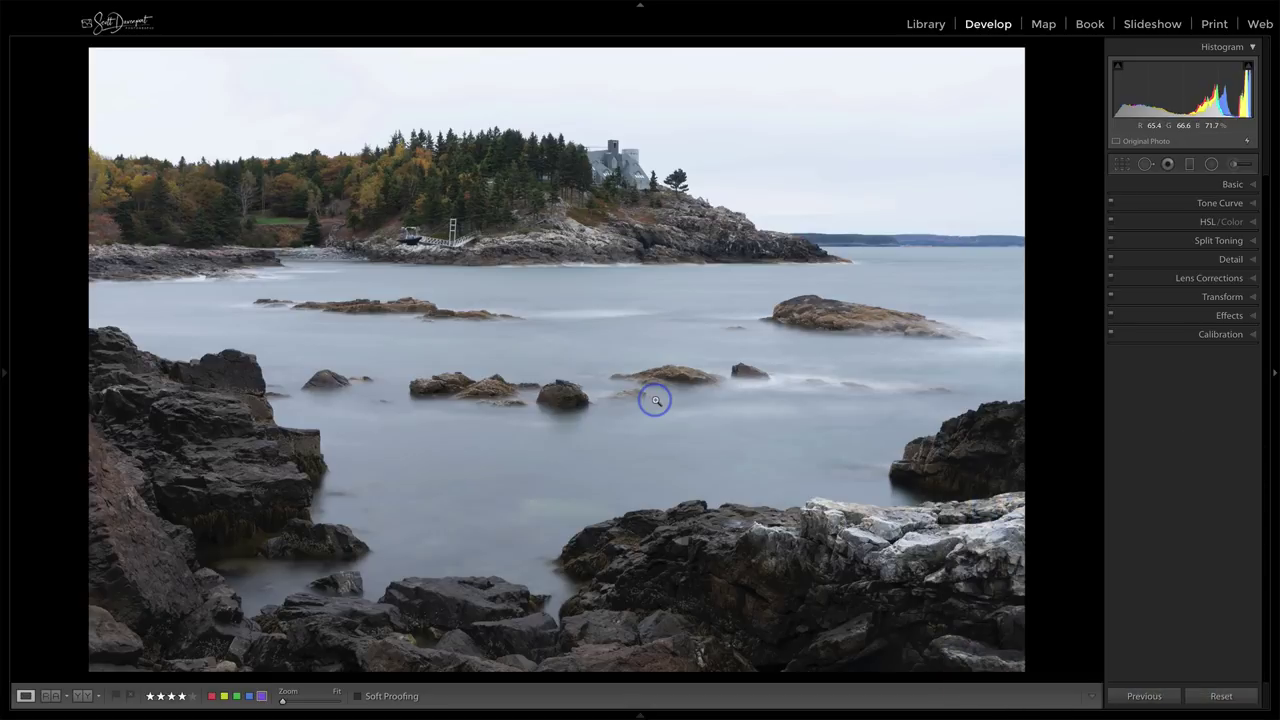
key("q")
key("a")
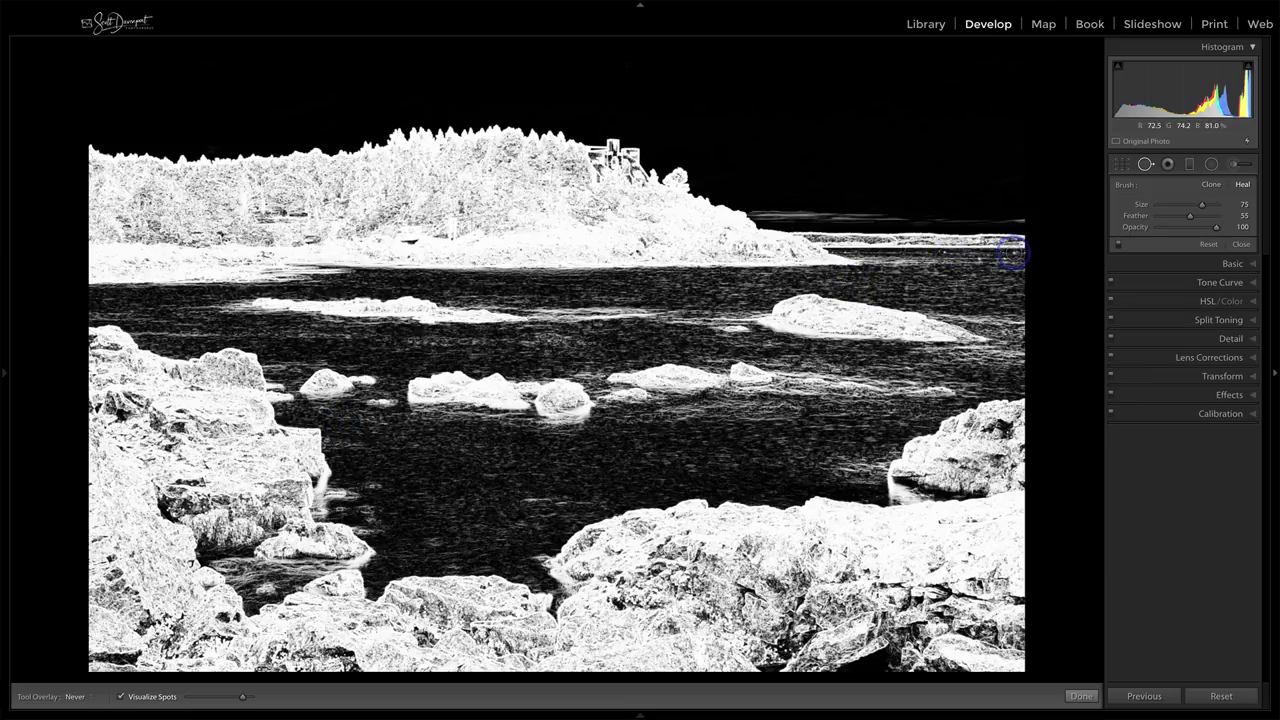
key("a")
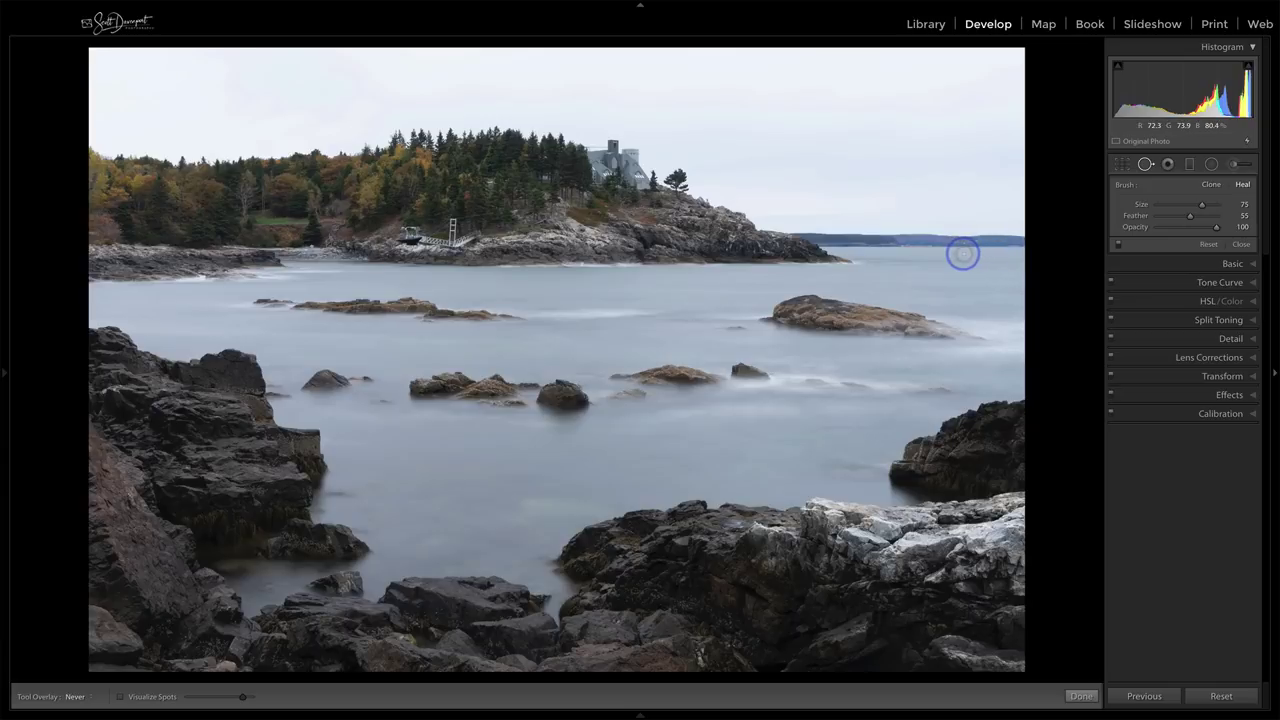
- Heal the spot in the water just below the distant horizon with a size 20 brush and close Spot Removal
key("z")
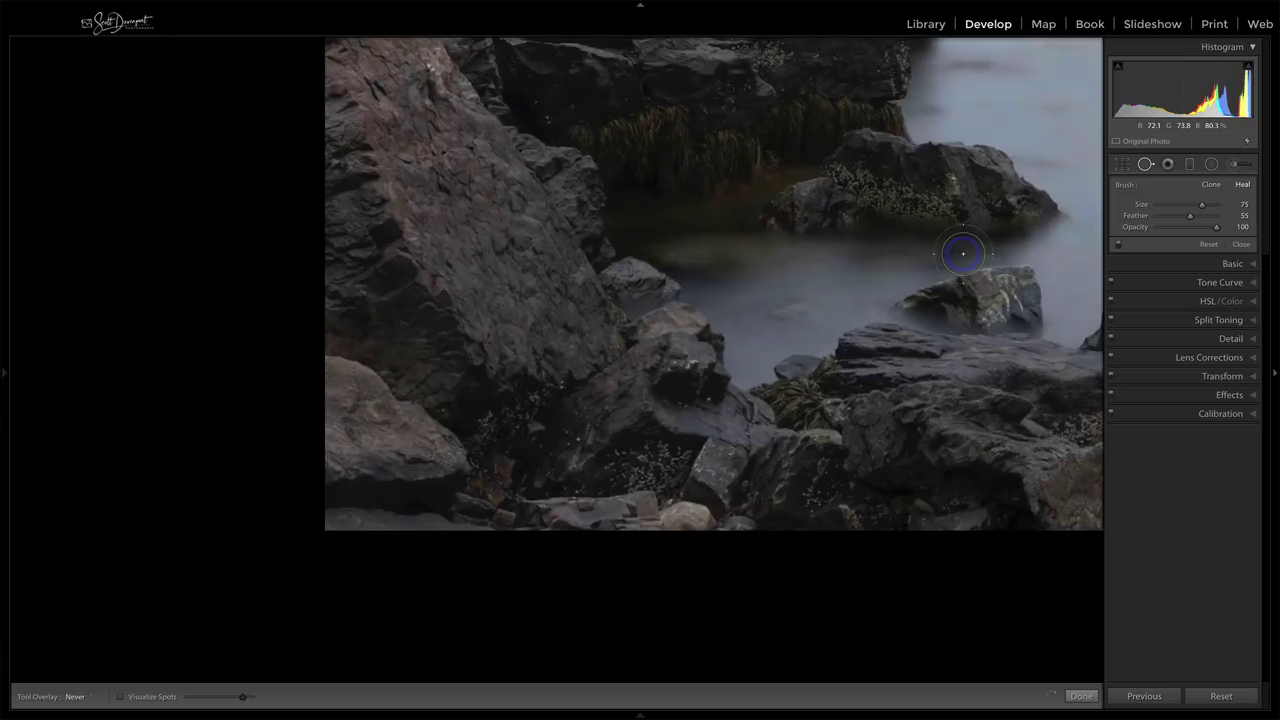
key("z")
key("q")
left_click(964, 254)
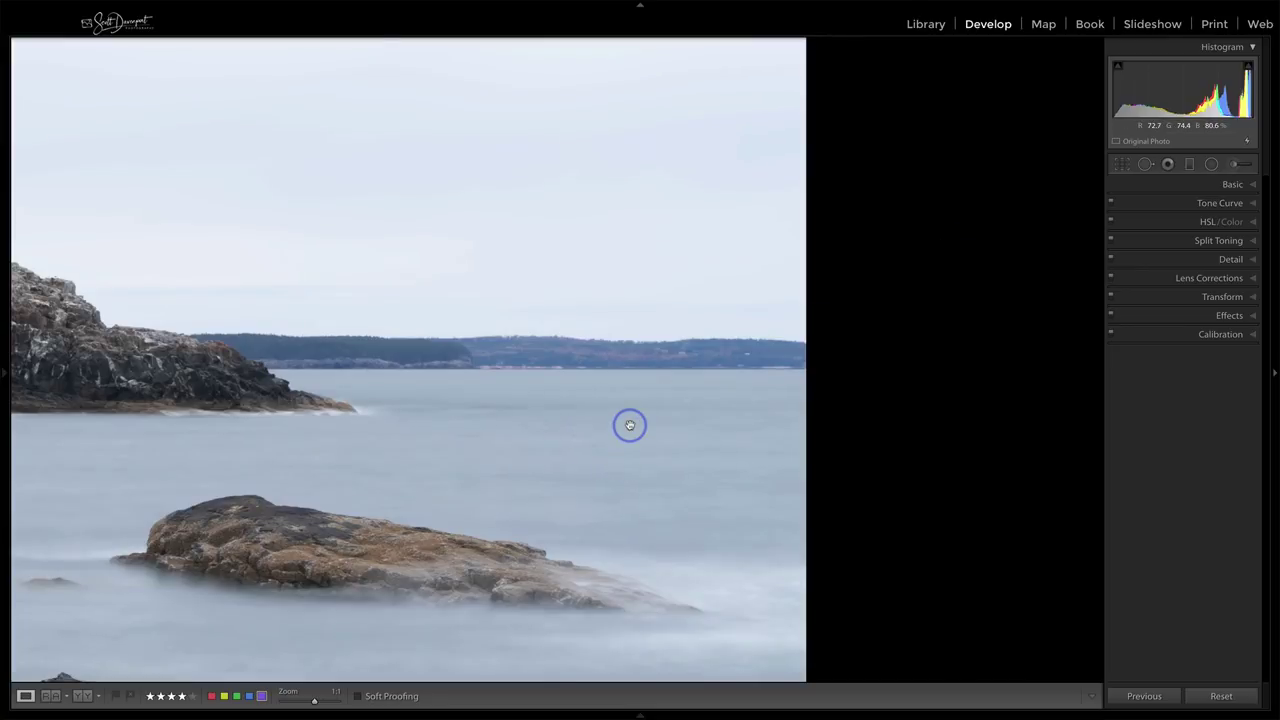
key("q")
scroll(629, 425, "down", 3)
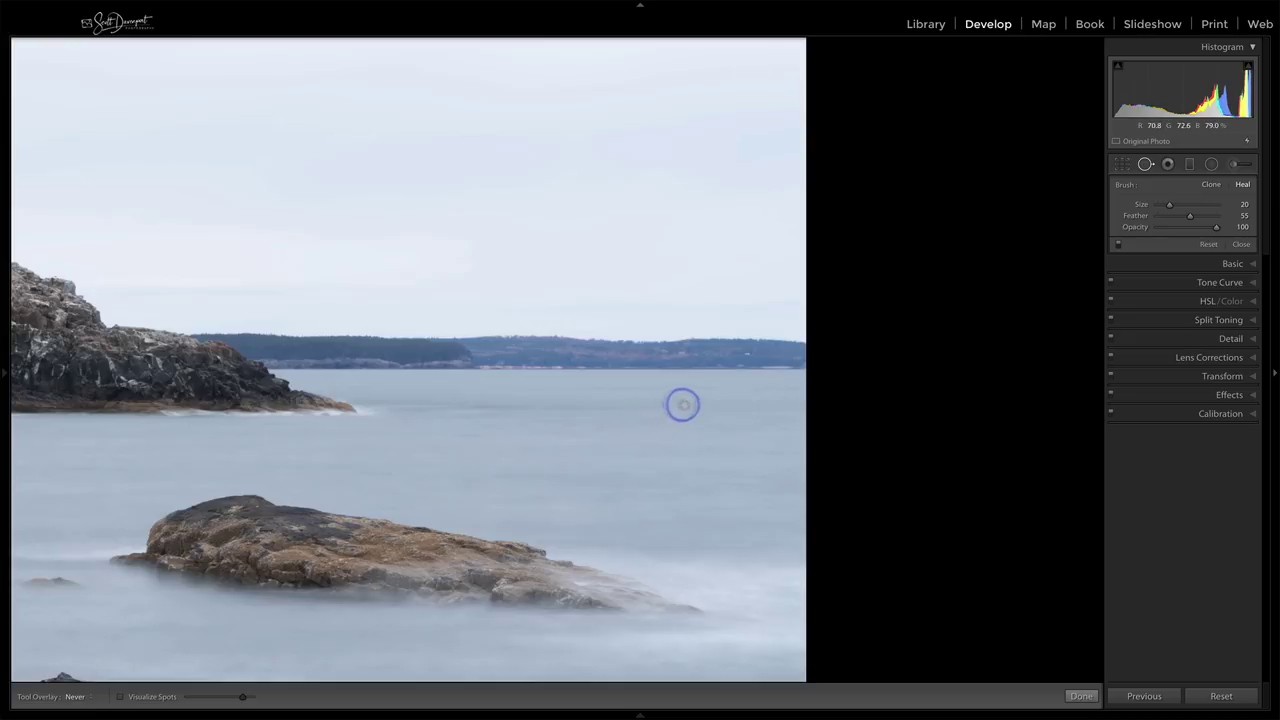
left_click(596, 384)
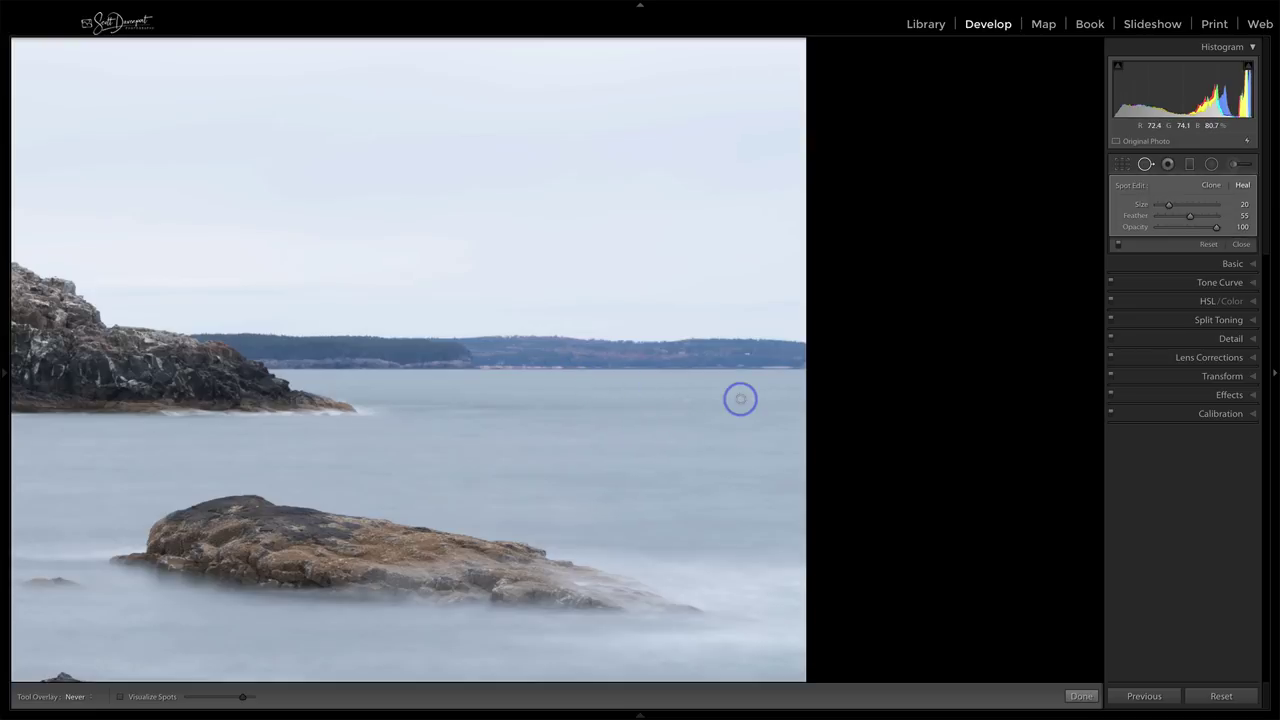
key("ctrl+Right")
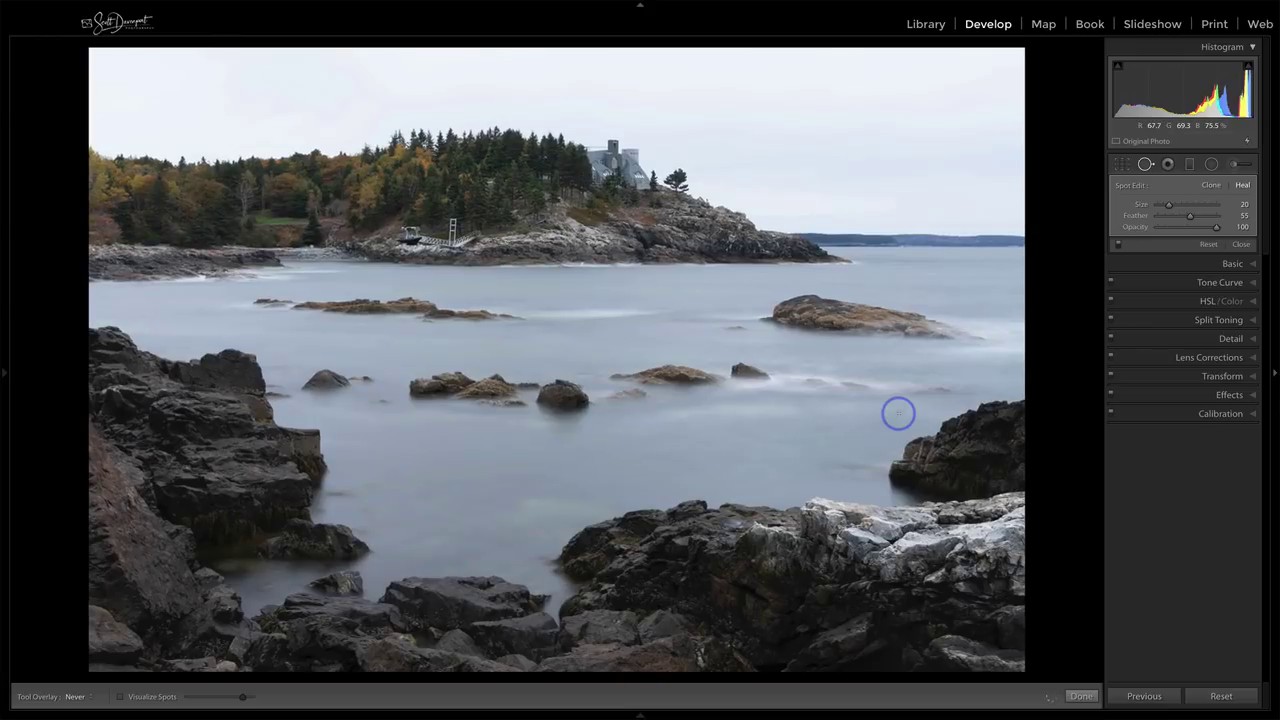
key("q")
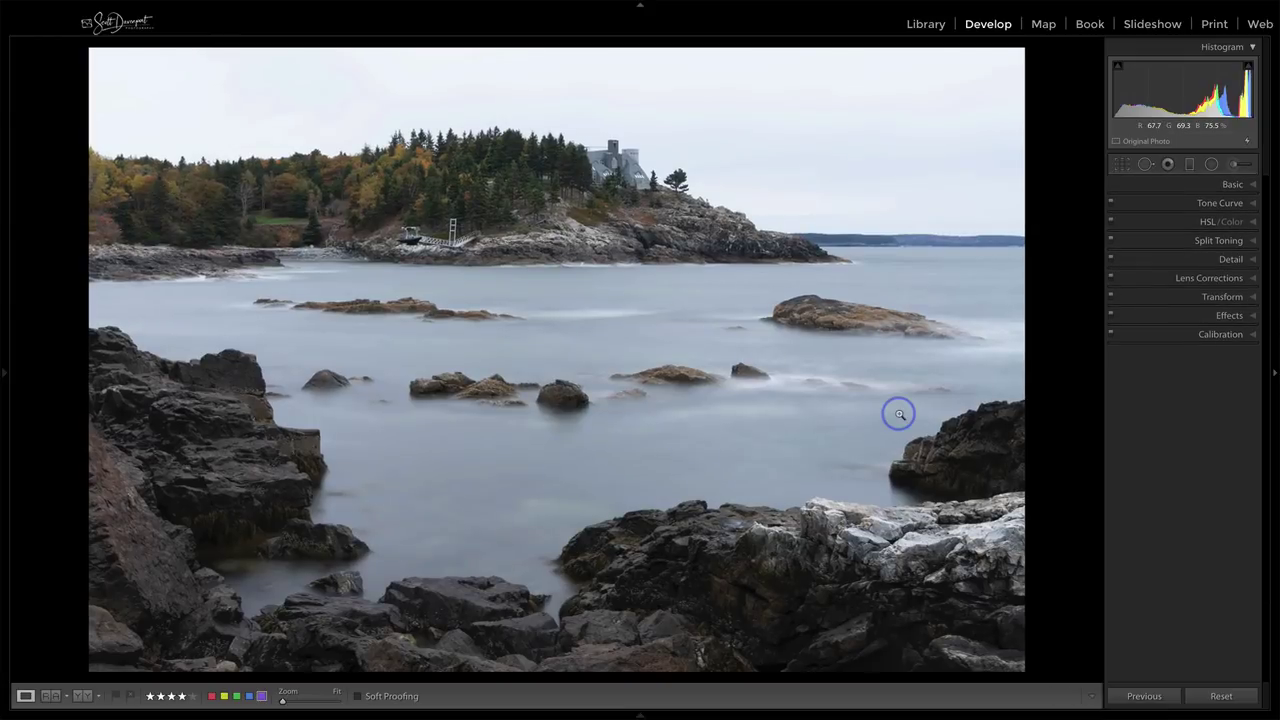
- Check the photo's lens profile correction settings
left_click(1200, 279)
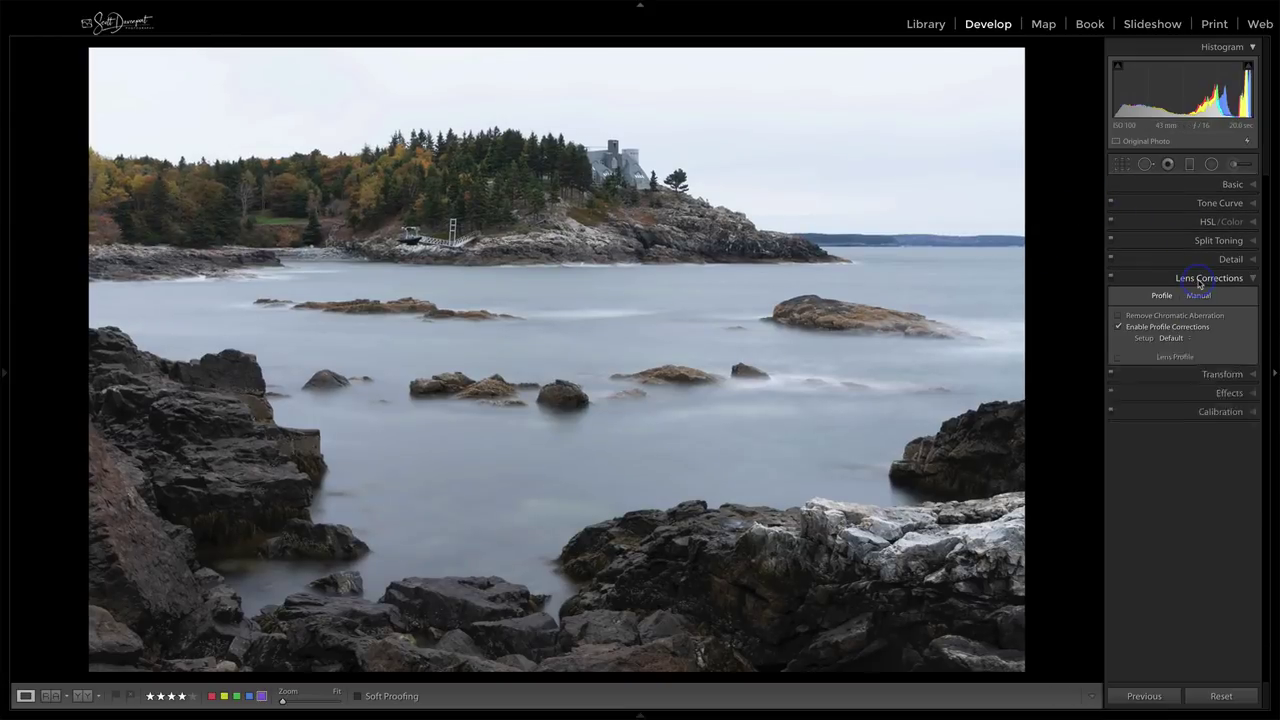
left_click(1217, 277)
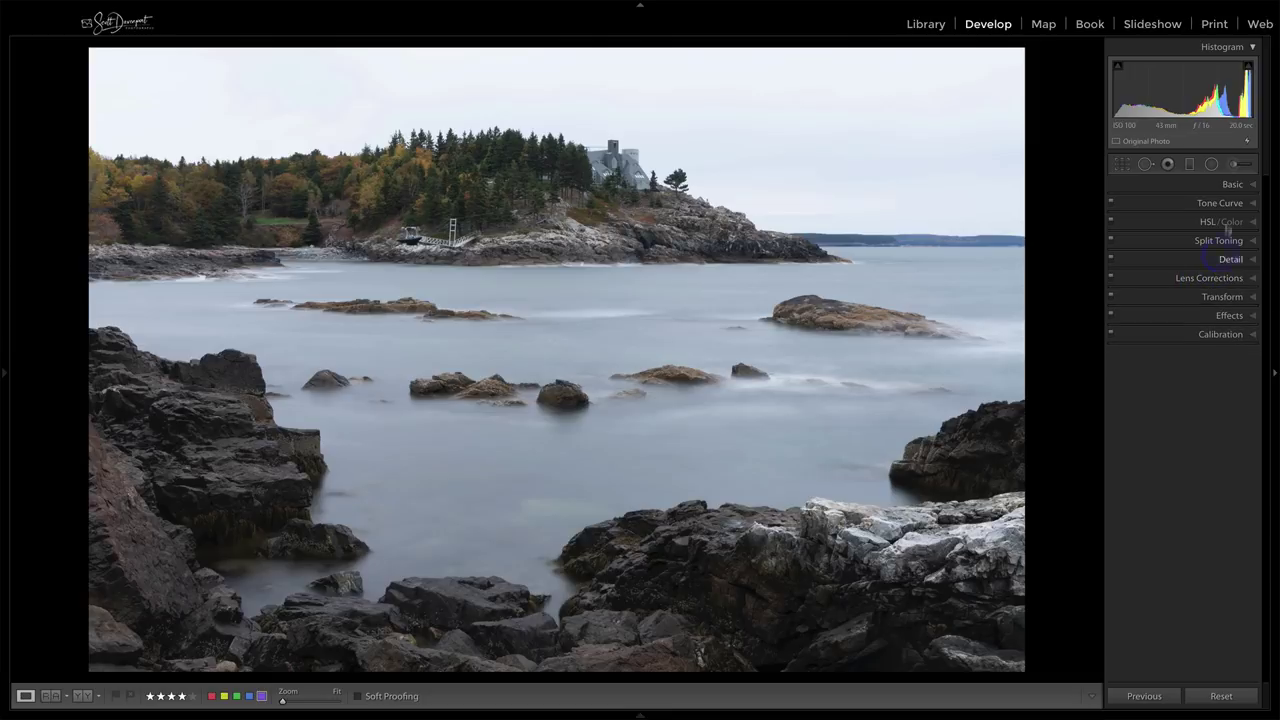
- Apply the Adobe Landscape profile to the photo
left_click(1232, 184)
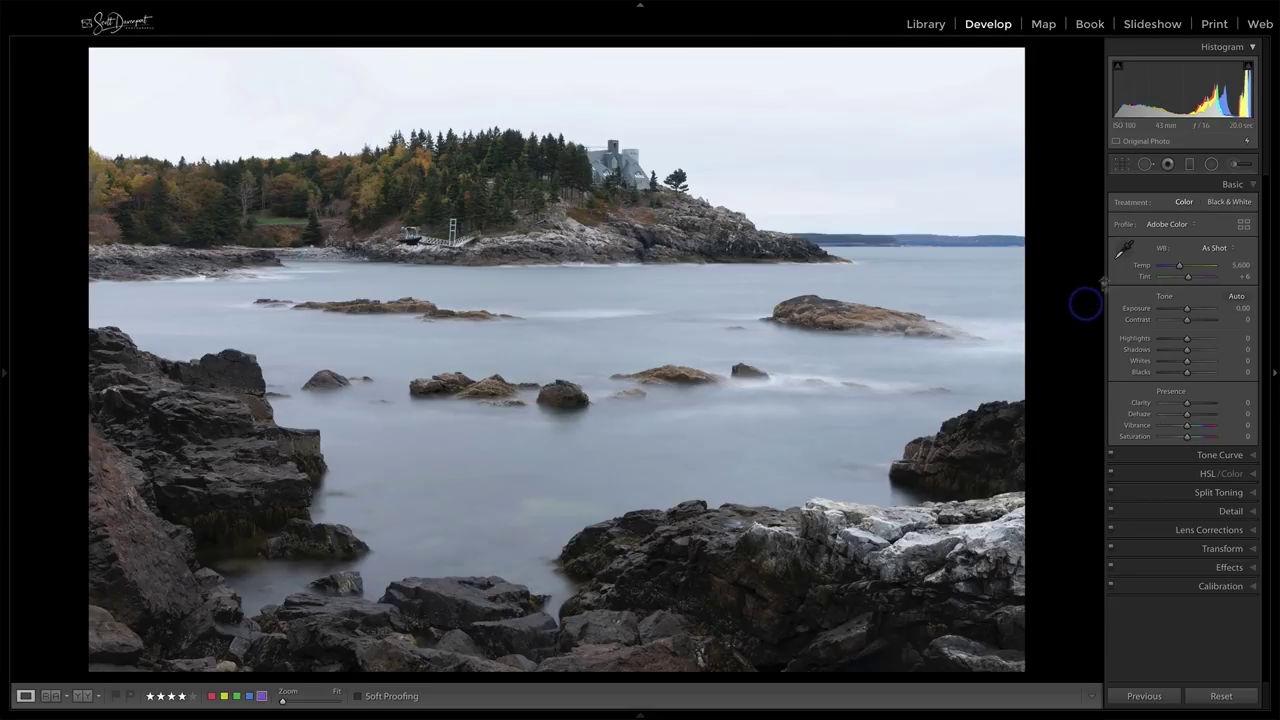
left_click(1162, 225)
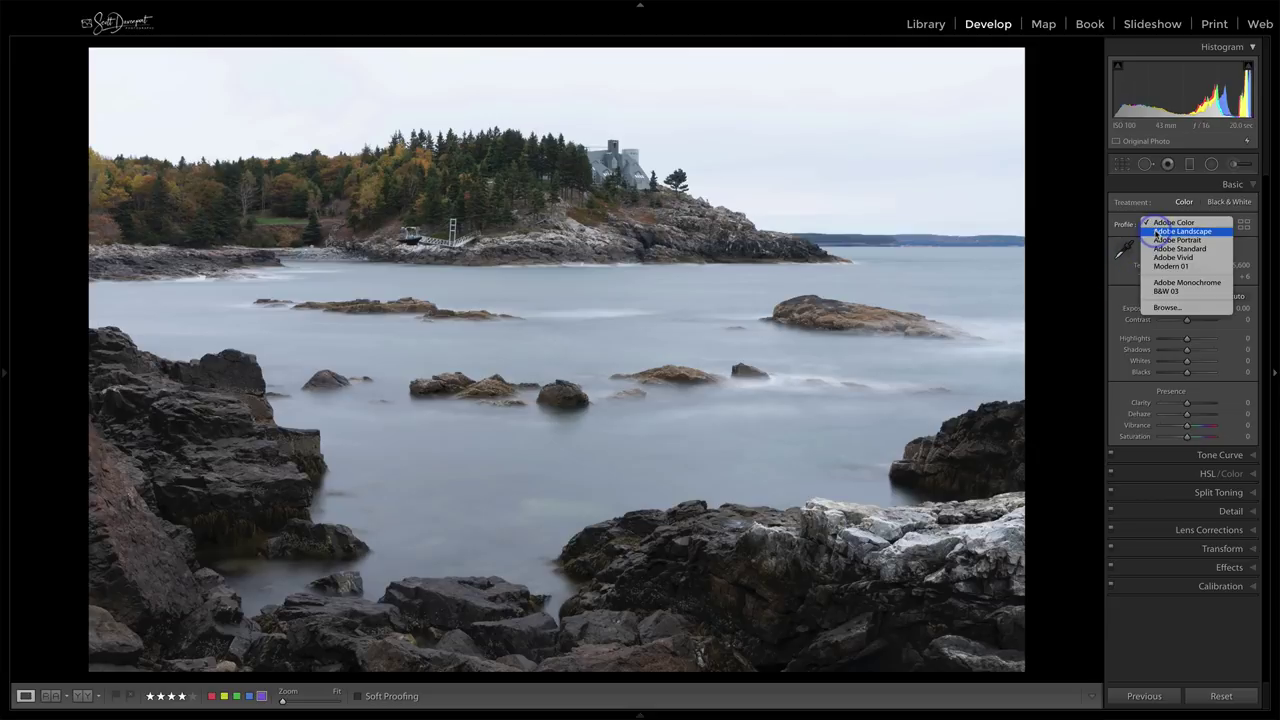
left_click(1158, 232)
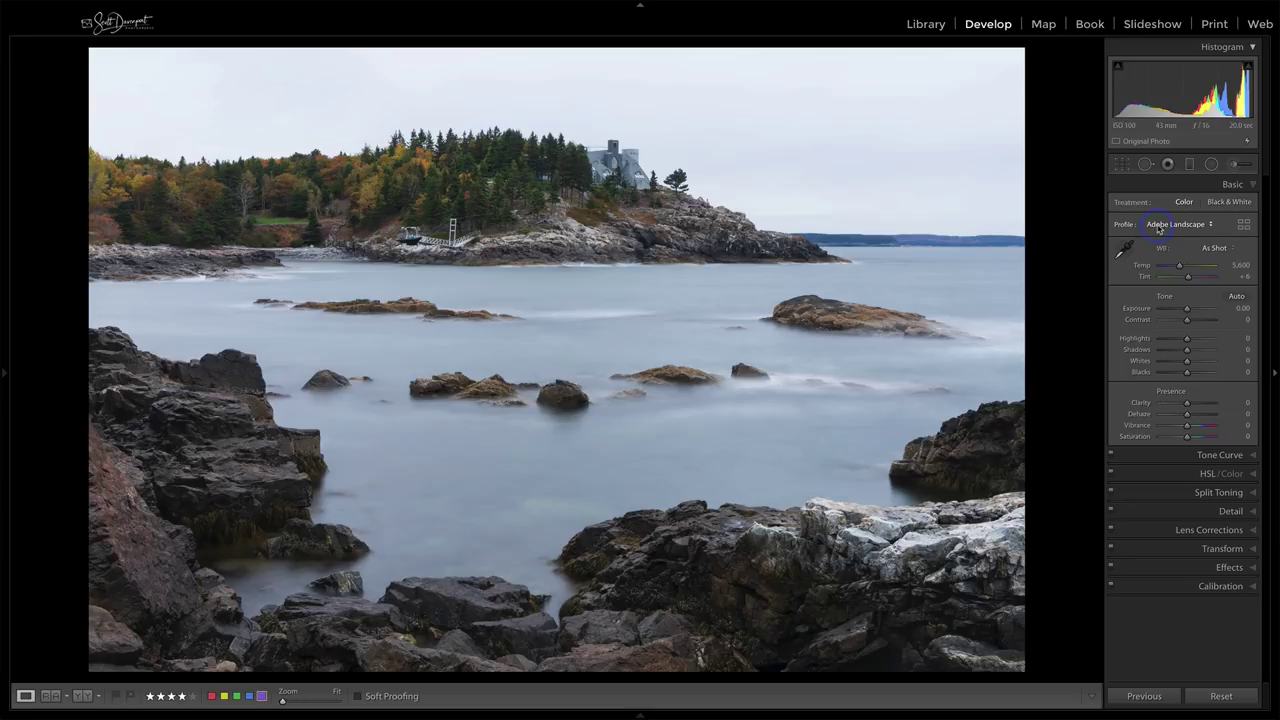
- Preview the Adobe Vivid and Modern 01 profiles and return to Adobe Landscape
left_click(1158, 227)
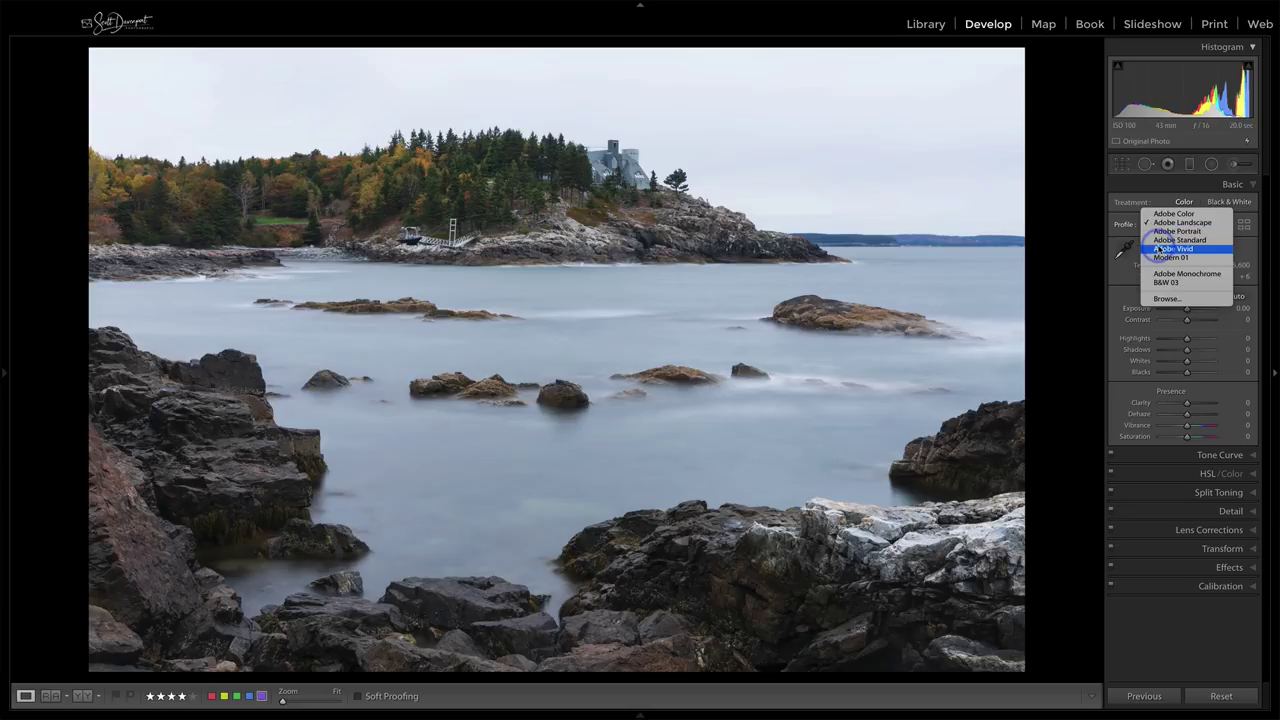
left_click(1160, 249)
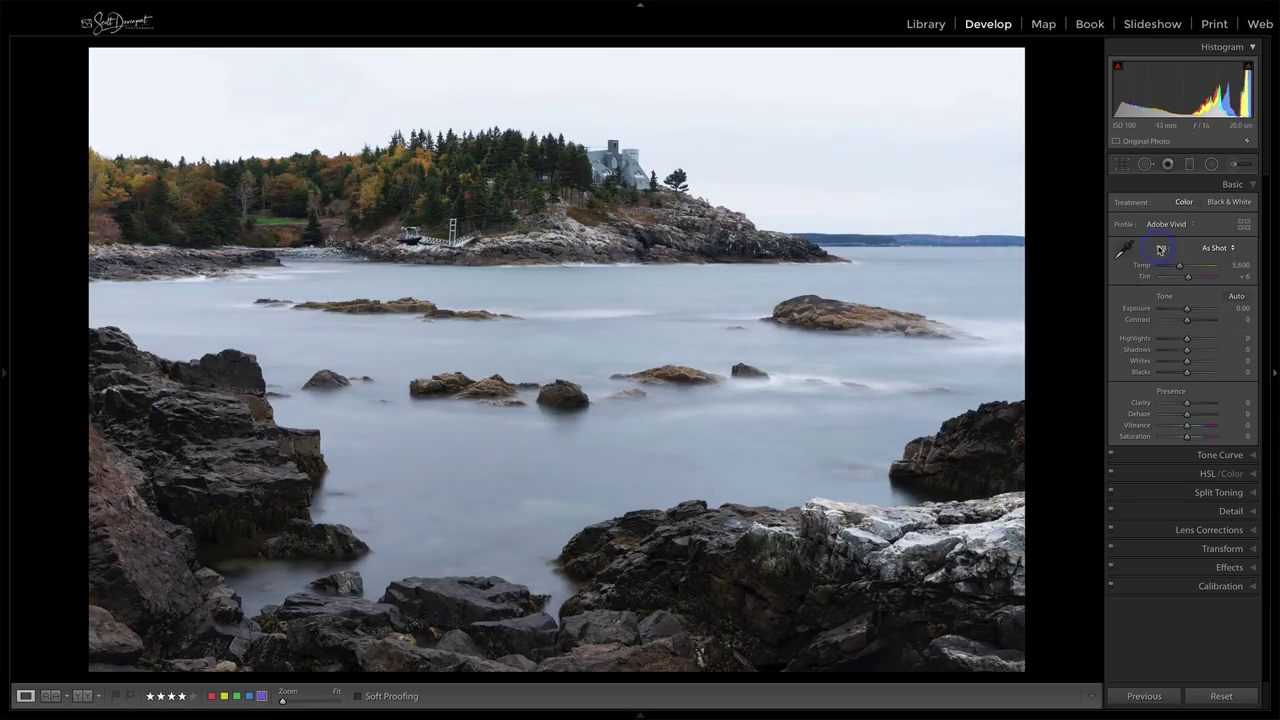
left_click(1159, 227)
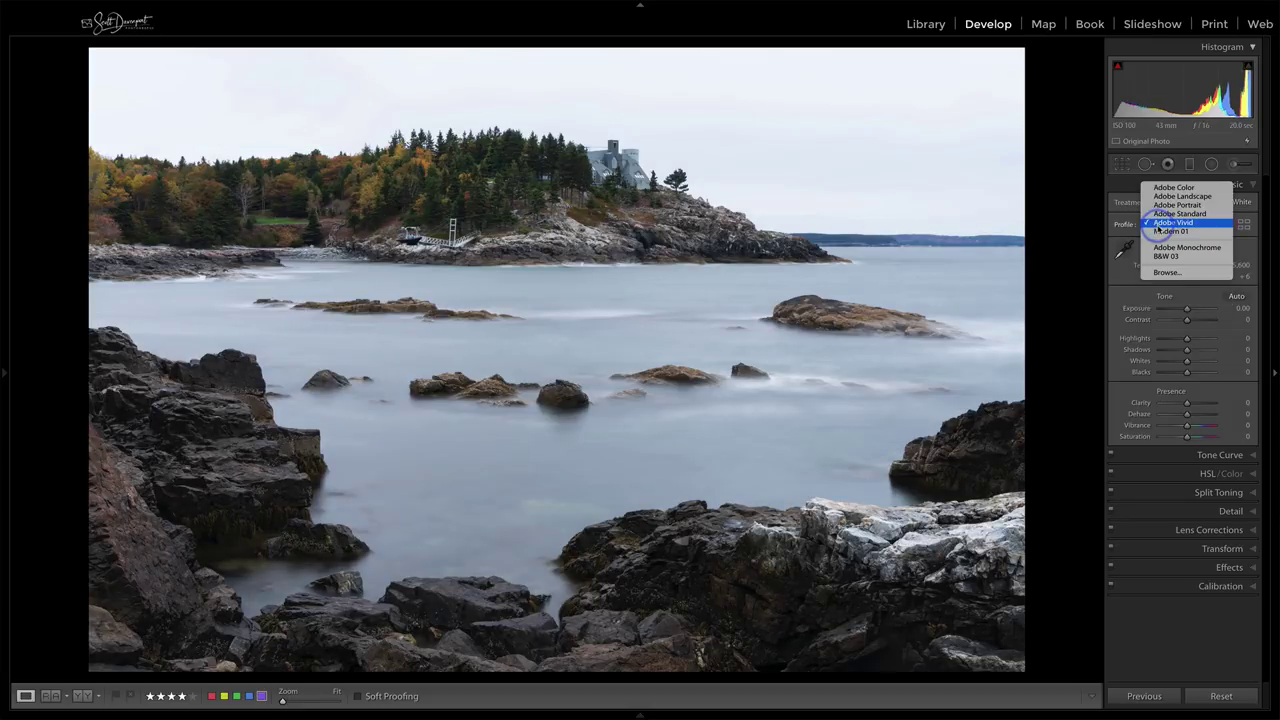
left_click(1160, 231)
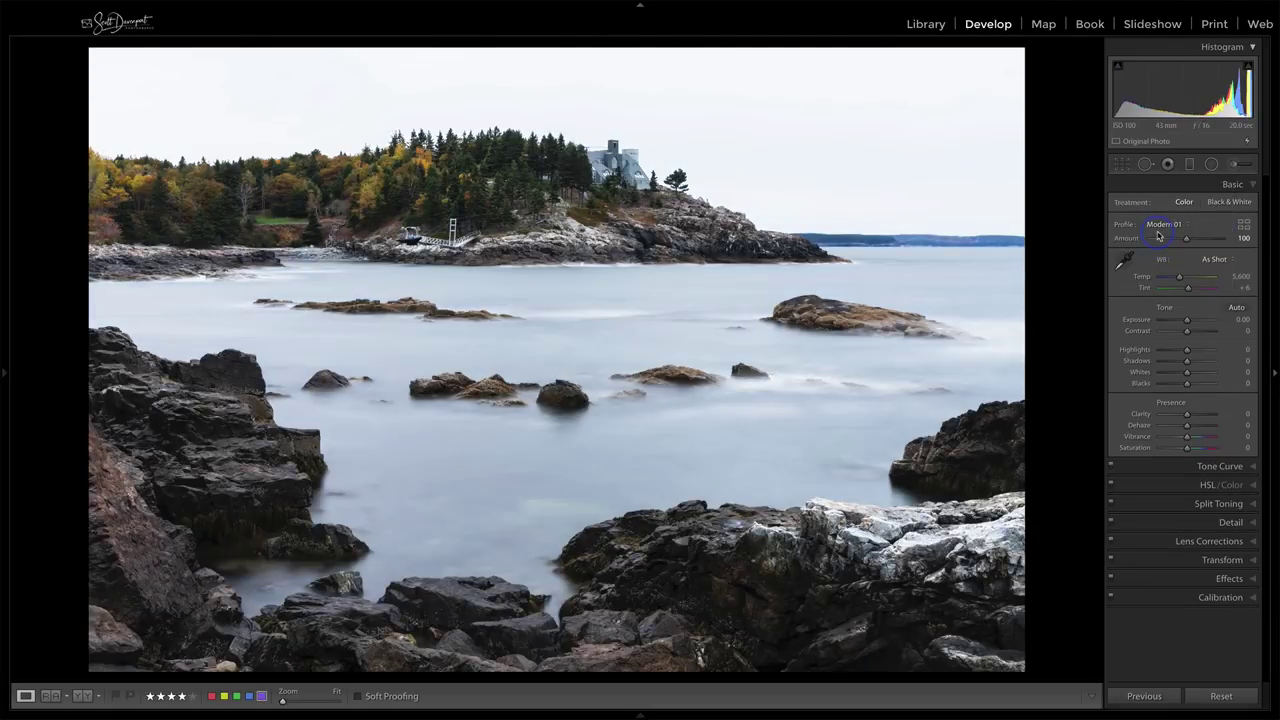
left_click(1160, 230)
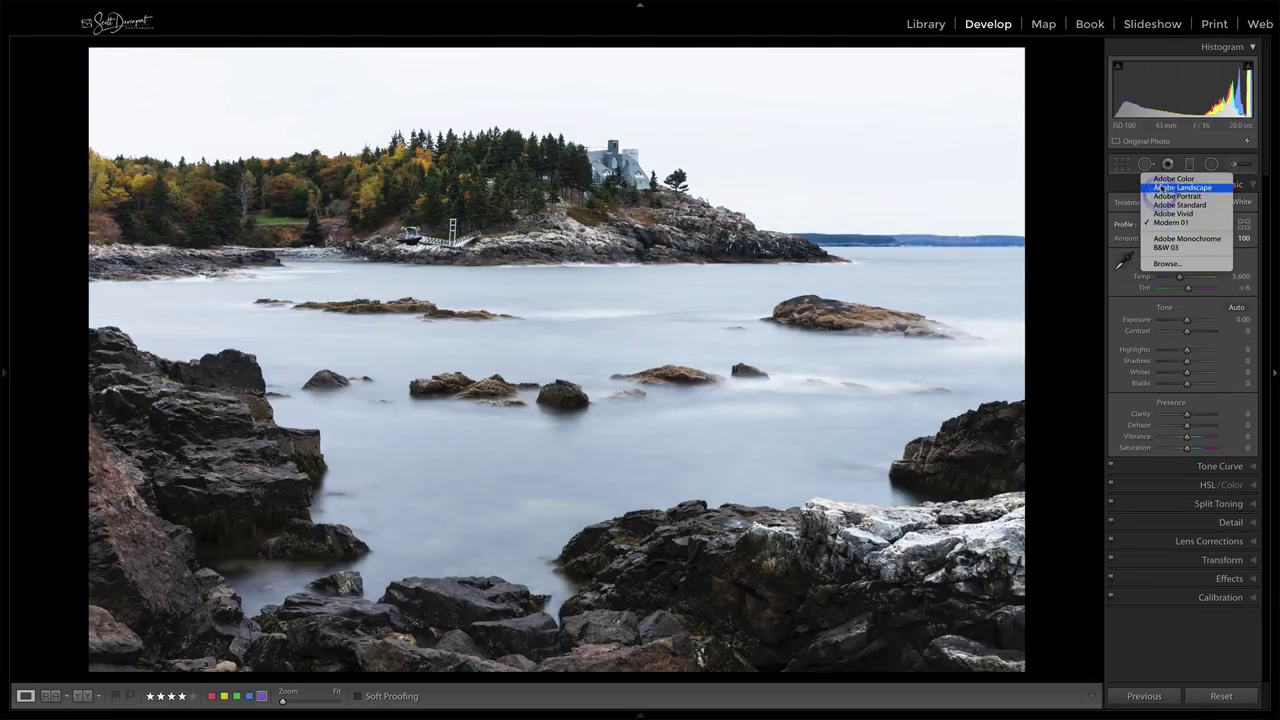
left_click(1165, 187)
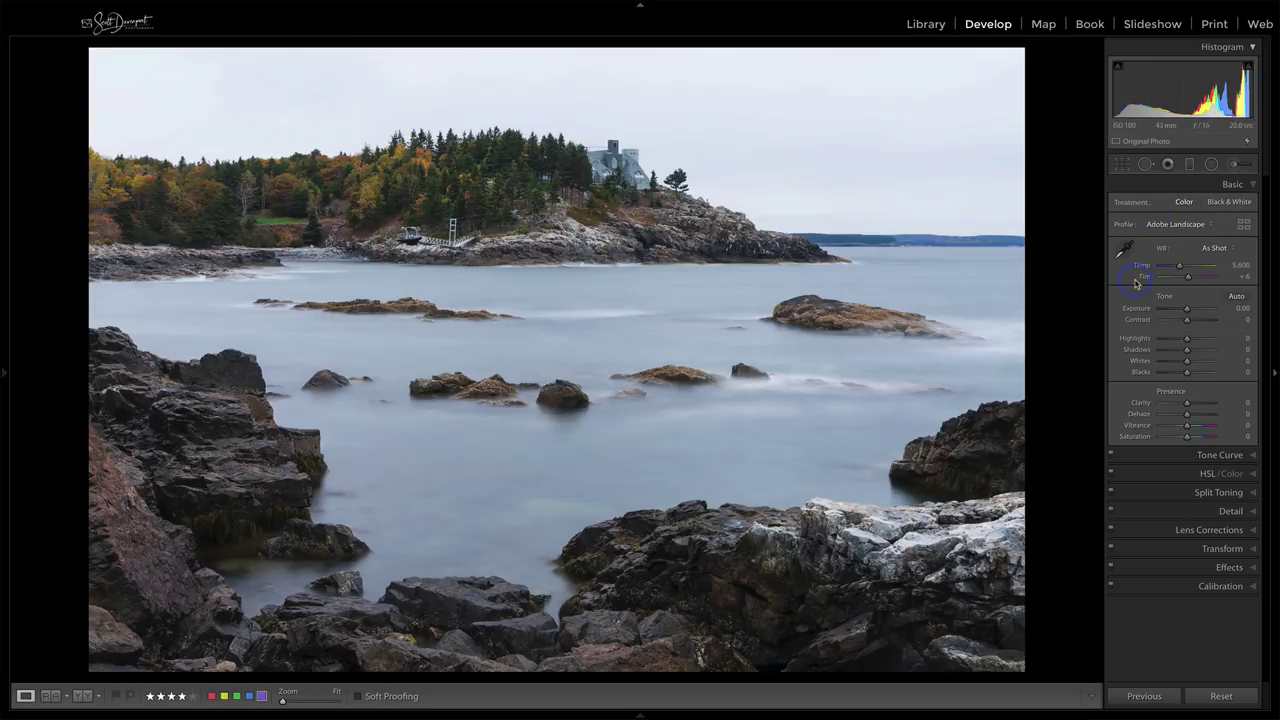
- Sample a neutral white balance from the rocks on the headland and switch back to As Shot
left_click(1125, 248)
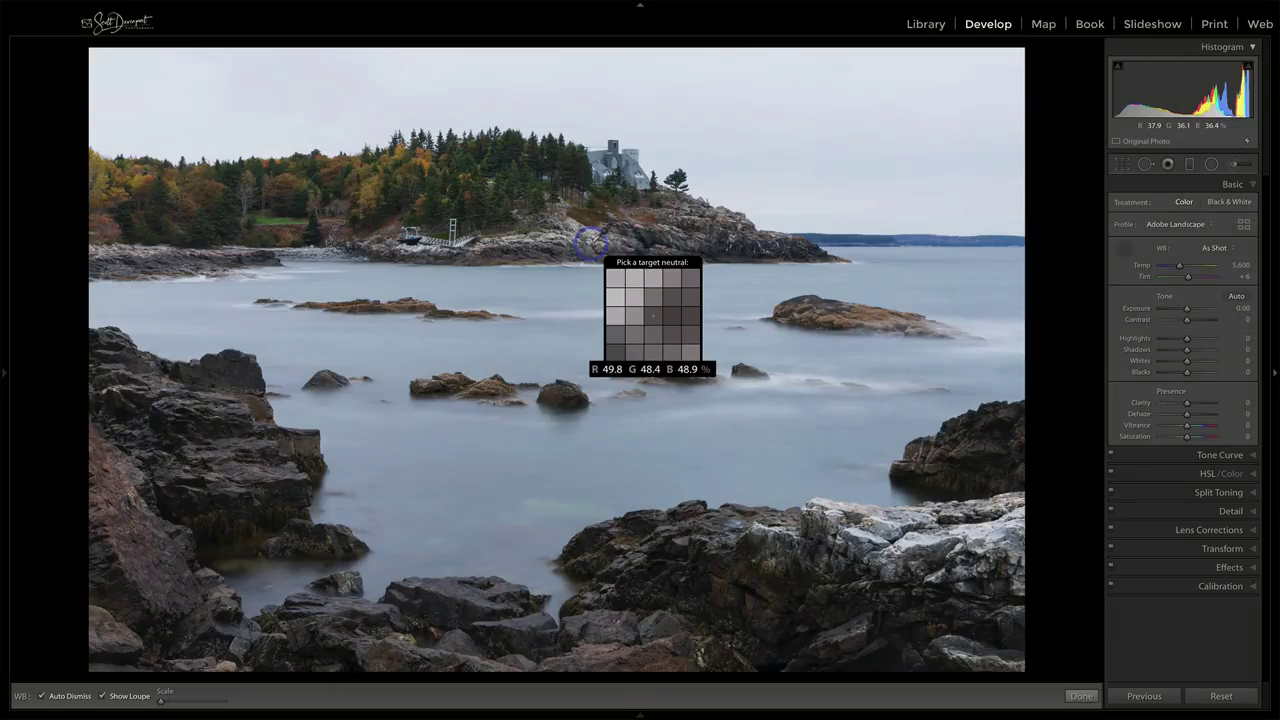
left_click(591, 242)
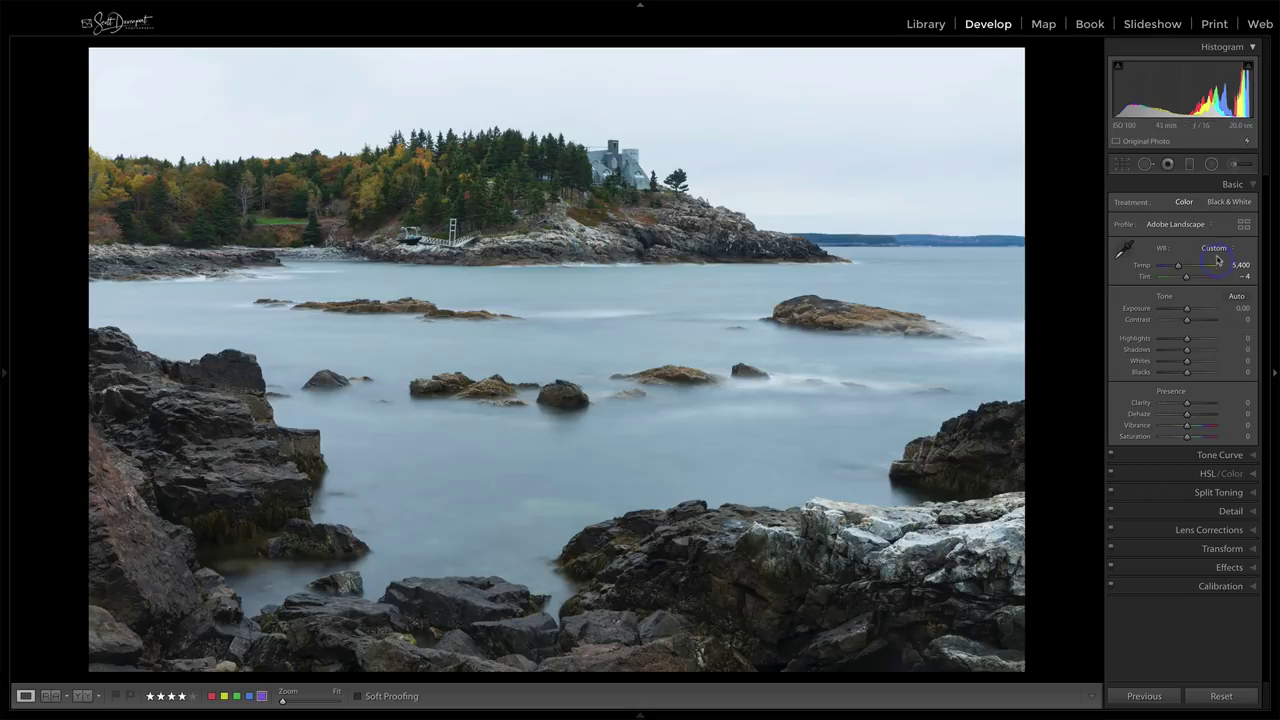
left_click(1215, 248)
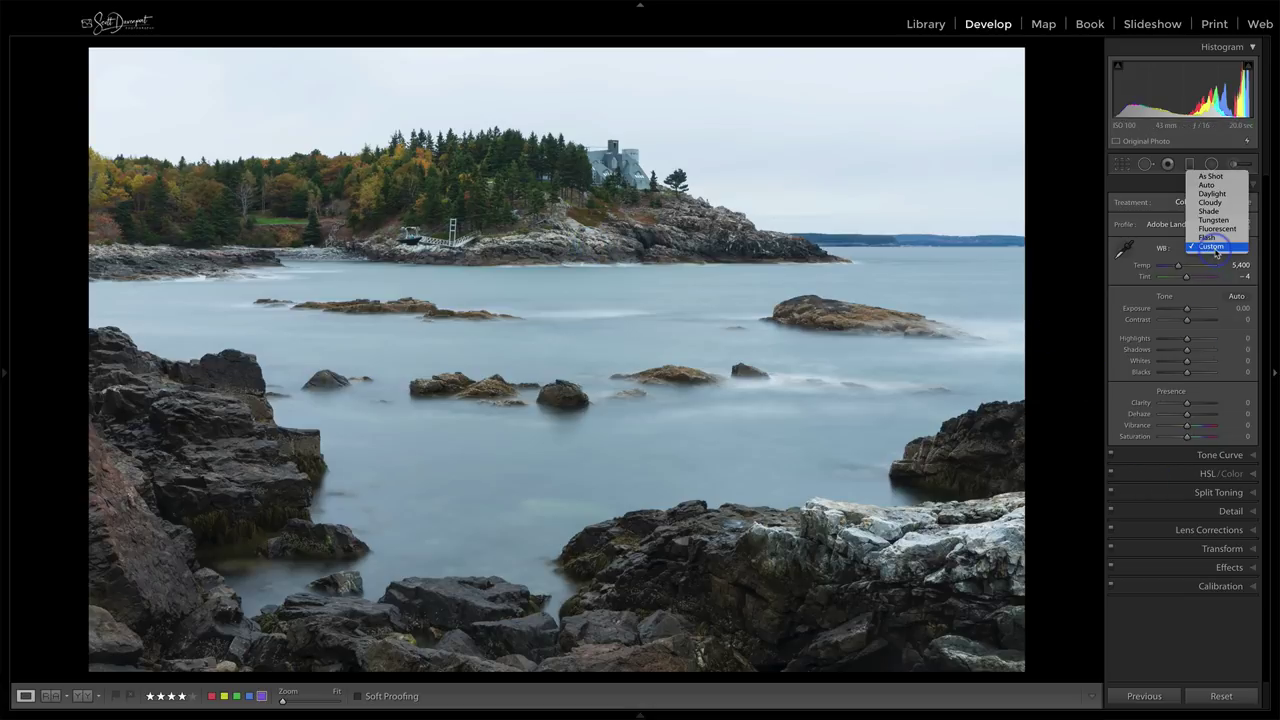
left_click(1200, 177)
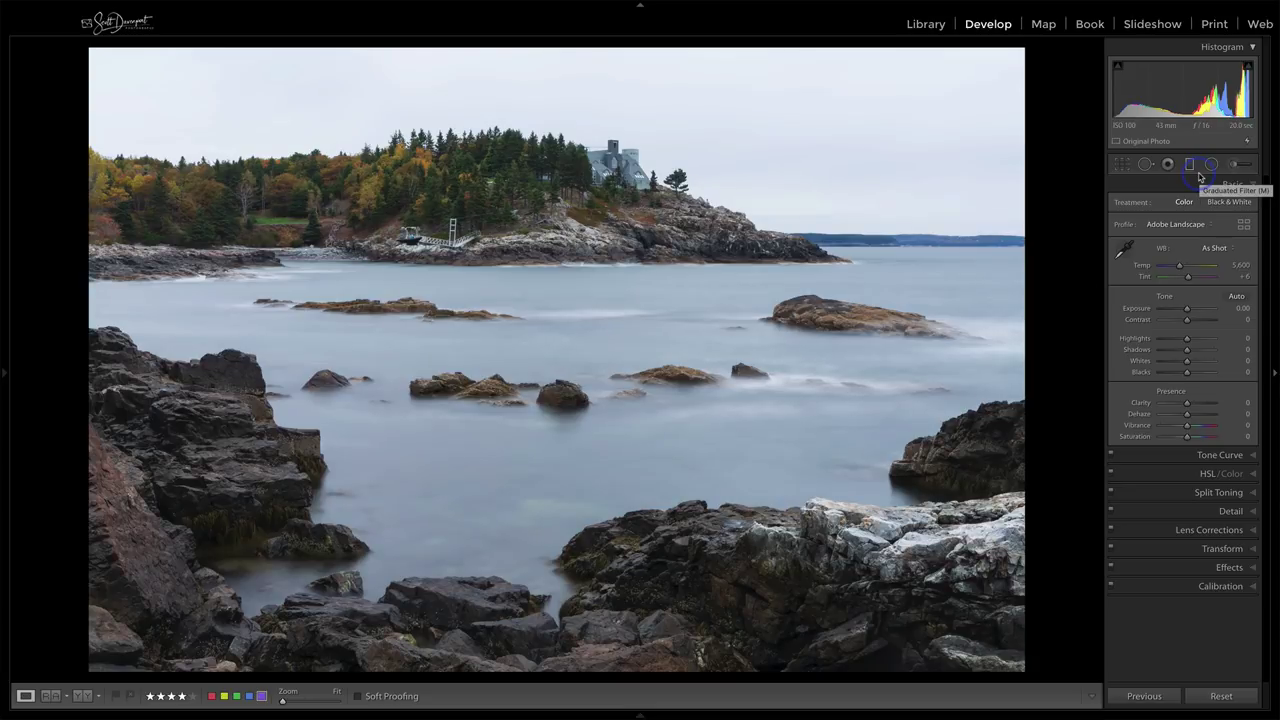
- Compare the sampled Custom white balance with As Shot by alternating between them, ending on As Shot
left_click(1212, 248)
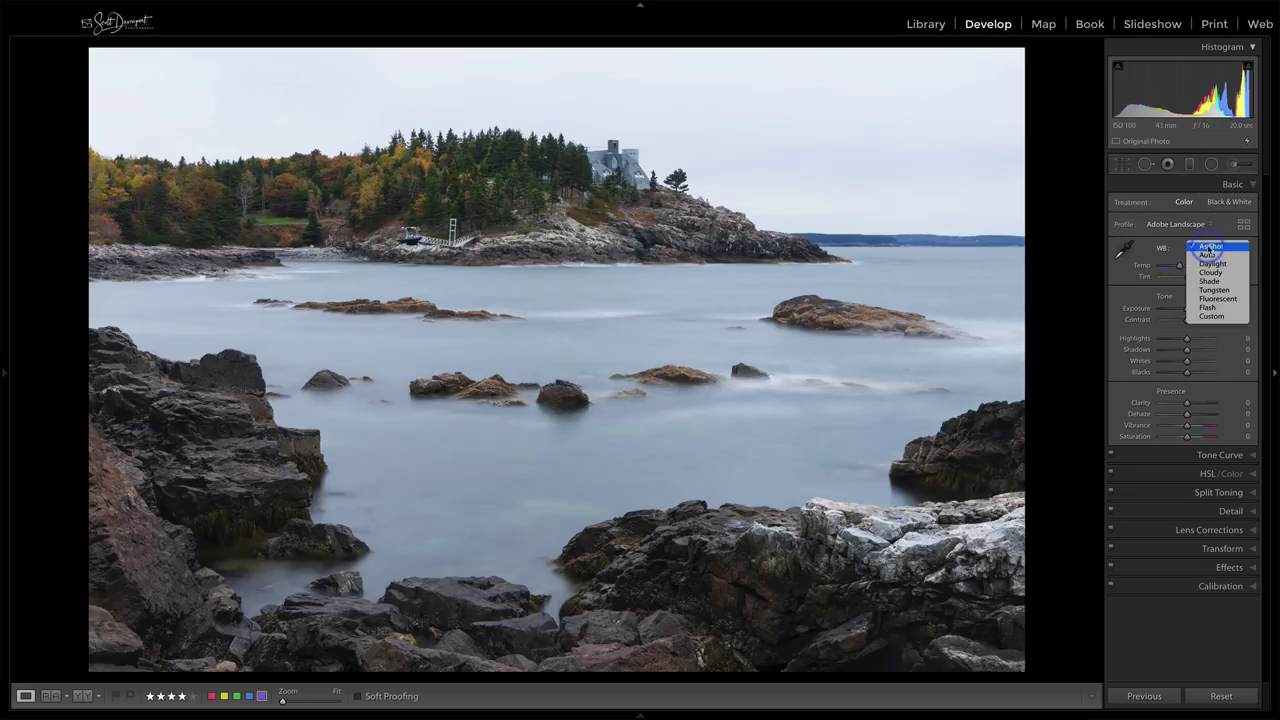
left_click(1210, 316)
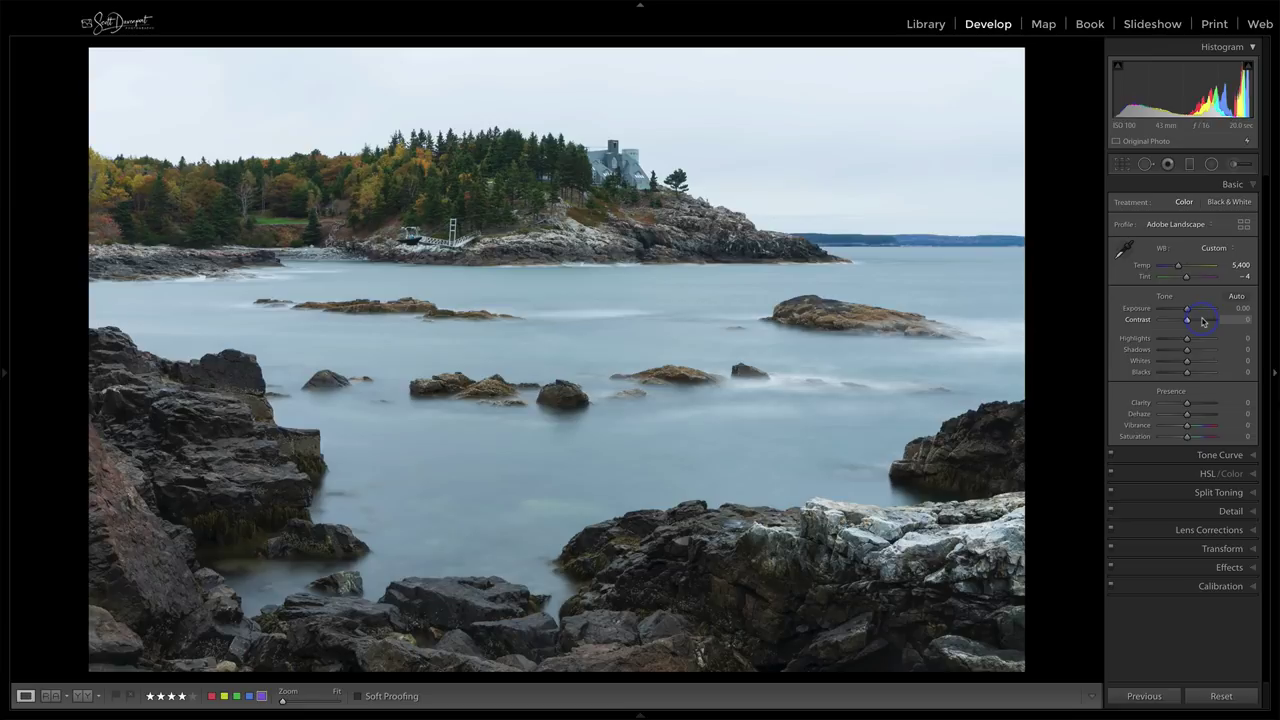
left_click(1212, 248)
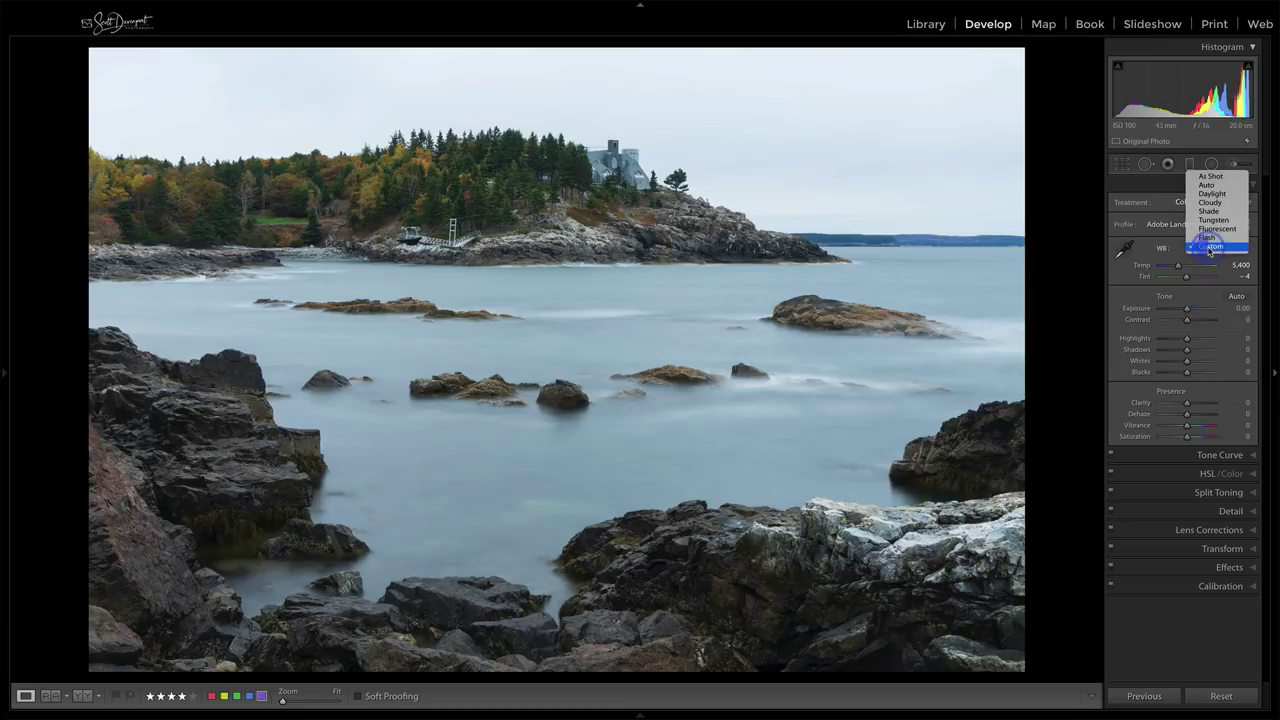
left_click(1201, 176)
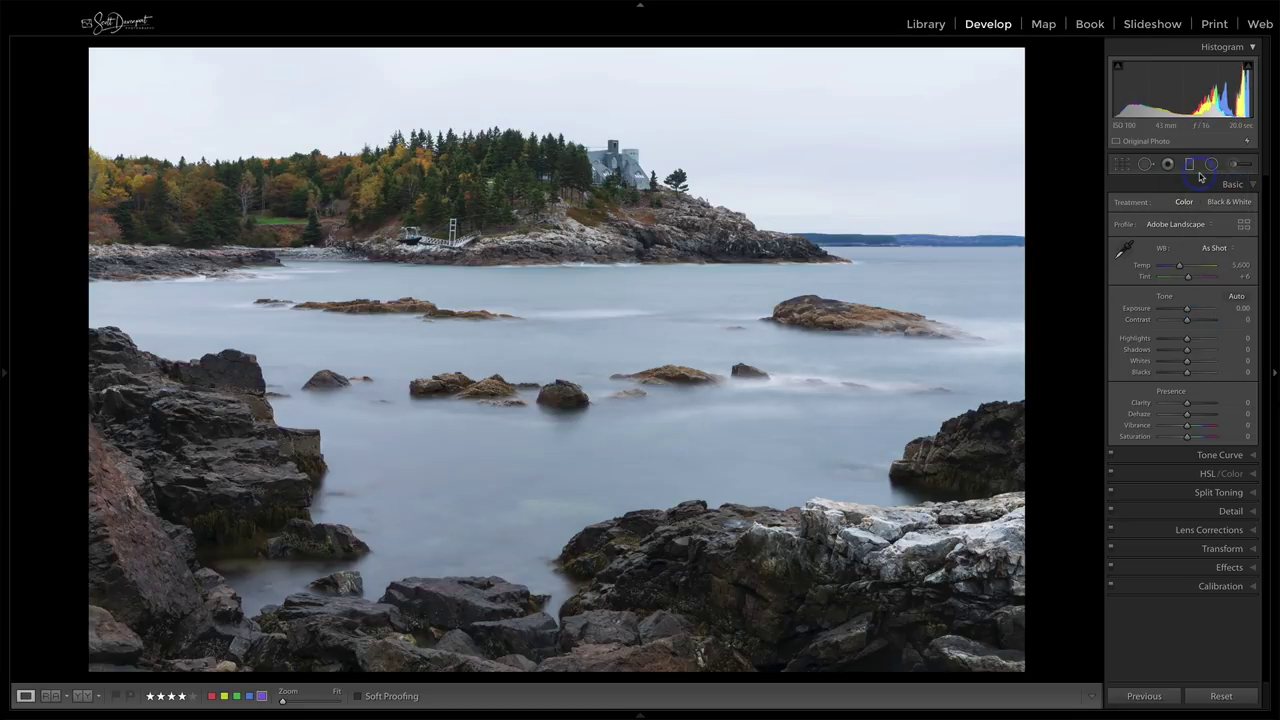
left_click(1214, 248)
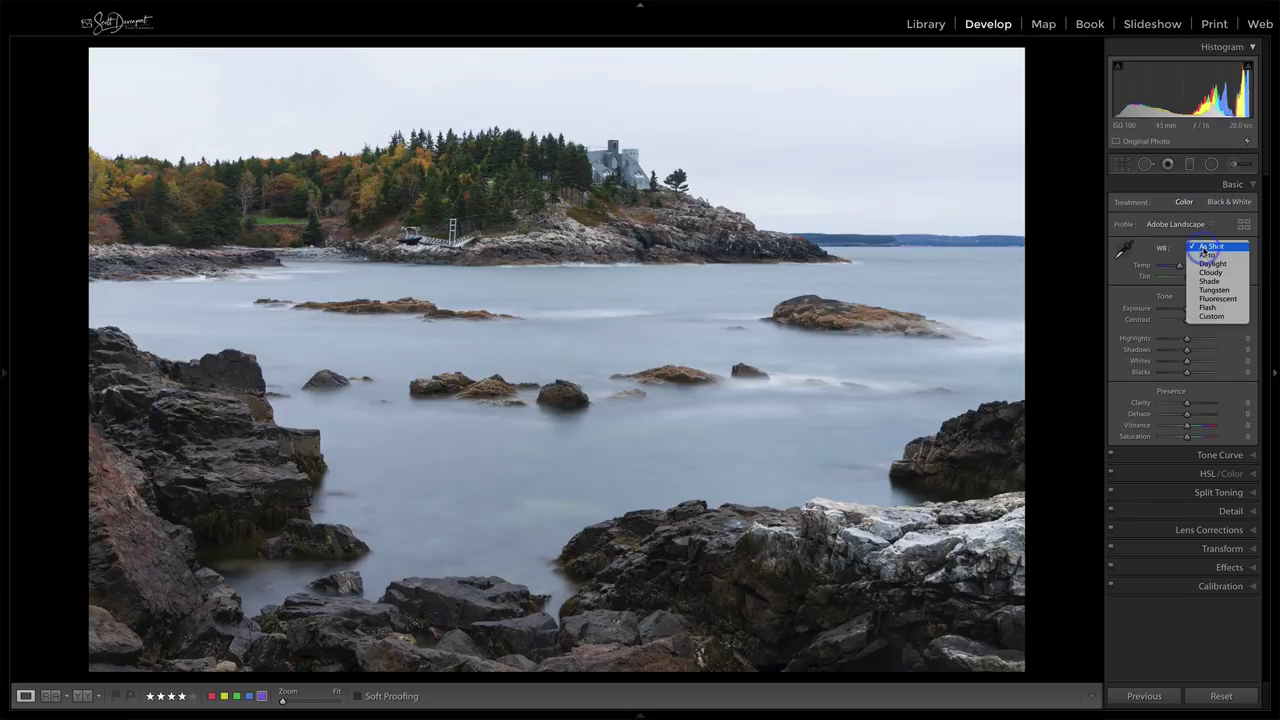
left_click(1199, 317)
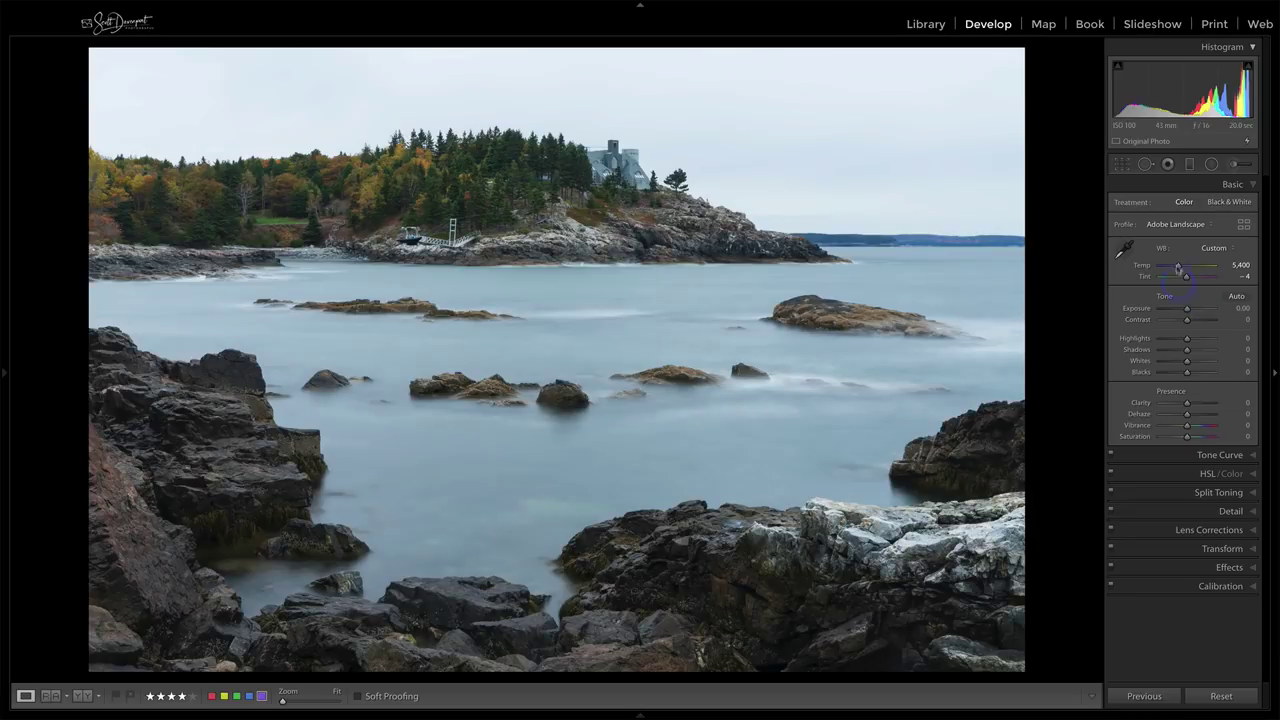
left_click(1207, 249)
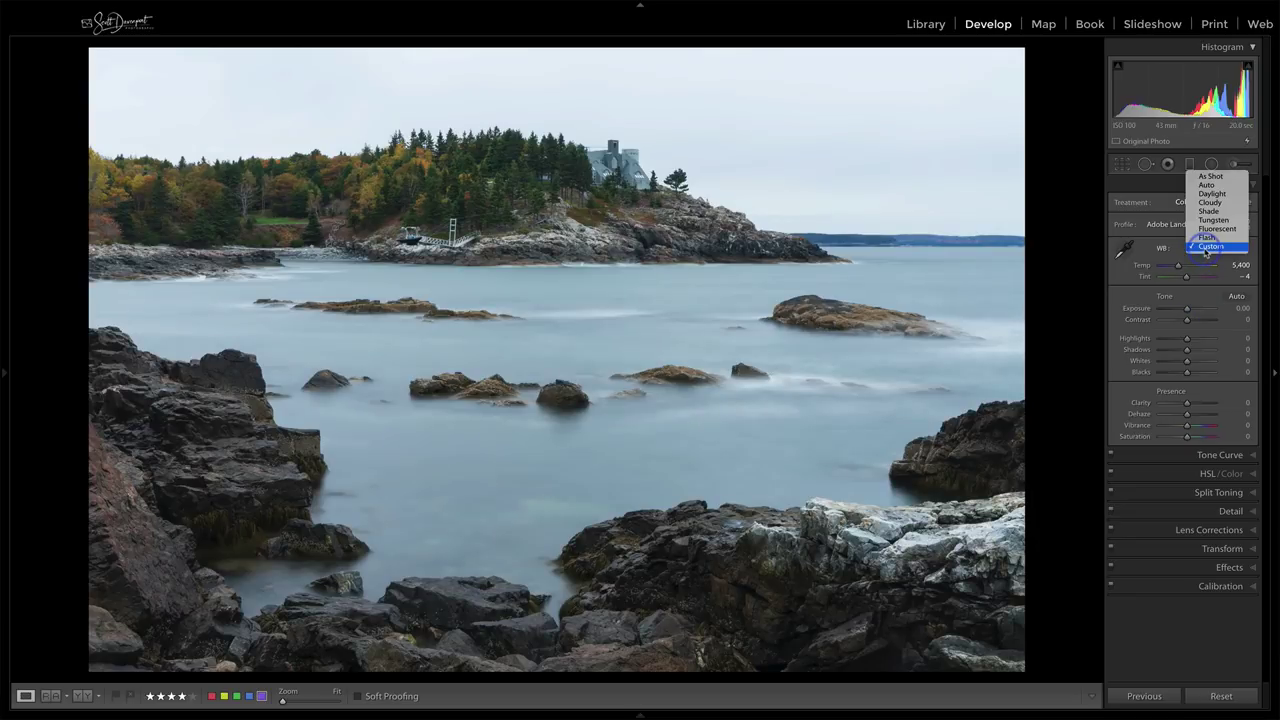
left_click(1210, 176)
- Set the white balance to the Daylight preset
left_click(1215, 248)
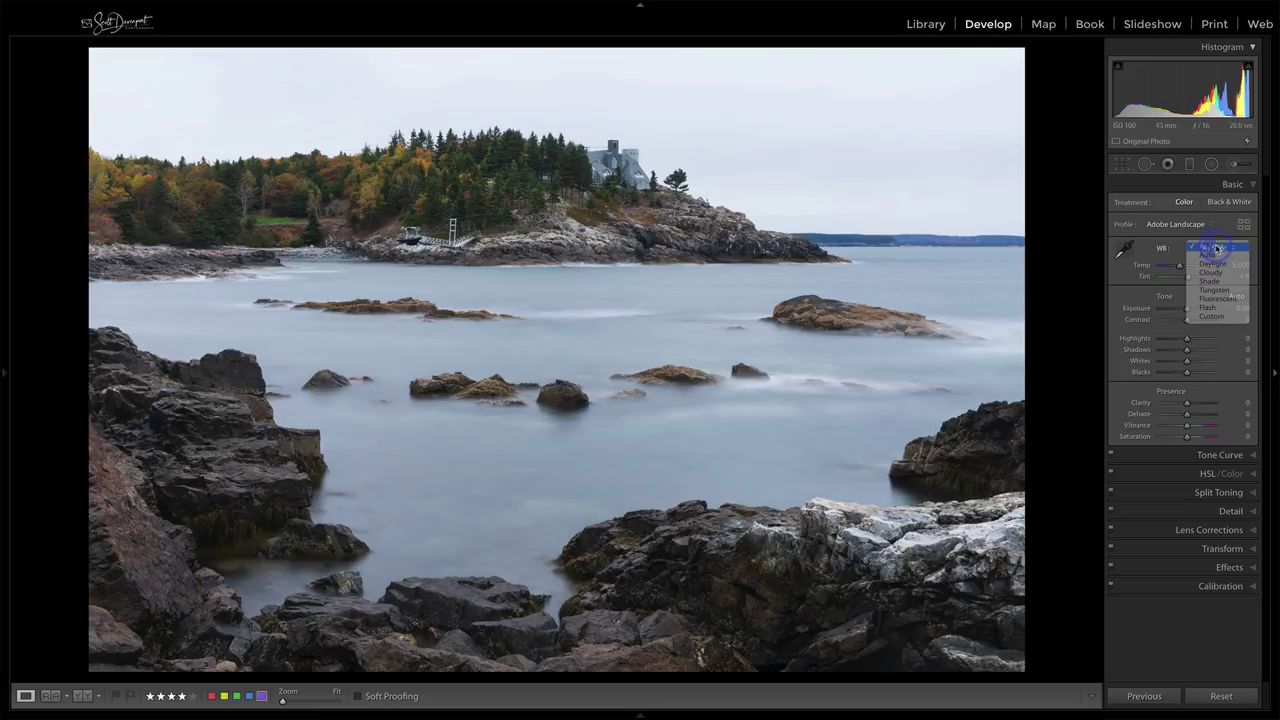
left_click(1210, 264)
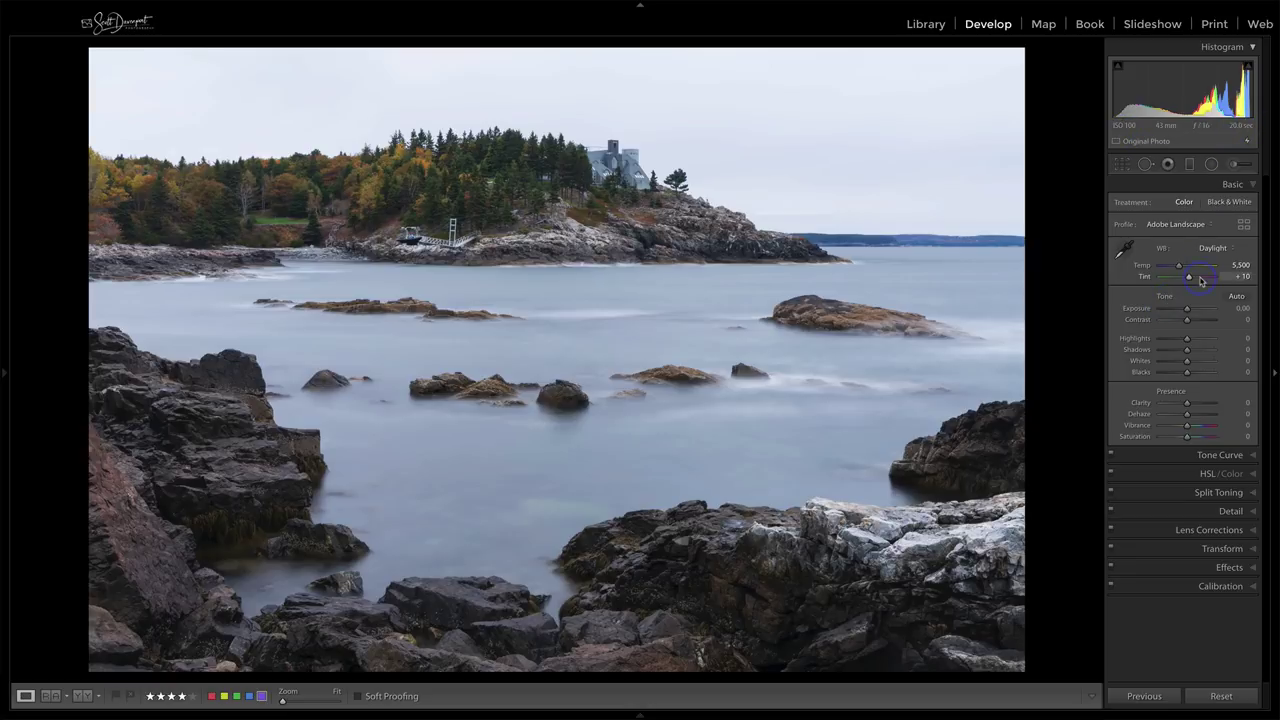
- Lower the Blacks to -6 using the clipping preview
left_click(1187, 373, "alt")
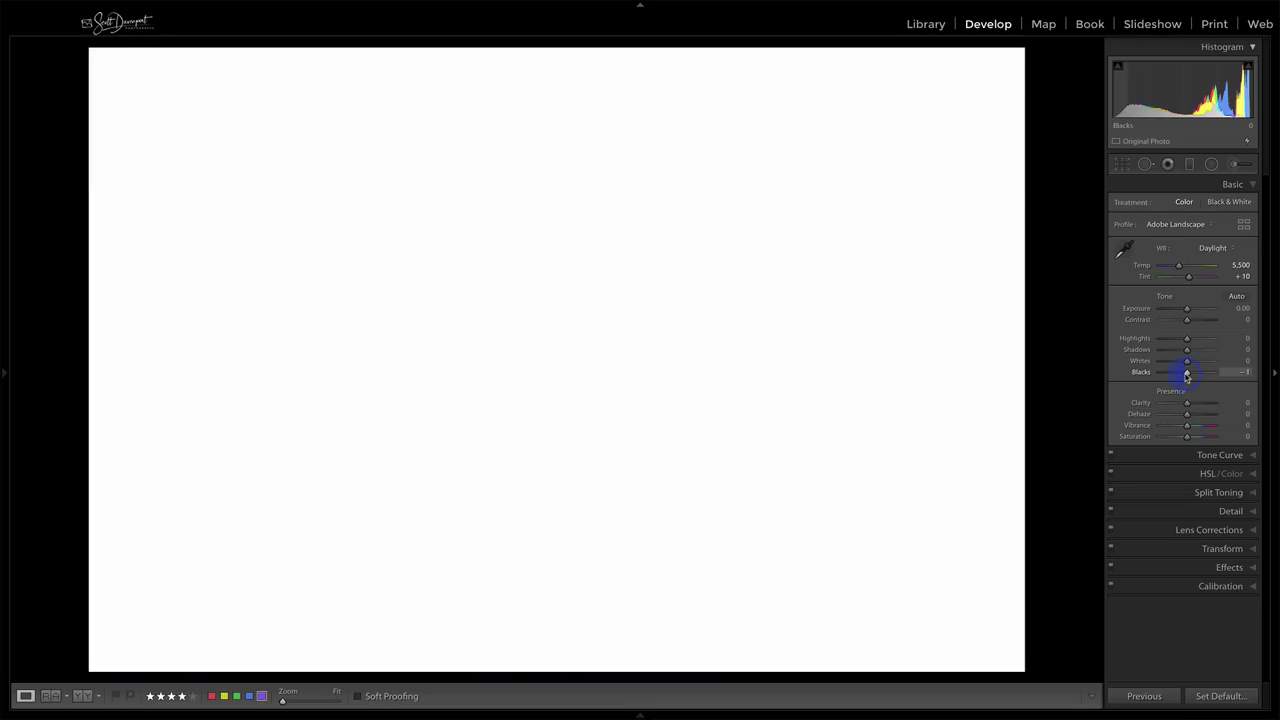
left_click_drag(1187, 375, 1185, 375)
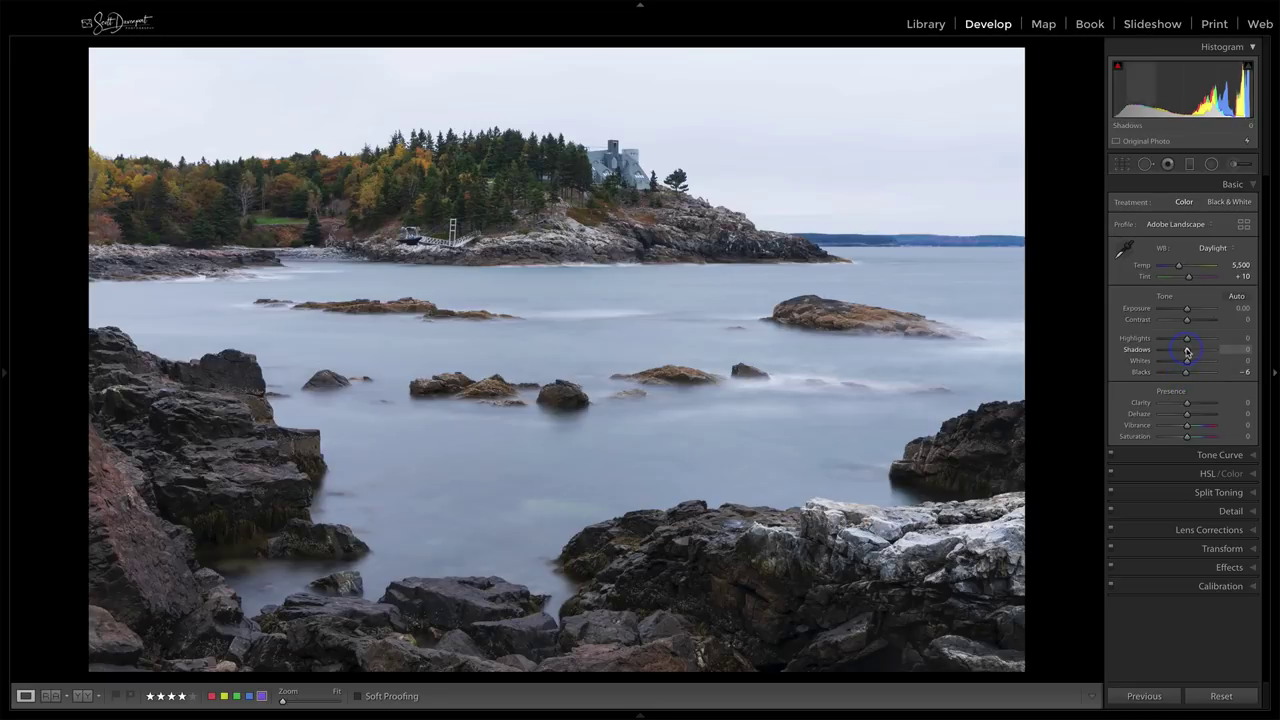
- Try raising the Shadows to +7 and reset them to 0
left_click_drag(1187, 352, 1189, 352)
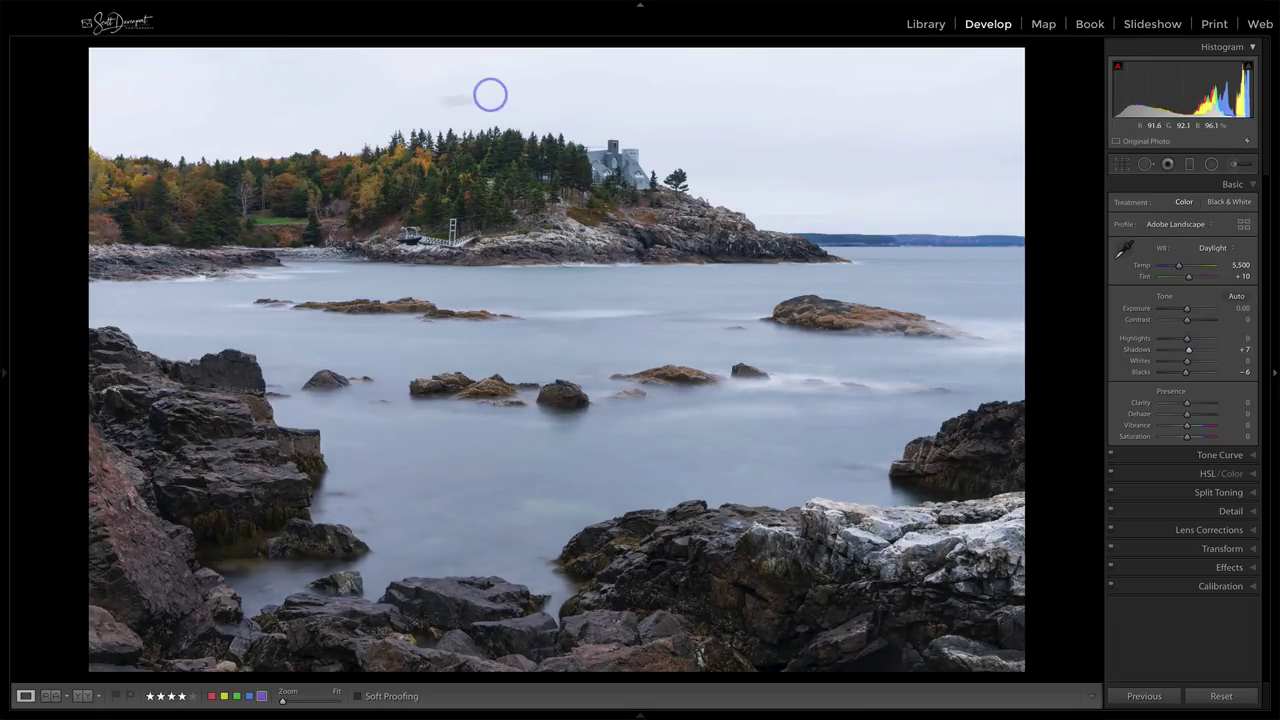
double_click(1142, 350)
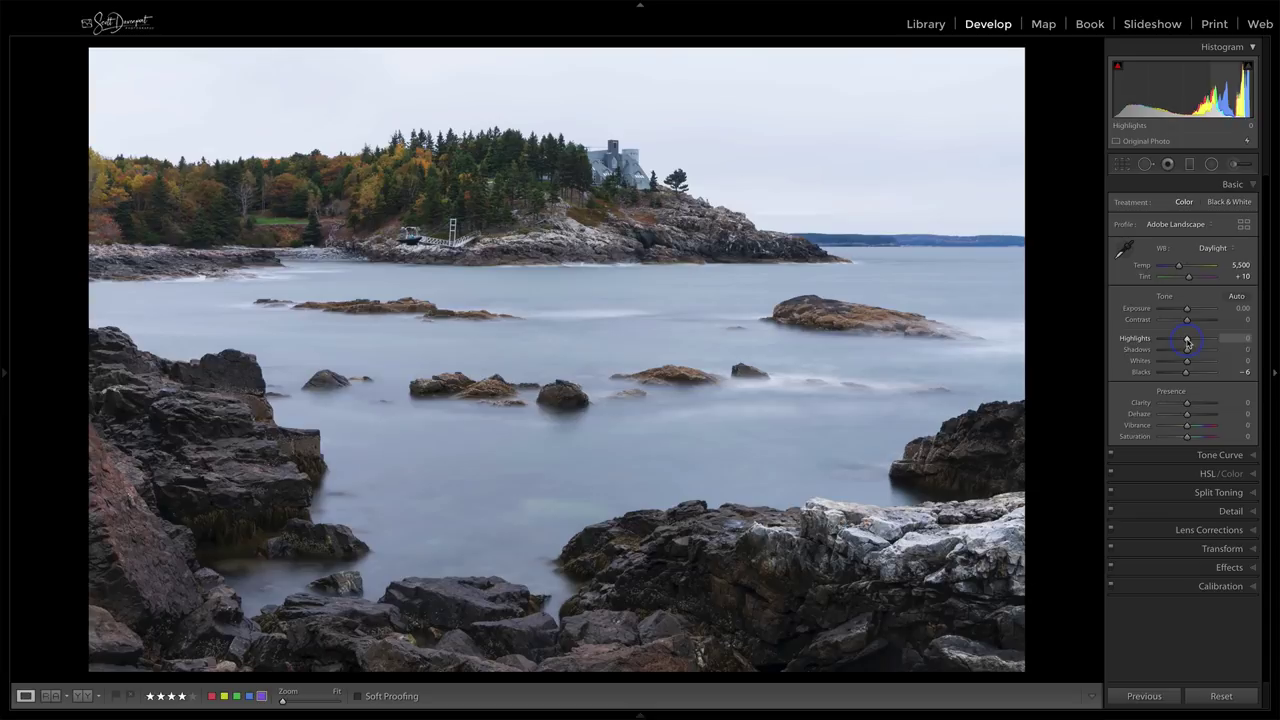
- Raise the Highlights to +9 and the Contrast to +27
mouse_move(1187, 342)
left_mouse_down()
mouse_move(1163, 343)
mouse_move(1207, 343)
mouse_move(1170, 343)
mouse_move(1190, 344)
left_mouse_up()
left_click_drag(1189, 343, 1195, 321)
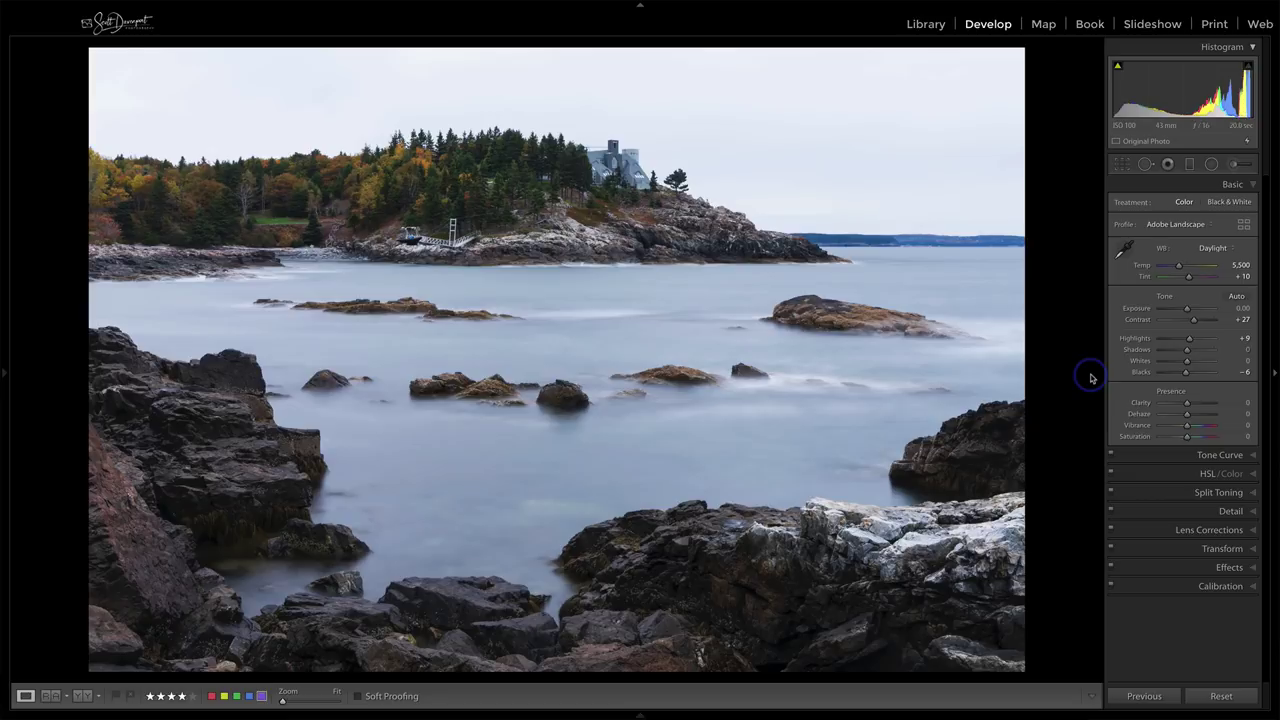
- Compare the edited photo with its Before view
key("backslash")
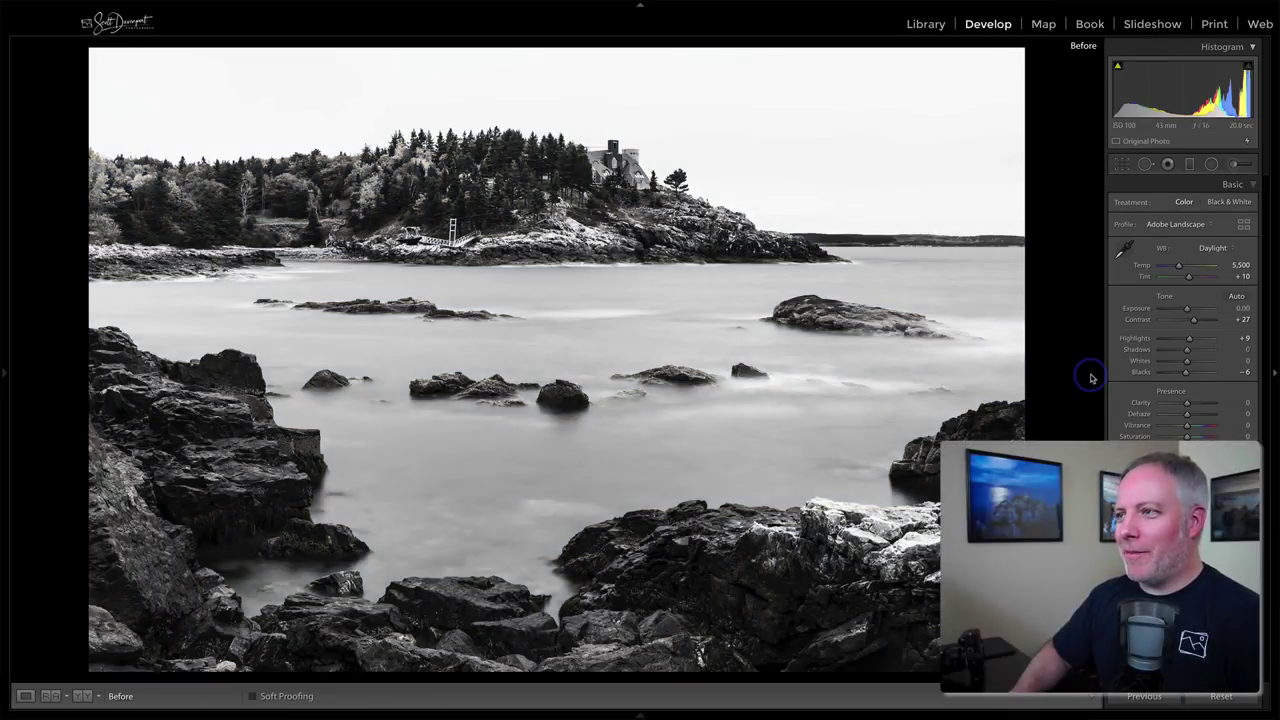
key("backslash")
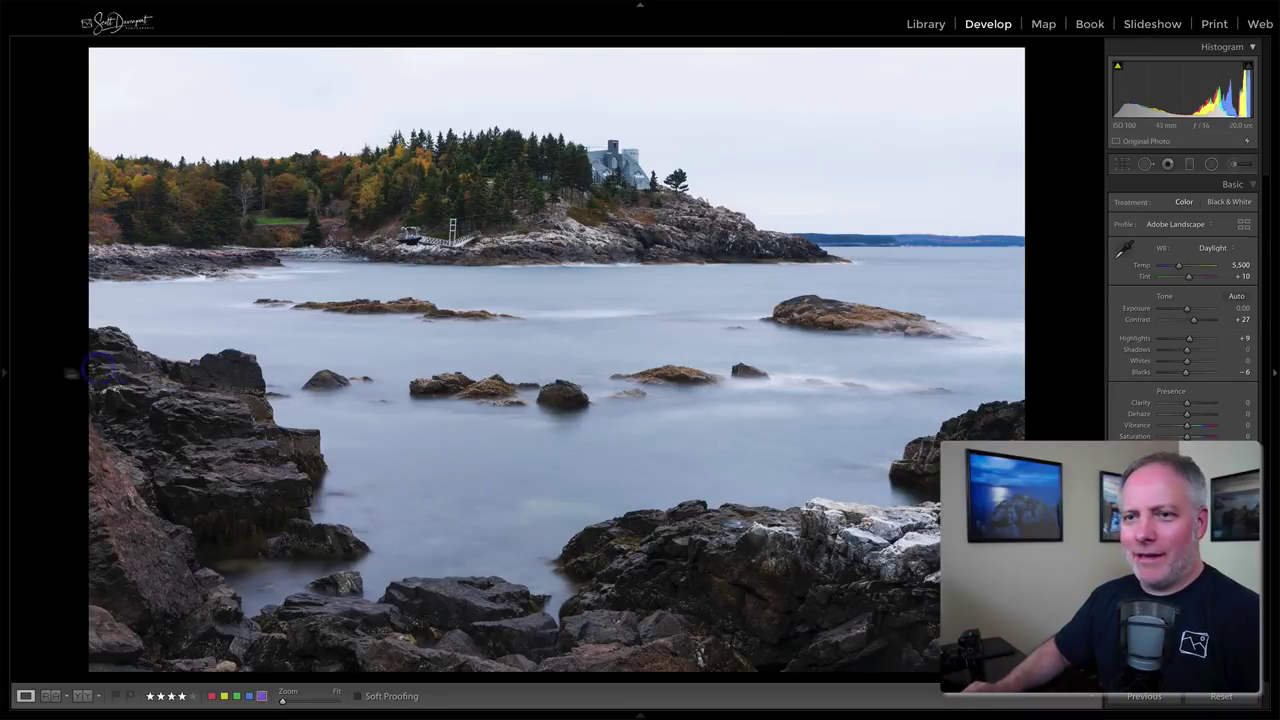
- Preview the earliest Reset Settings state in the edit history, return to the latest Contrast state and collapse the history
left_click(6, 372)
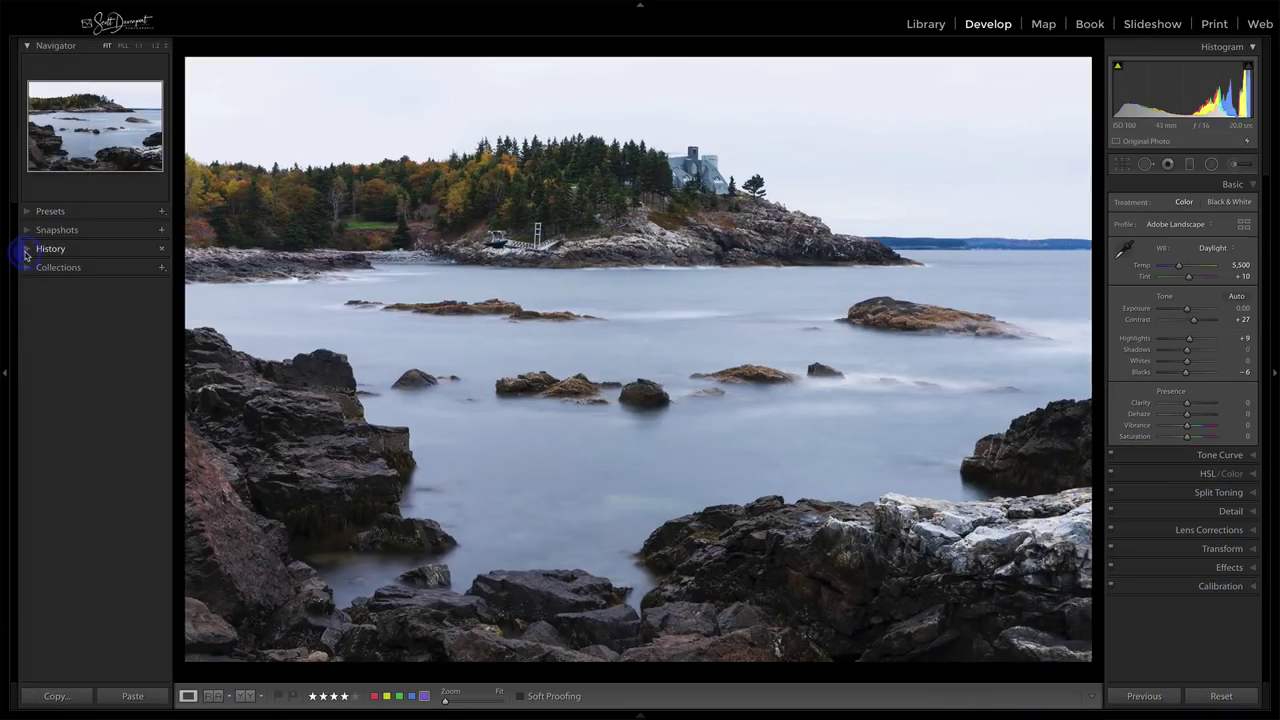
left_click(27, 252)
scroll(70, 600, "down", 3)
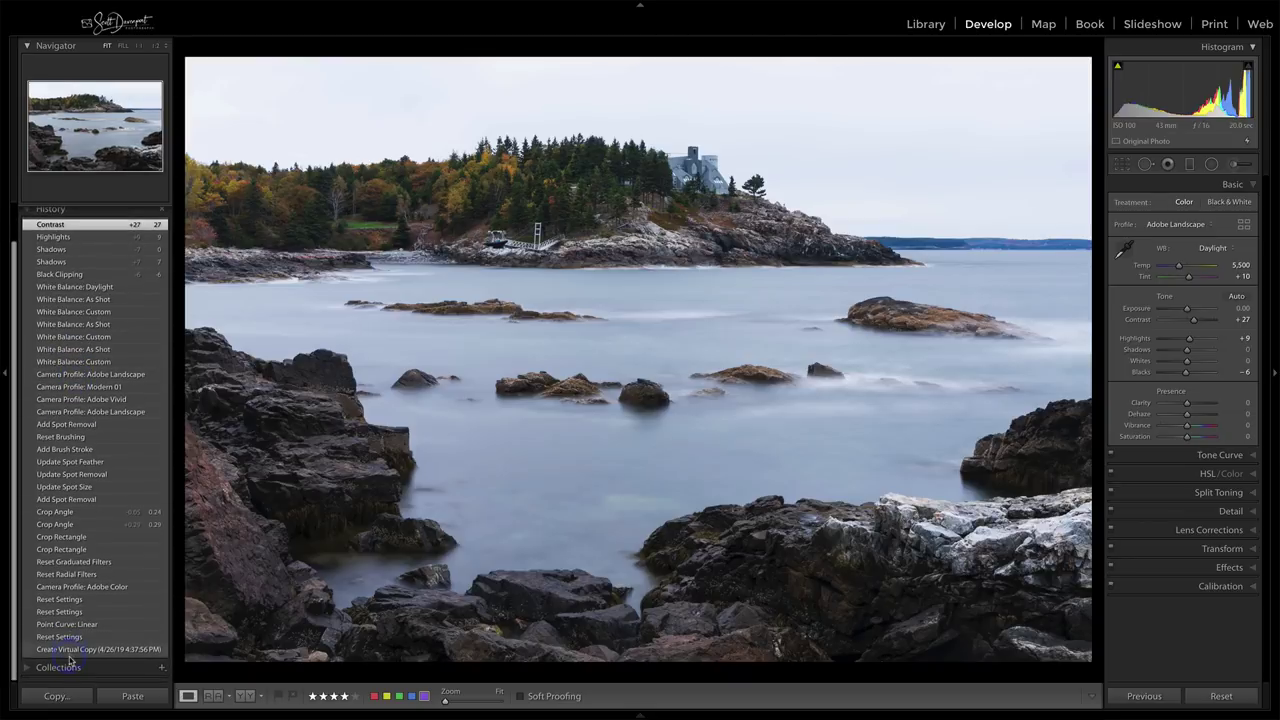
left_click(30, 223)
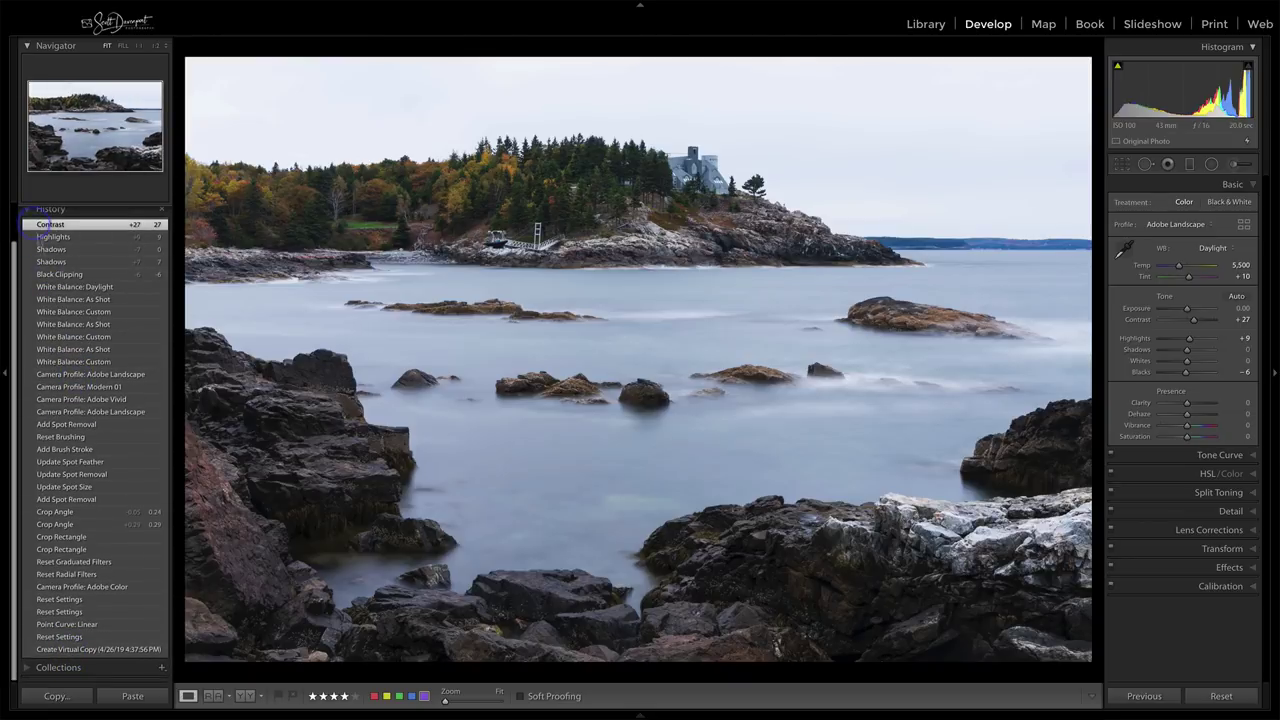
left_click(87, 637)
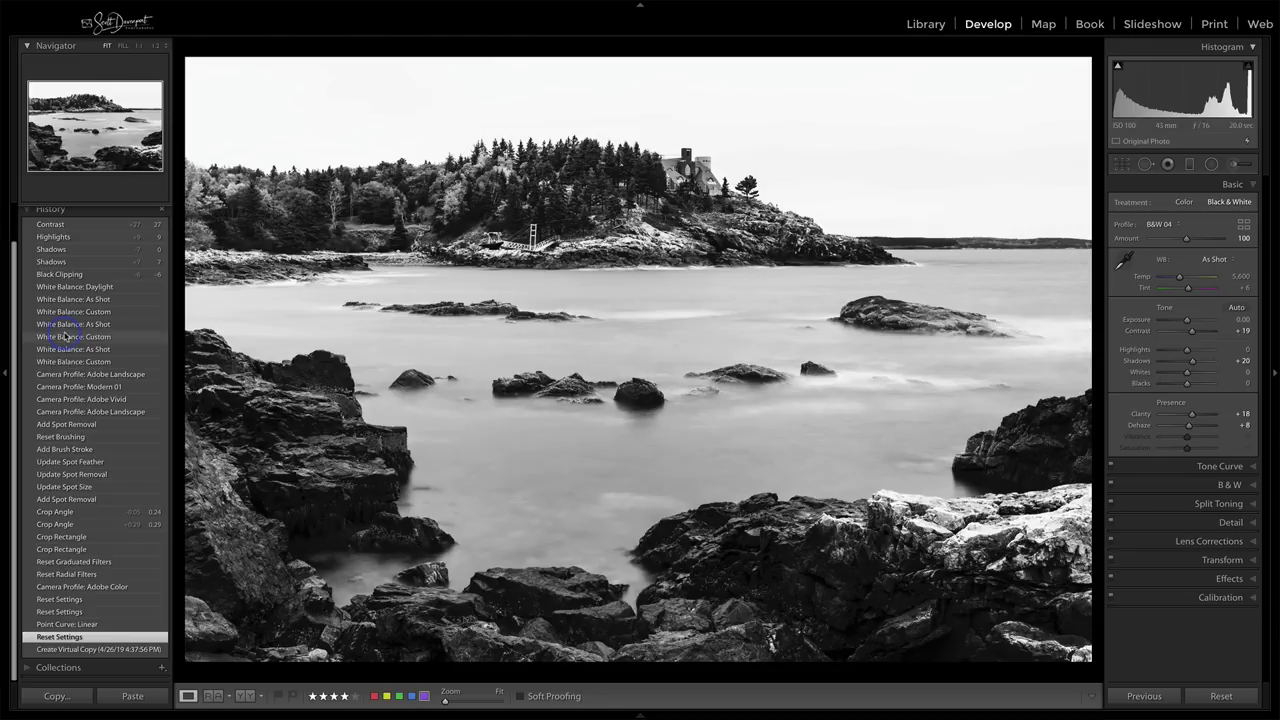
scroll(90, 450, "up", 2)
left_click(67, 267)
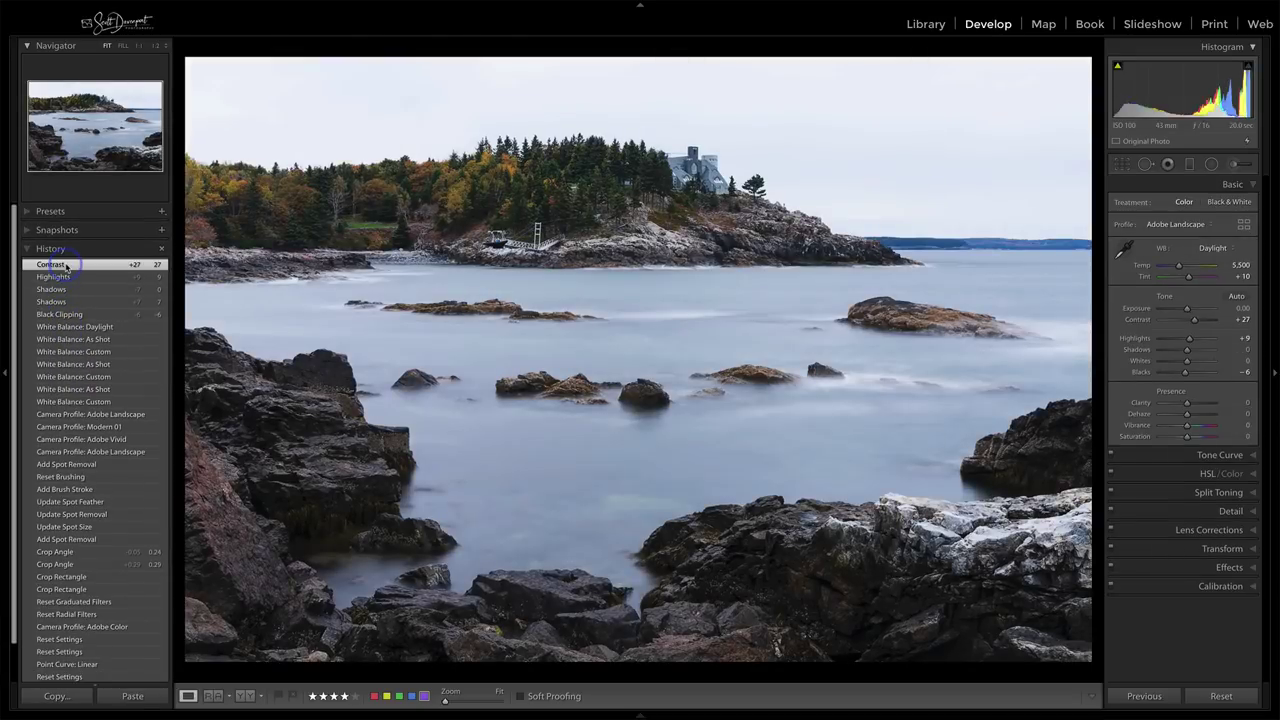
left_click(30, 250)
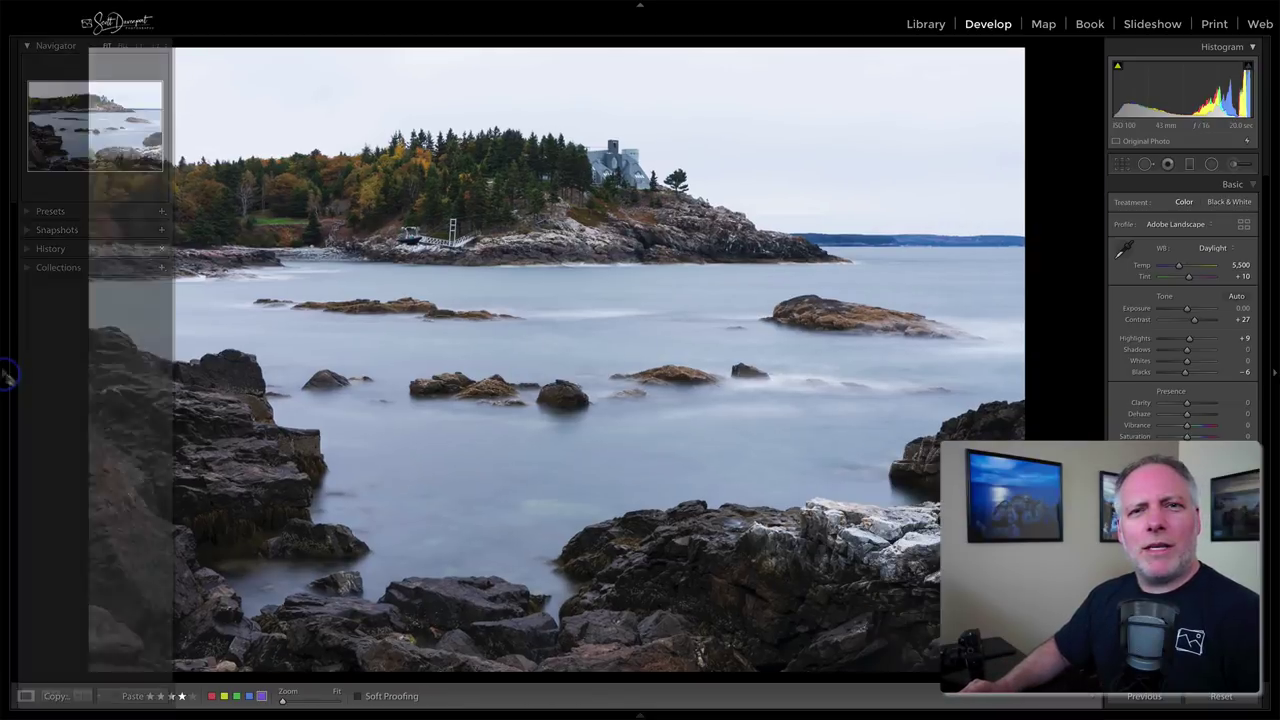
- Hide the Navigator and History side panel and try small Clarity and Vibrance adjustments, resetting the Clarity to 0
left_click(7, 376)
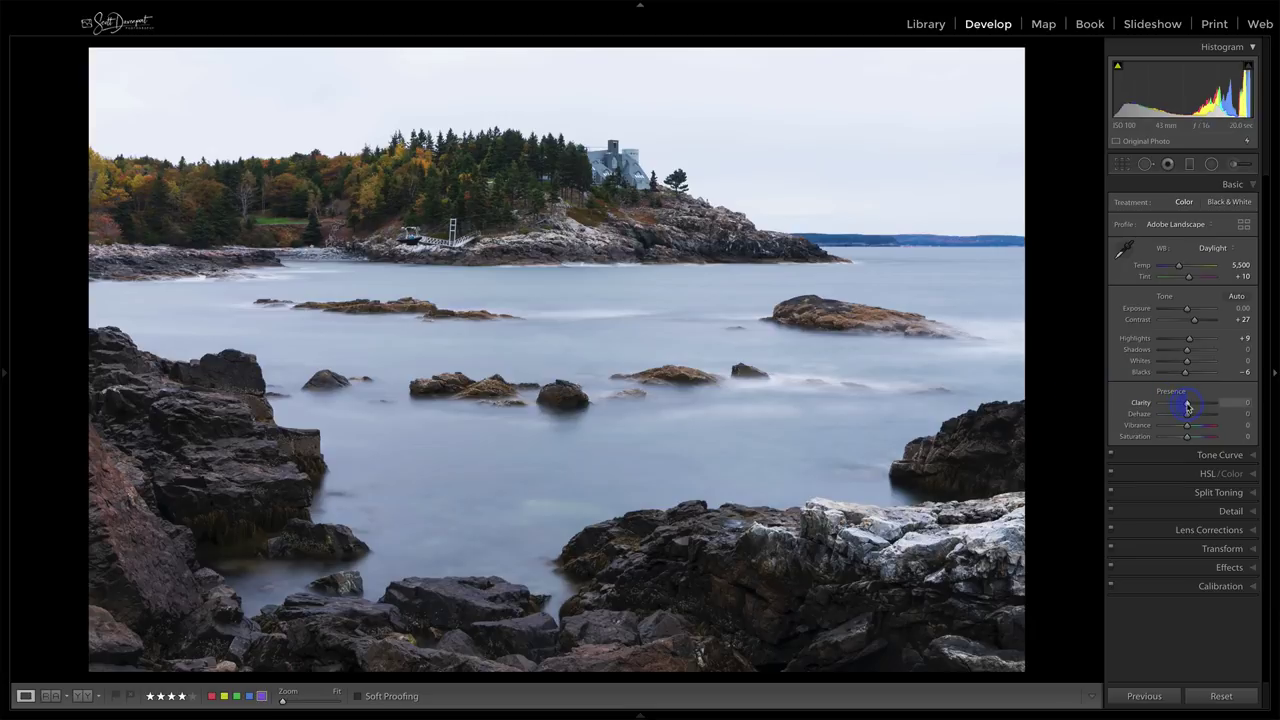
left_click_drag(1187, 407, 1193, 406)
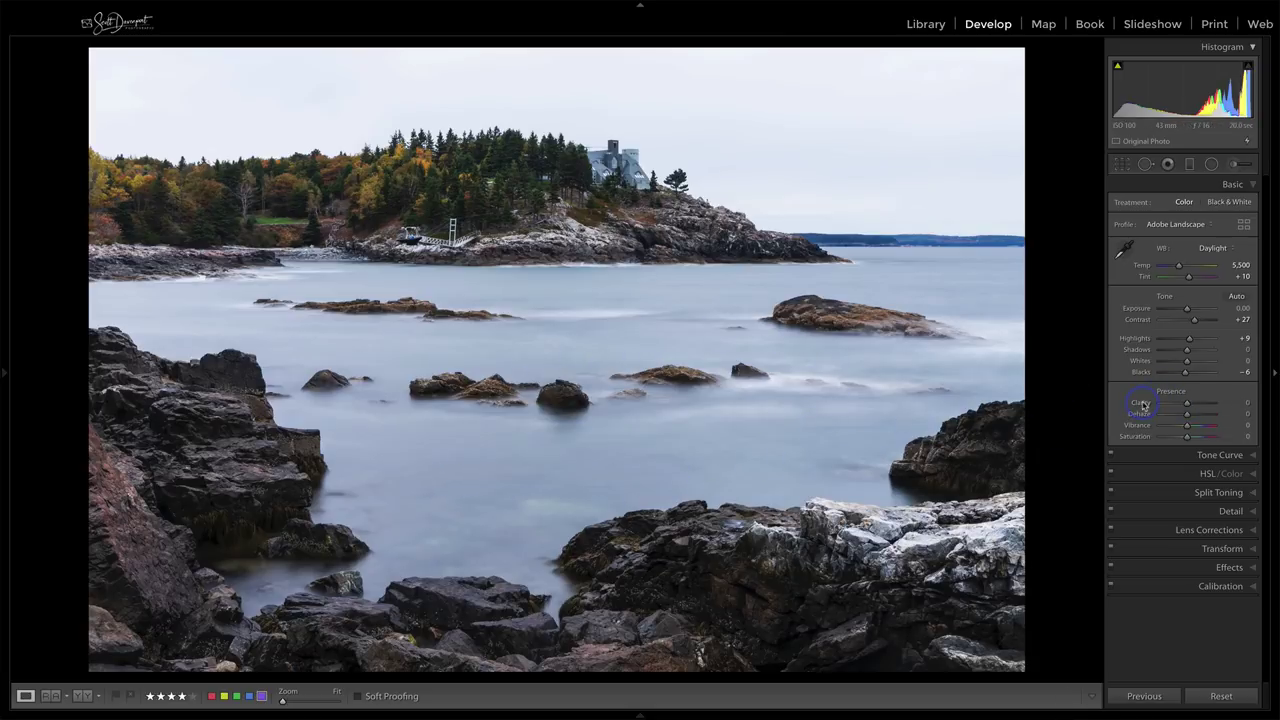
left_click(1187, 404)
double_click(1143, 406)
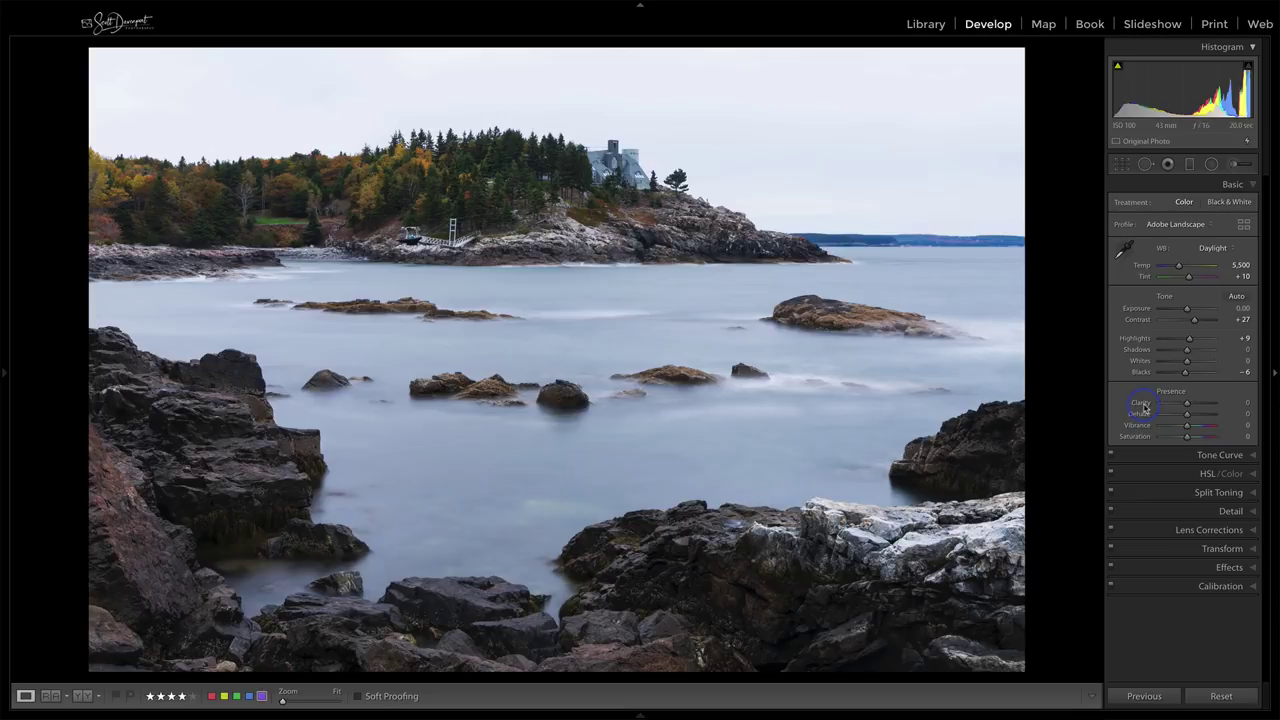
left_click(1188, 427)
left_click_drag(1190, 430, 1192, 430)
- Use the HSL targeted adjustment on Saturation to raise Yellow to +5 and Green to +6
left_click(1202, 474)
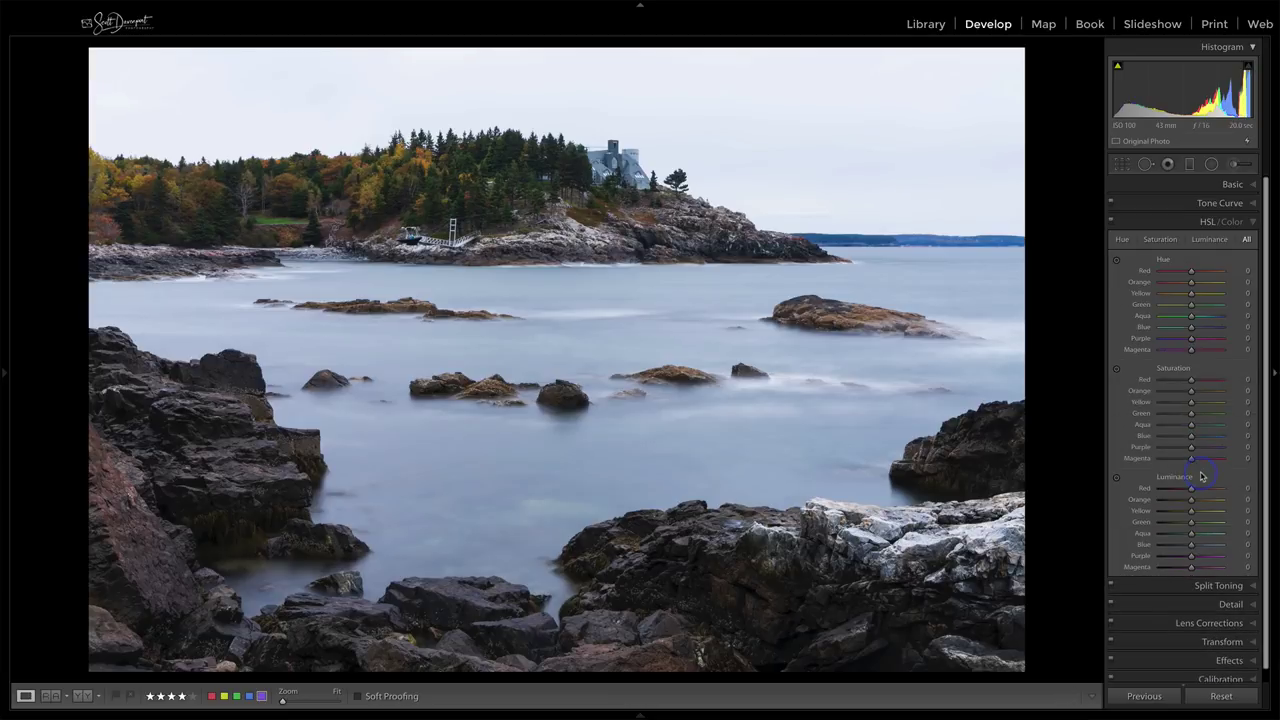
left_click(1117, 371)
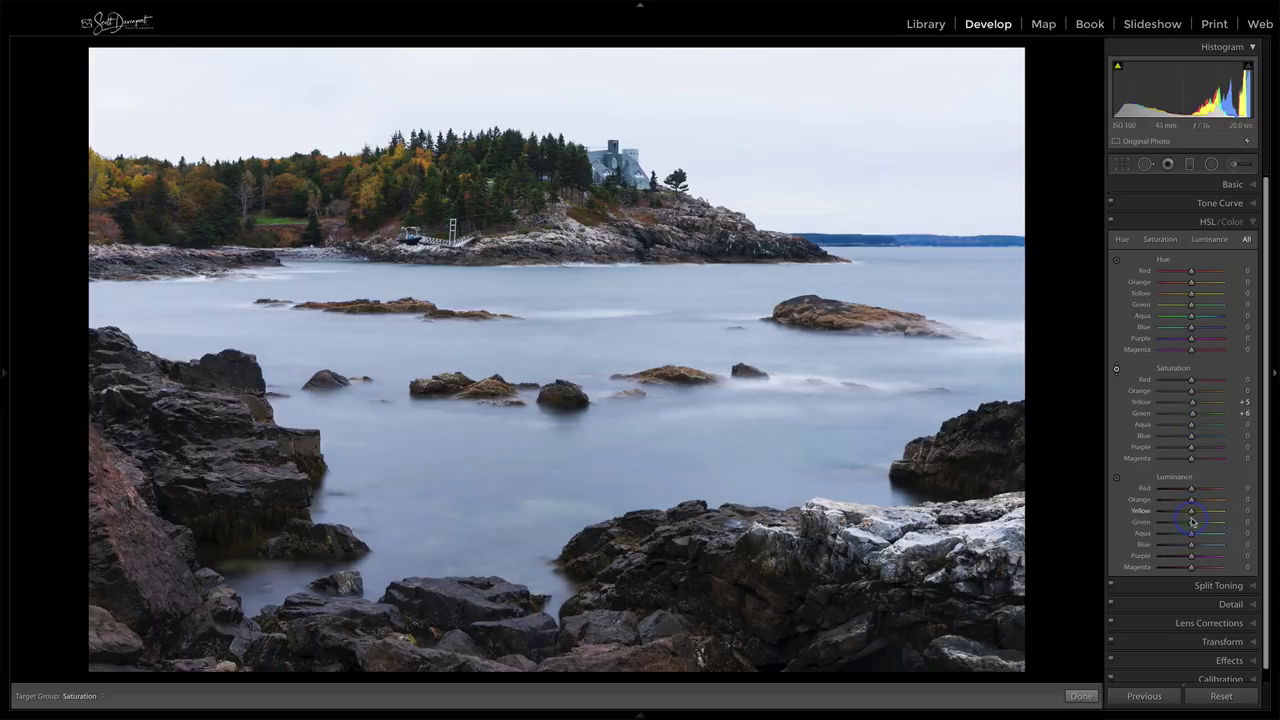
key("Escape")
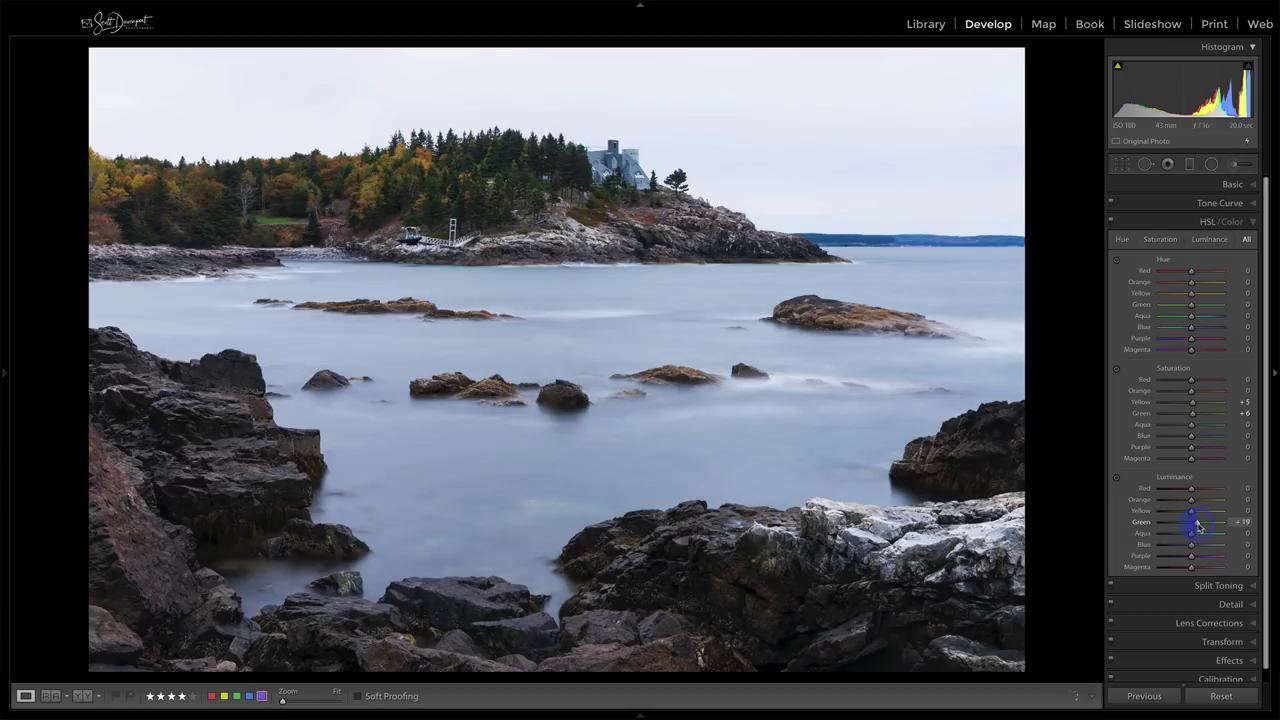
- Try out Green and Yellow Luminance changes, and raise the Saturation of Yellow to +12 and Green to +18
mouse_move(1199, 524)
left_mouse_down()
mouse_move(1229, 524)
mouse_move(1193, 525)
left_mouse_up()
left_click_drag(1192, 514, 1194, 516)
left_click(1192, 402)
left_click_drag(1192, 415, 1196, 415)
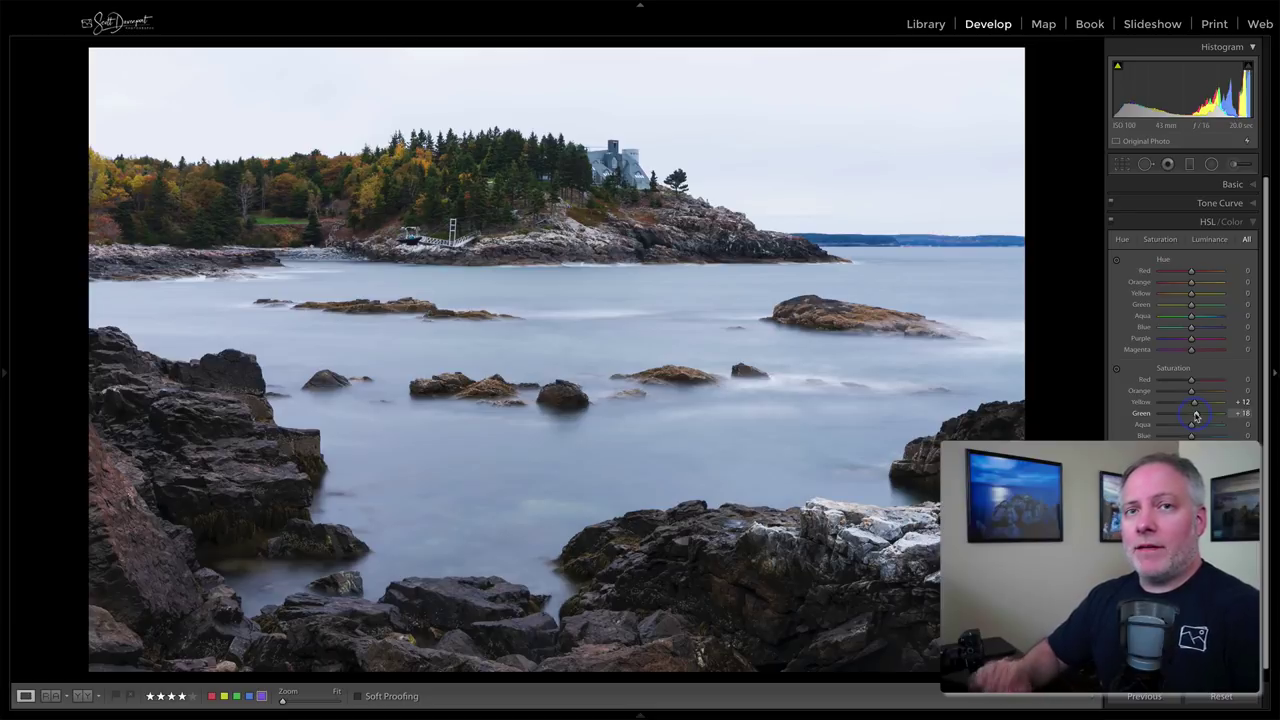
- Set up a new graduated filter with the Clarity effect and a Clarity value of 28
left_click(1189, 165)
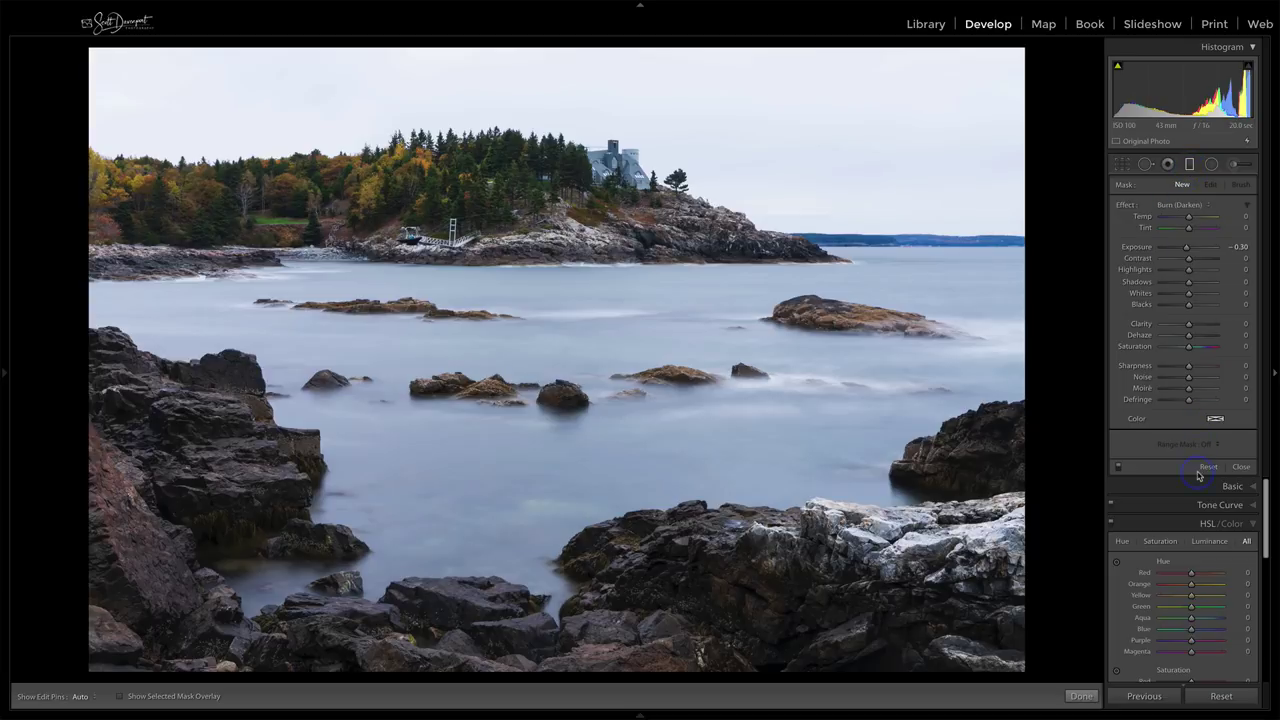
left_click(1207, 522)
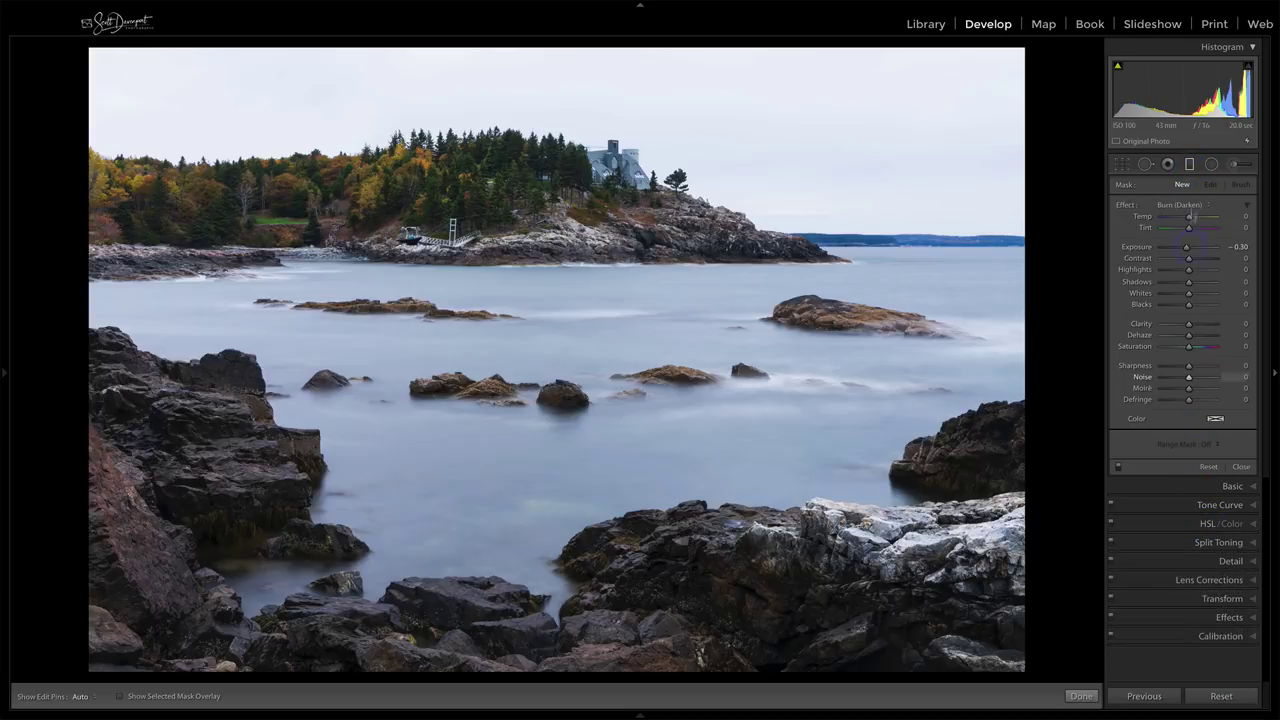
left_click(1173, 204)
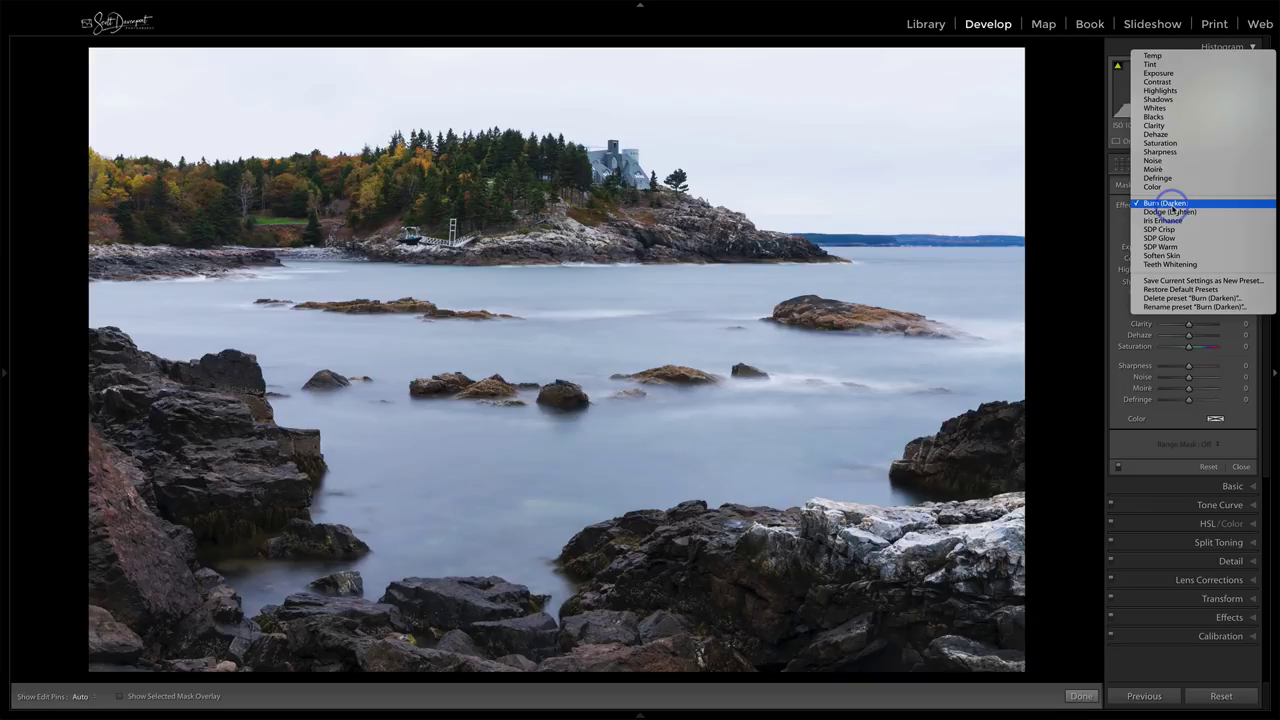
left_click(1164, 128)
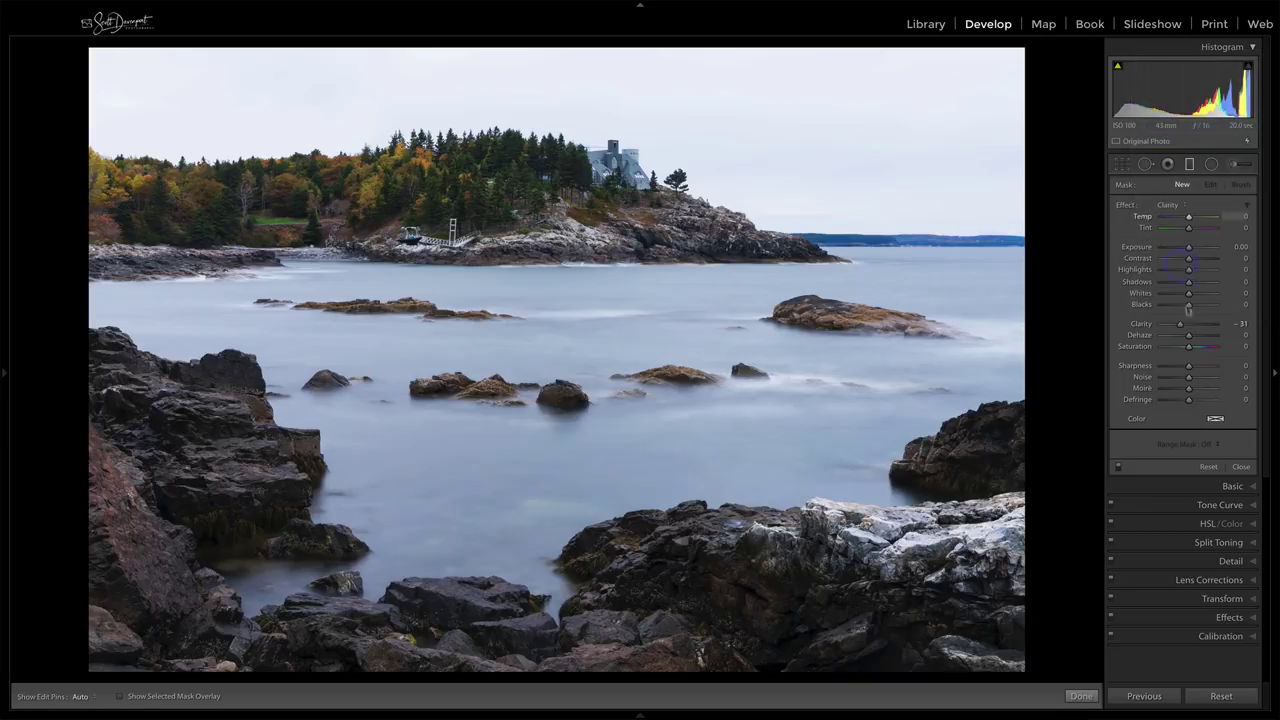
left_click_drag(1188, 325, 1181, 330)
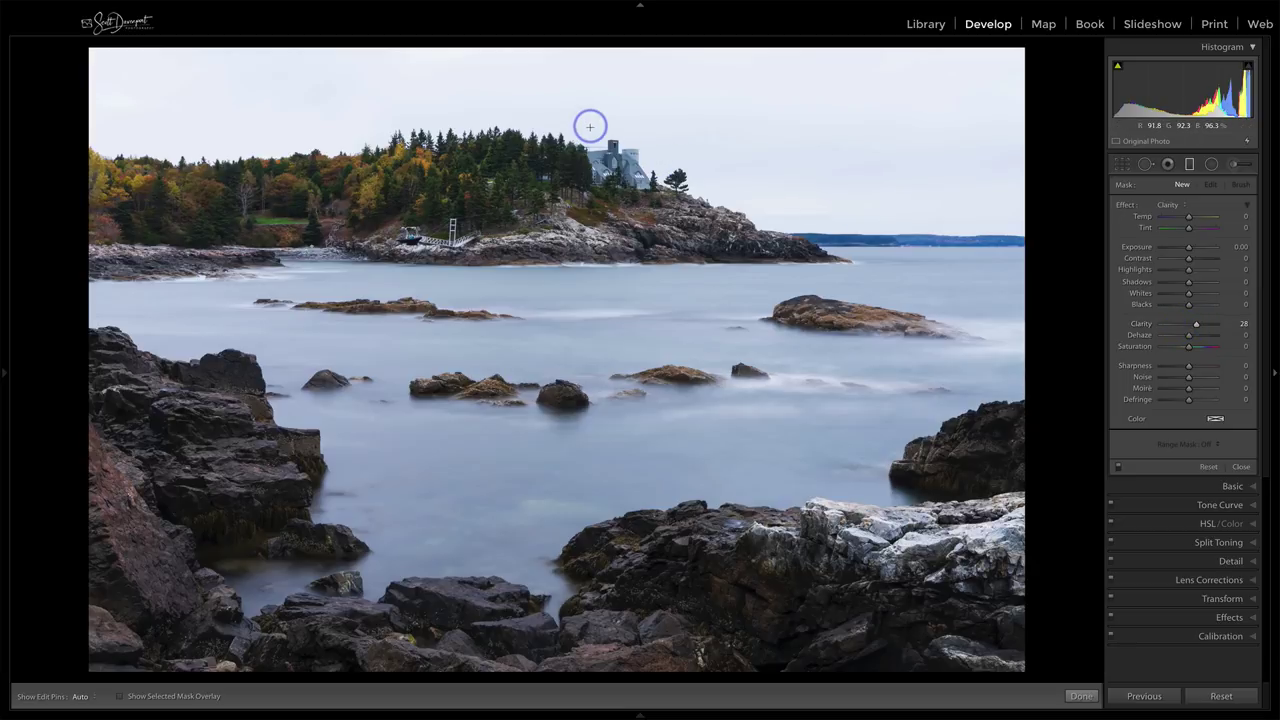
- Place the graduated filter in the sky above the treeline so it covers the land and water, and nudge it slightly upward
left_click_drag(590, 126, 589, 69)
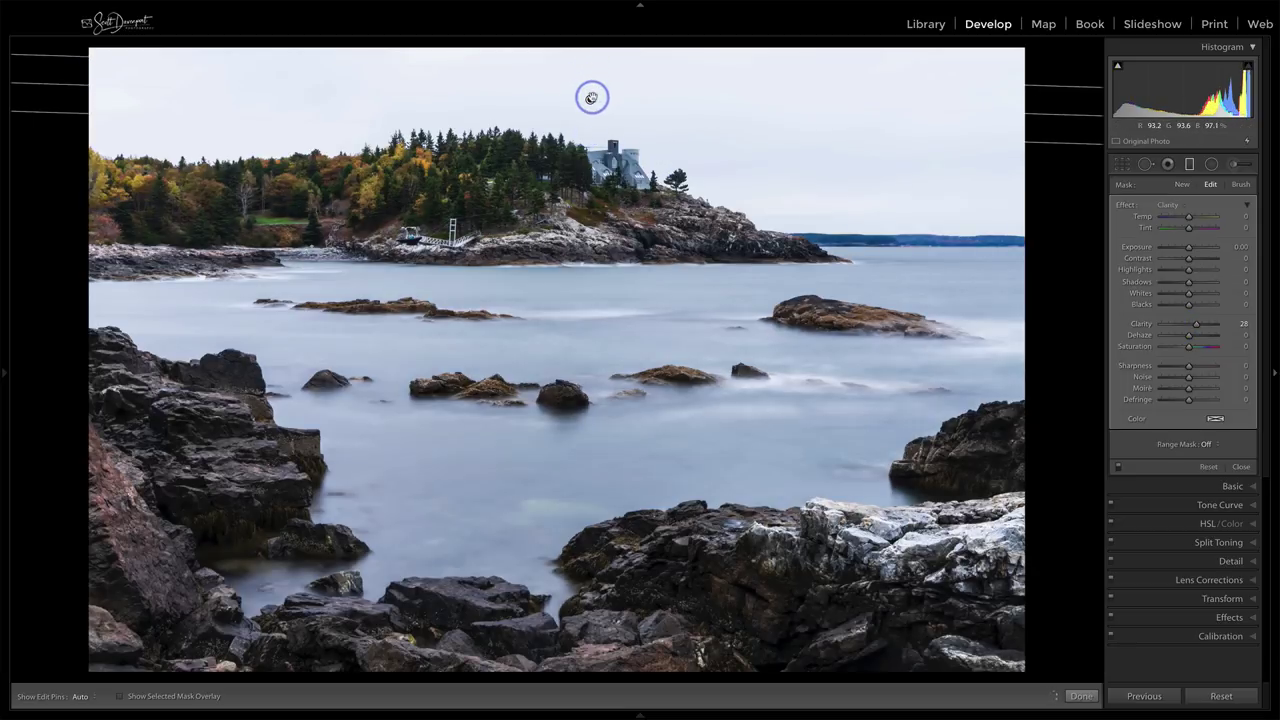
mouse_move(590, 101)
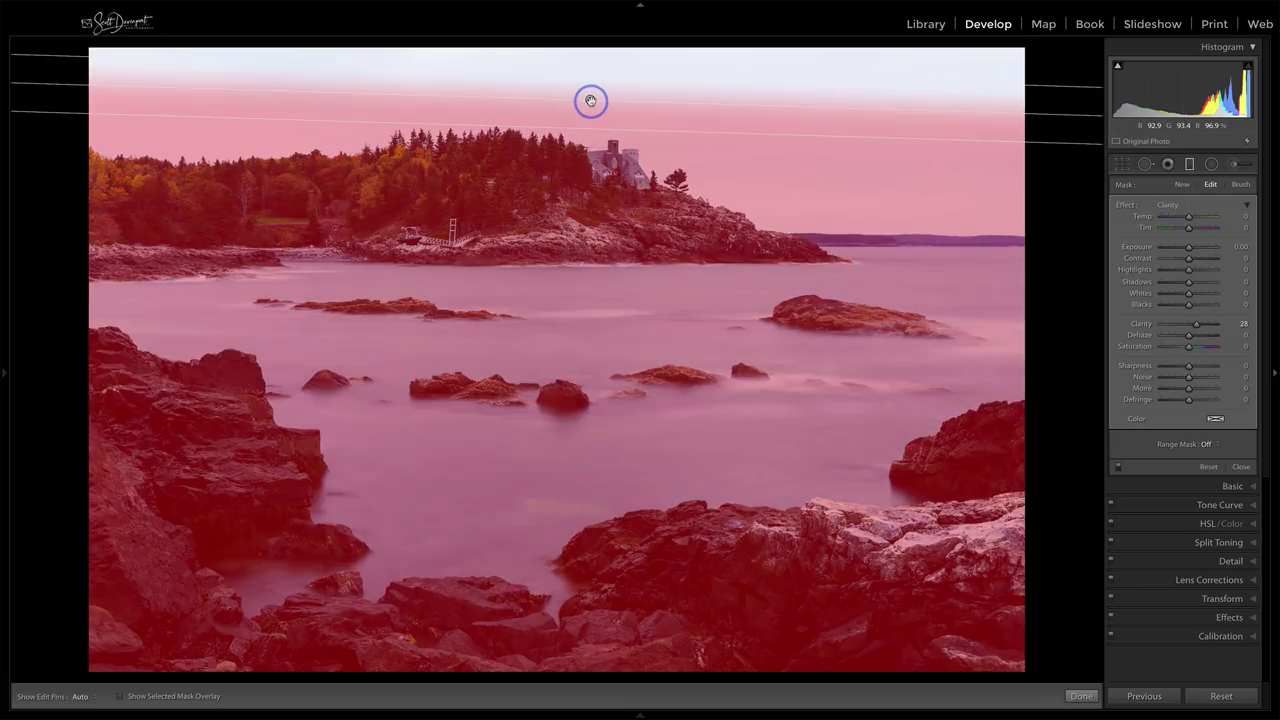
left_click_drag(590, 101, 590, 97)
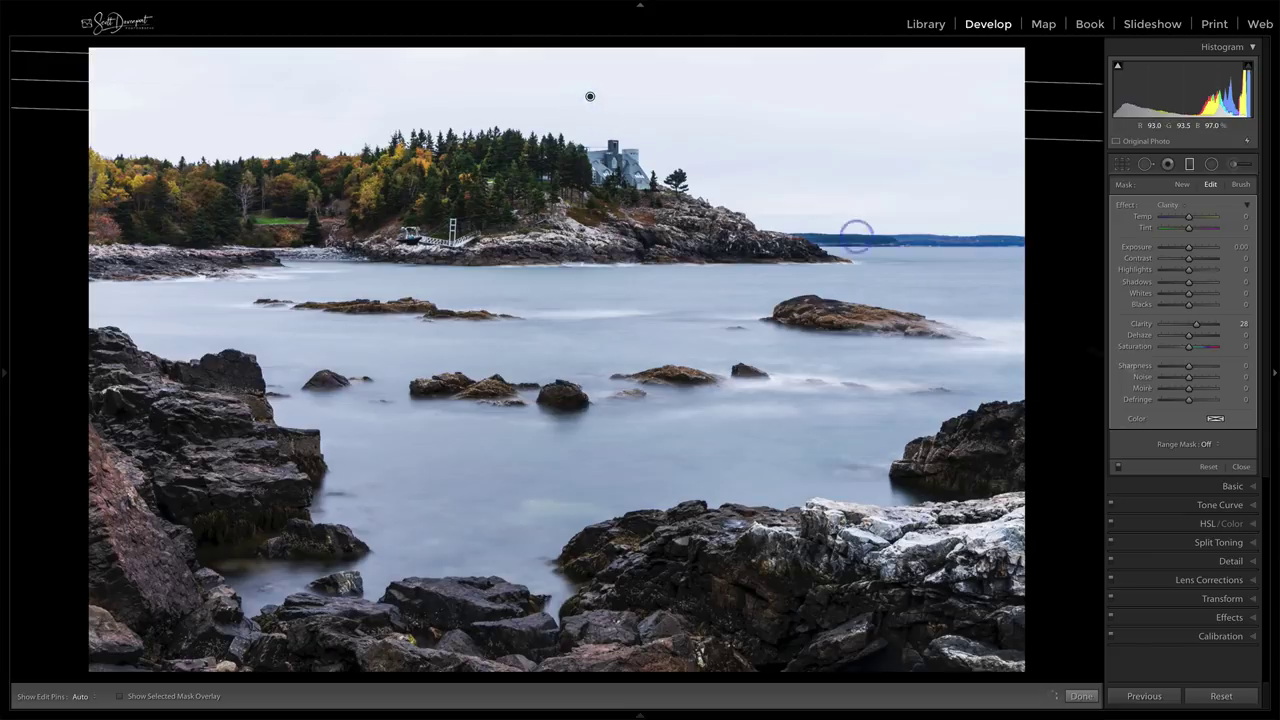
- Limit the filter with a Luminance range mask, setting the Range to 0/71 and the Smoothness to 35 with the mask displayed
left_click(1207, 444)
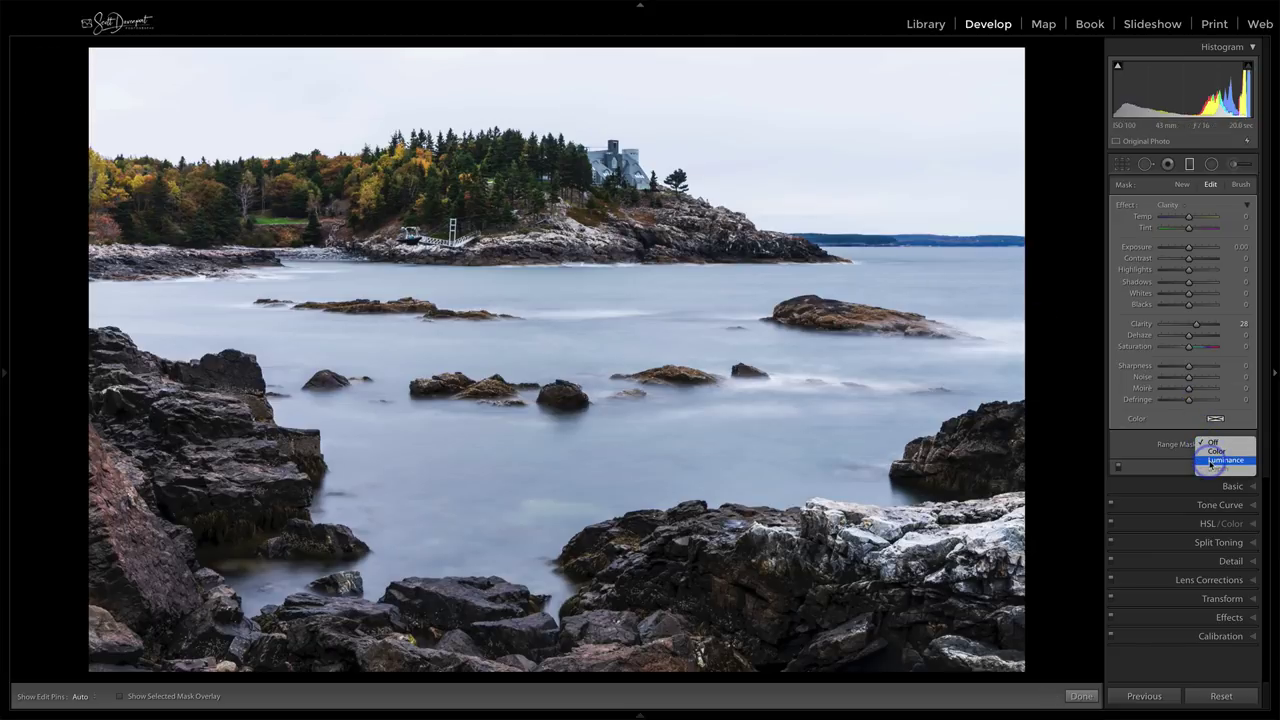
left_click(1210, 460)
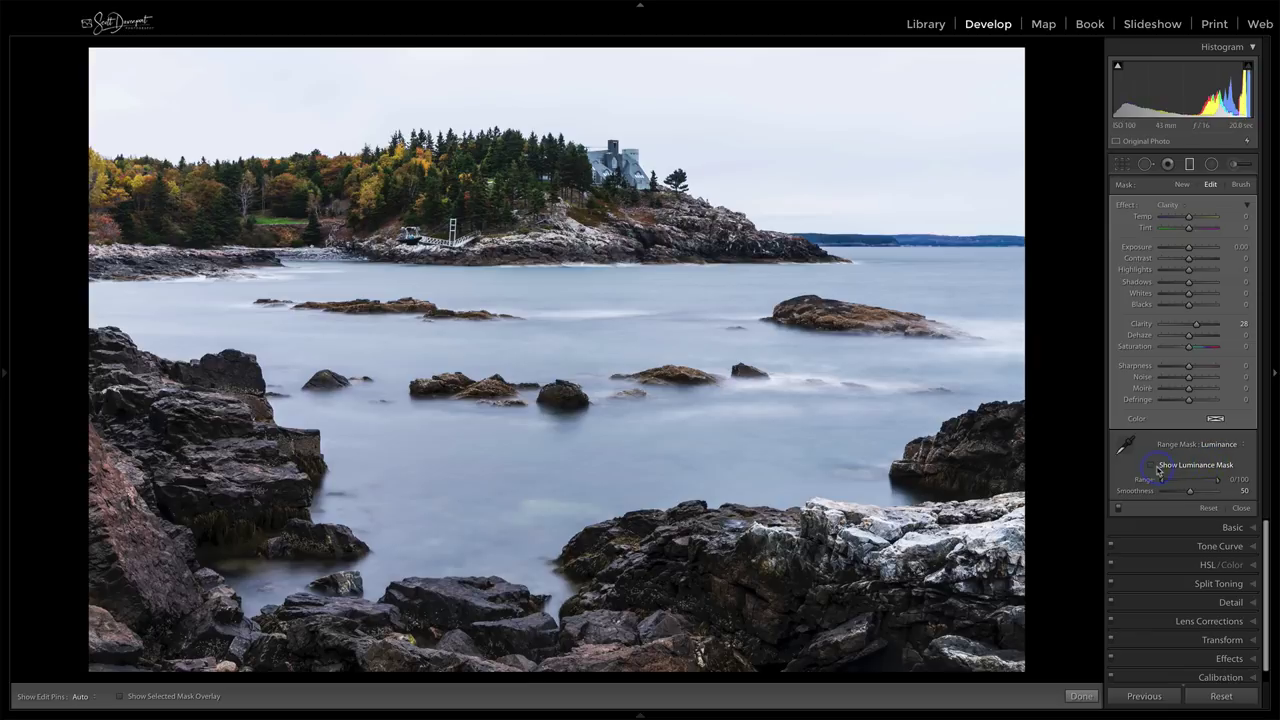
left_click(1152, 466)
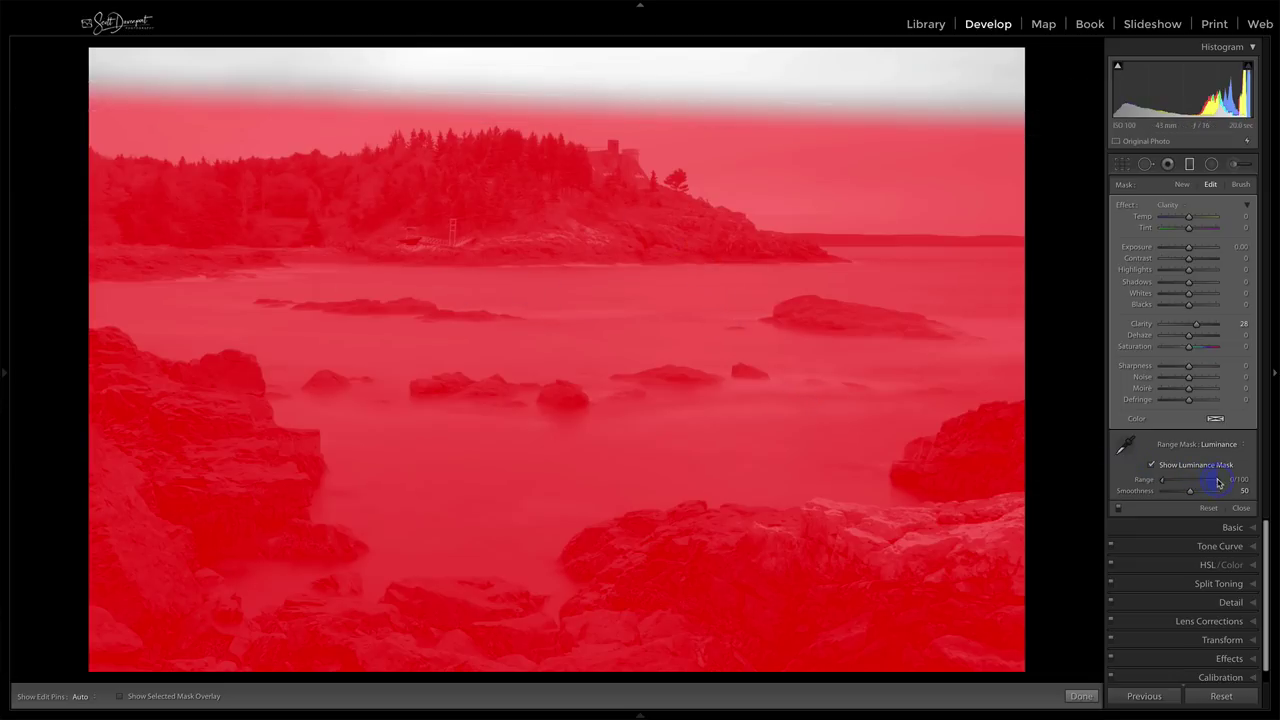
left_click_drag(1218, 484, 1206, 483)
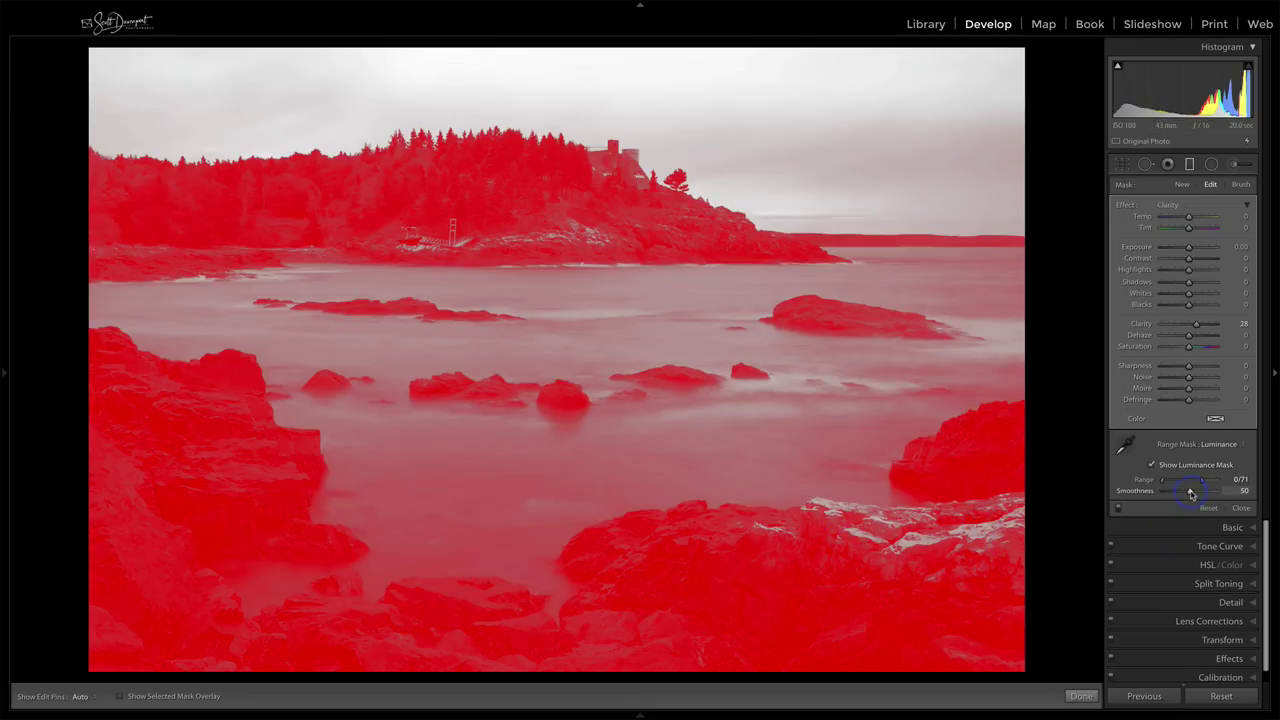
mouse_move(1179, 494)
left_mouse_down()
mouse_move(1207, 494)
mouse_move(1185, 494)
left_mouse_up()
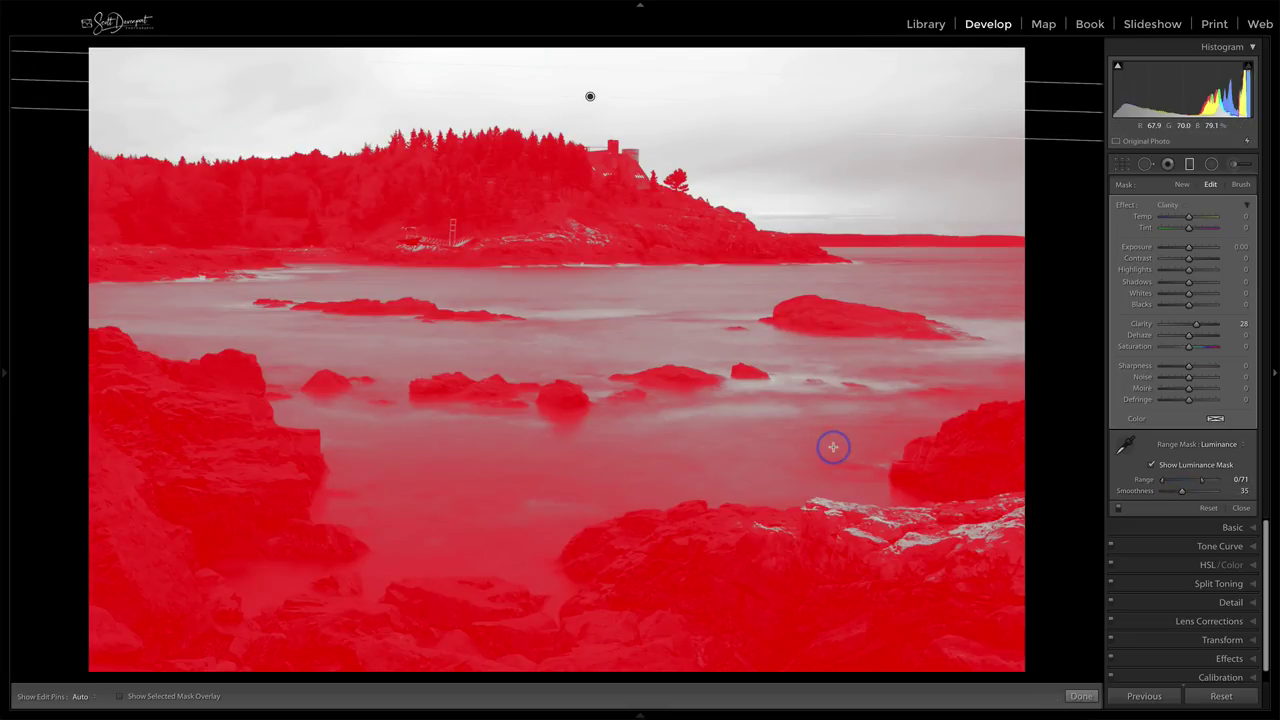
- Erase the filter mask from the sea around the rocks using a size 16 Erase brush with Auto Mask
left_click(1240, 184)
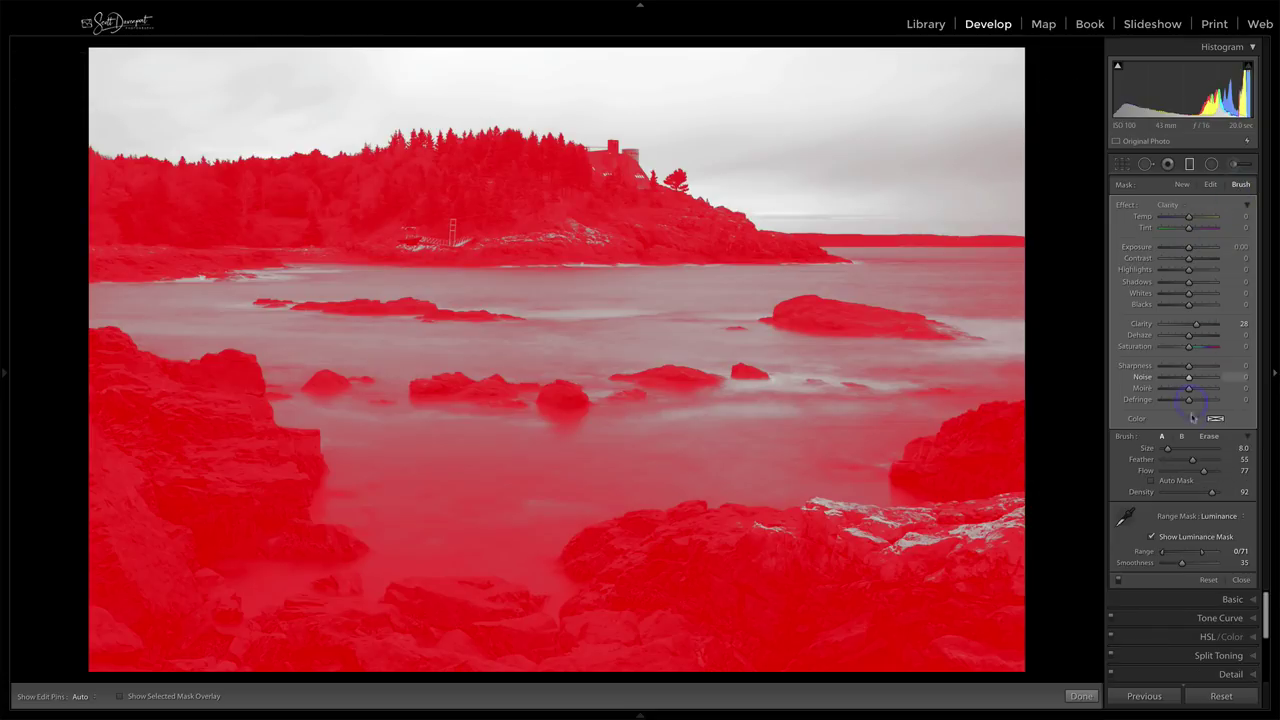
left_click(1208, 437)
left_click(1176, 481)
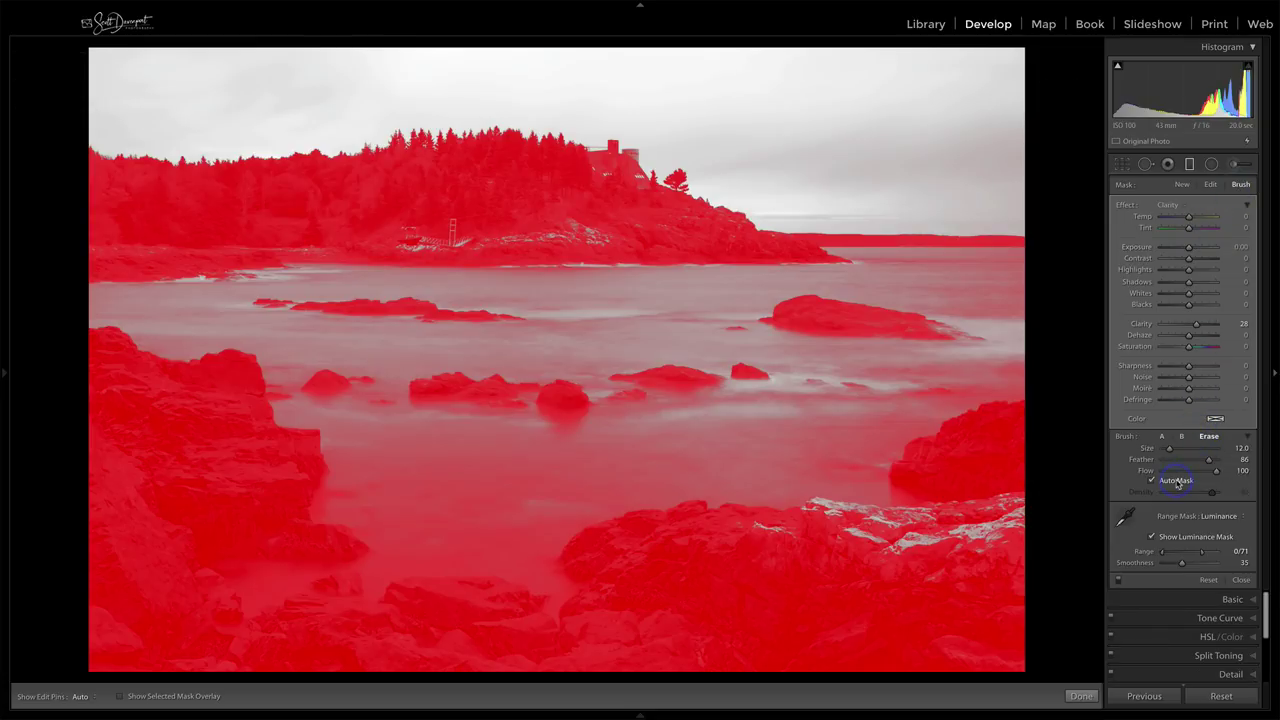
scroll(731, 432, "up", 3)
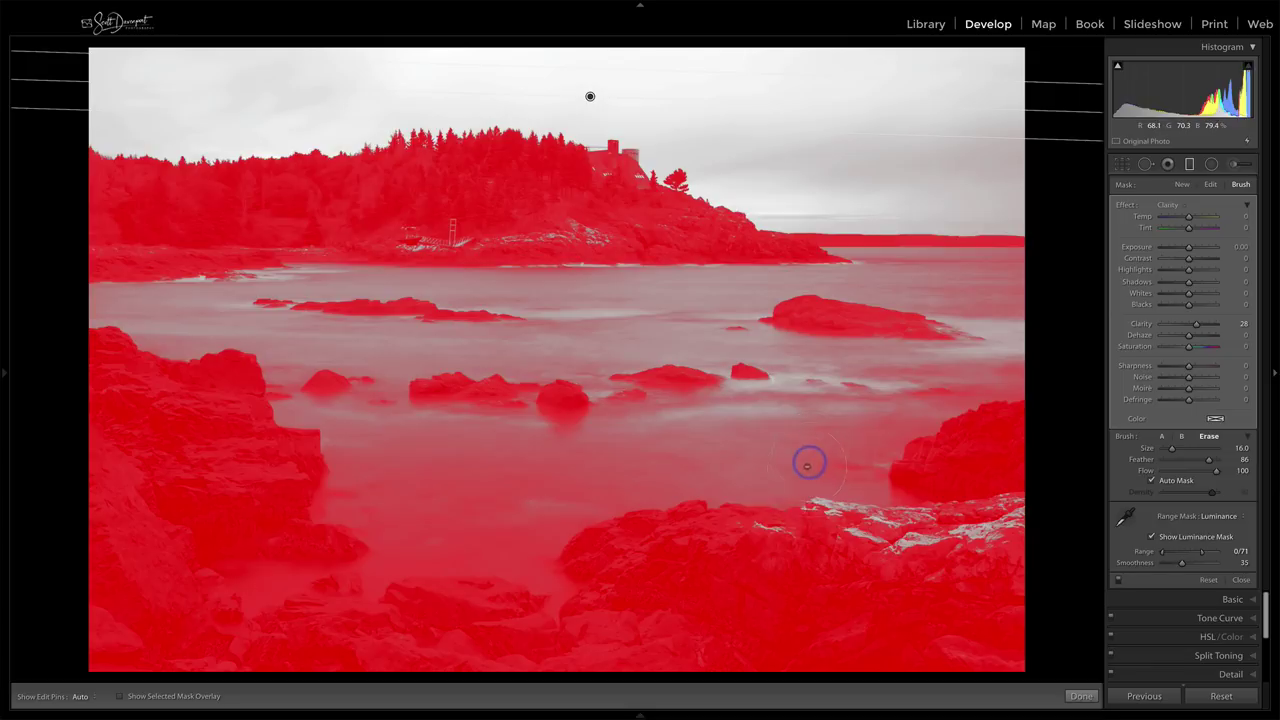
key("h")
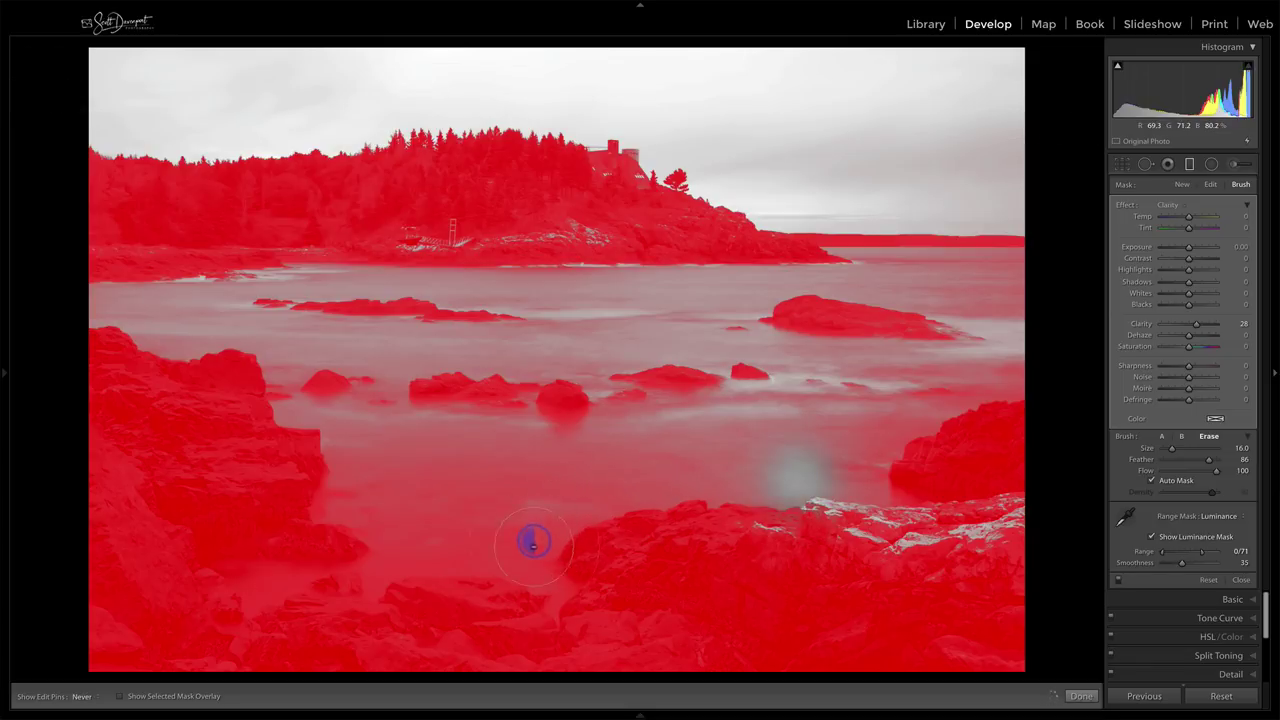
key("h")
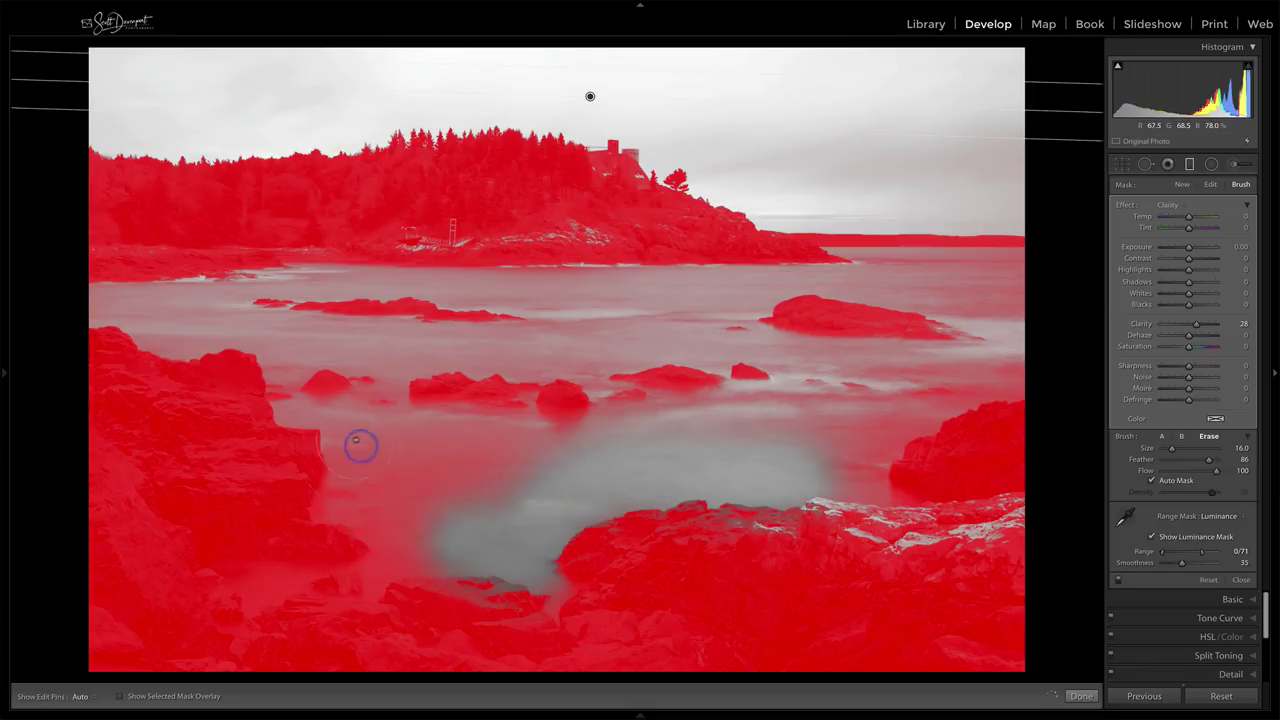
mouse_move(377, 471)
left_mouse_down()
mouse_move(533, 474)
mouse_move(454, 443)
mouse_move(357, 437)
left_mouse_up()
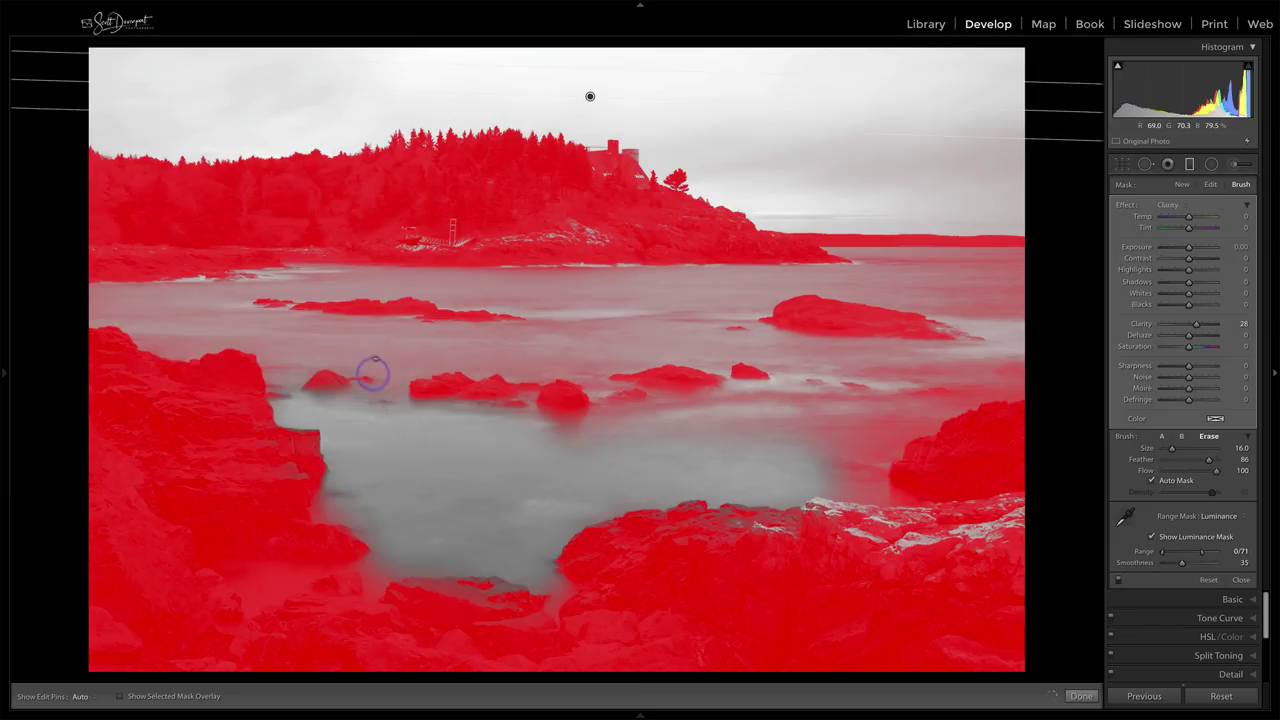
key("h")
mouse_move(137, 302)
left_mouse_down()
mouse_move(350, 341)
mouse_move(638, 338)
left_mouse_up()
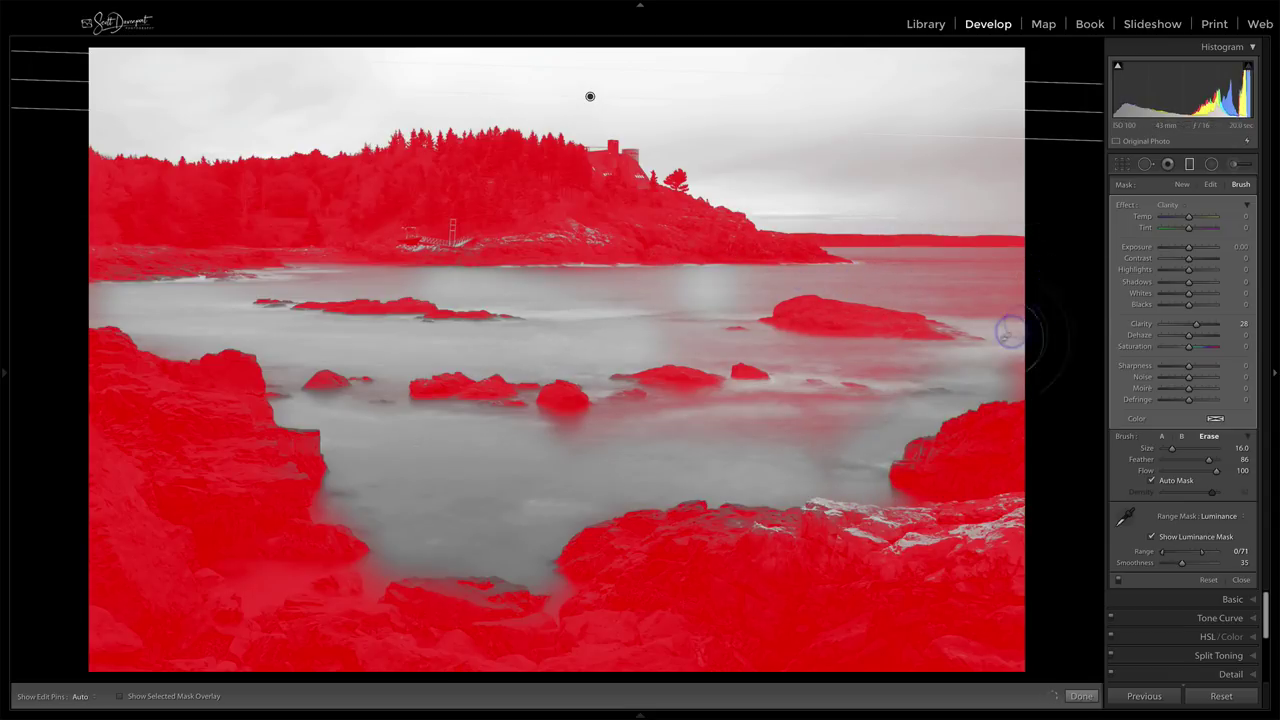
mouse_move(780, 350)
left_mouse_down()
mouse_move(911, 375)
mouse_move(873, 411)
mouse_move(706, 443)
left_mouse_up()
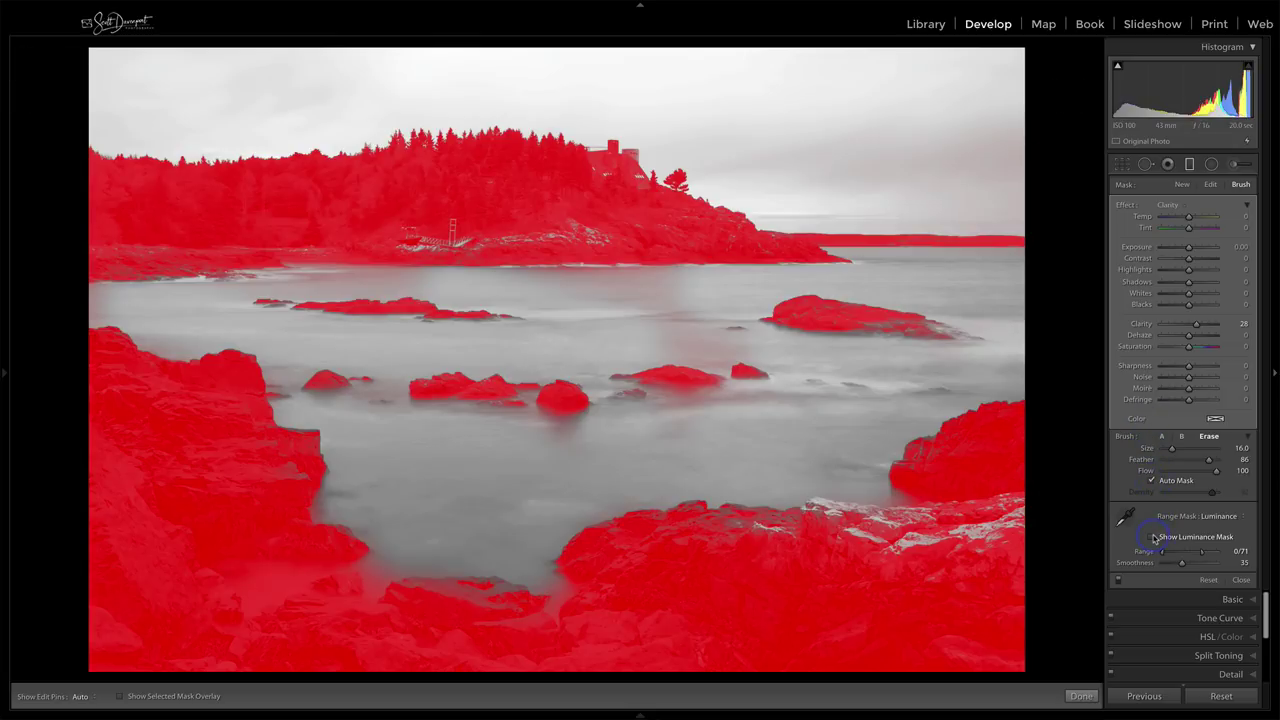
- Hide the luminance mask and set the filter's Clarity to 16
left_click(1154, 537)
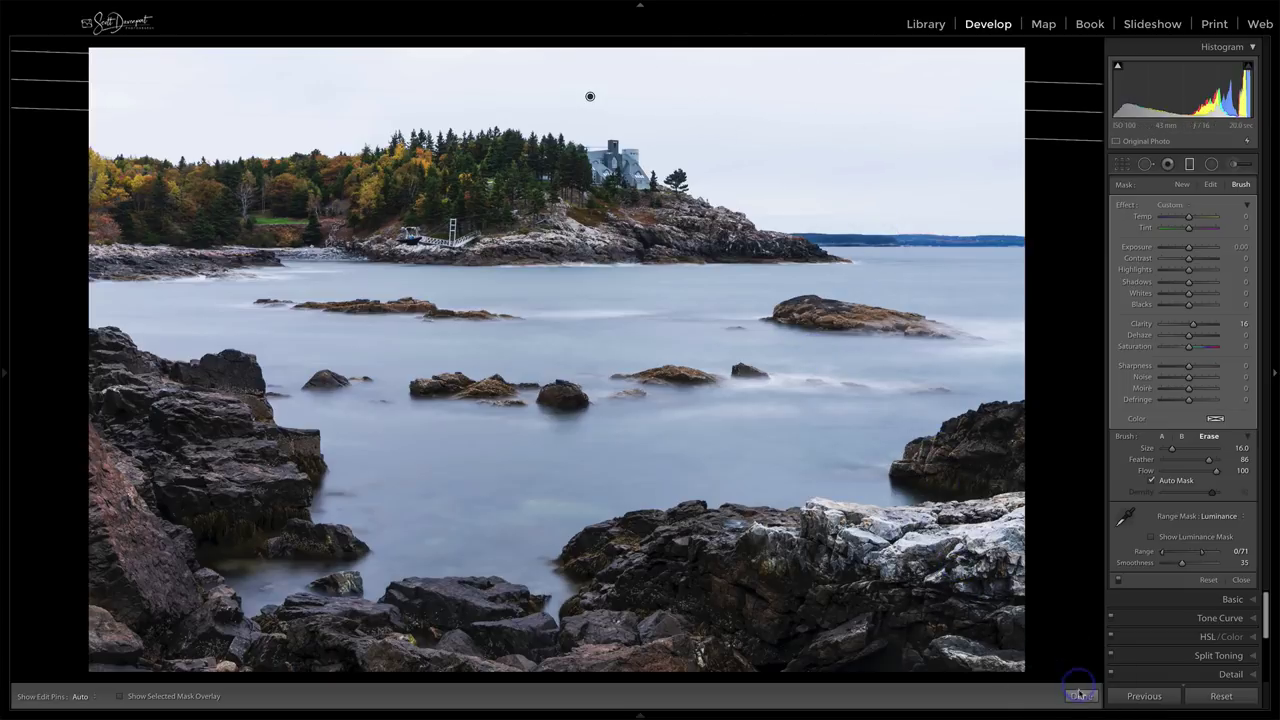
- Add a second graduated filter covering the foreground rocks and water, and reset its Clarity to 0
left_click(1182, 186)
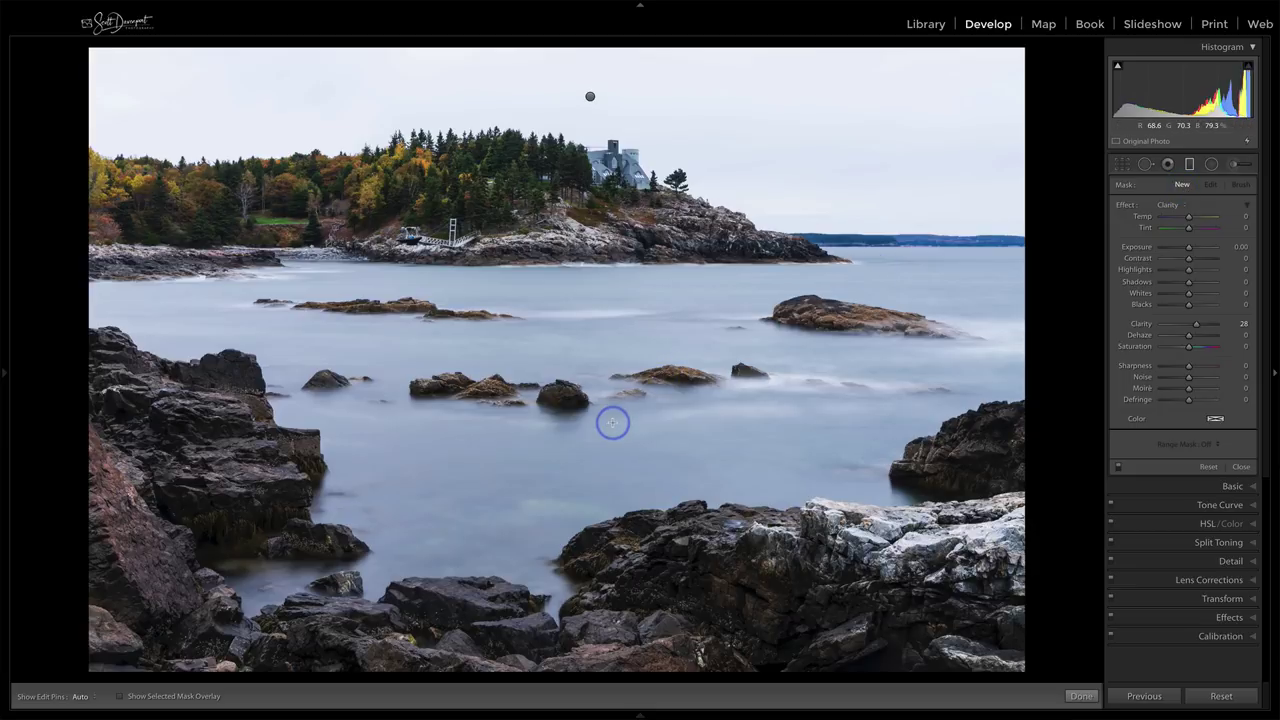
left_click_drag(624, 352, 617, 331)
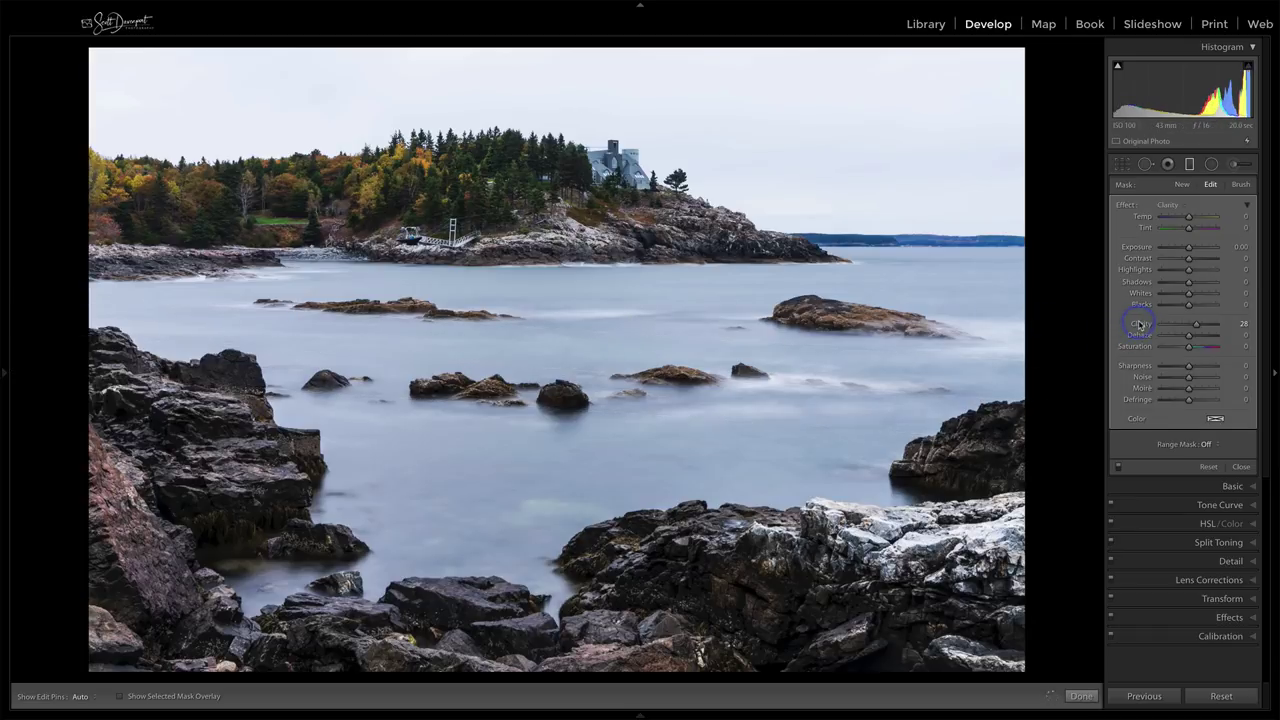
left_click(1205, 444)
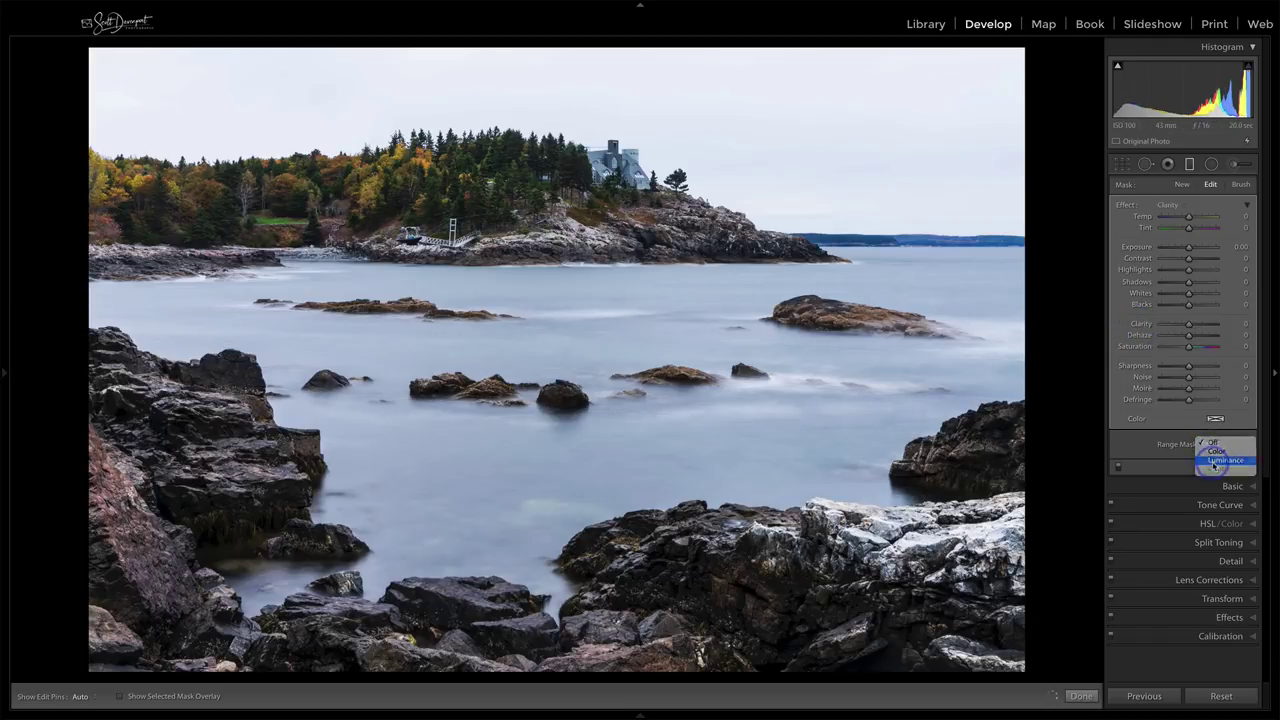
left_click(1212, 467)
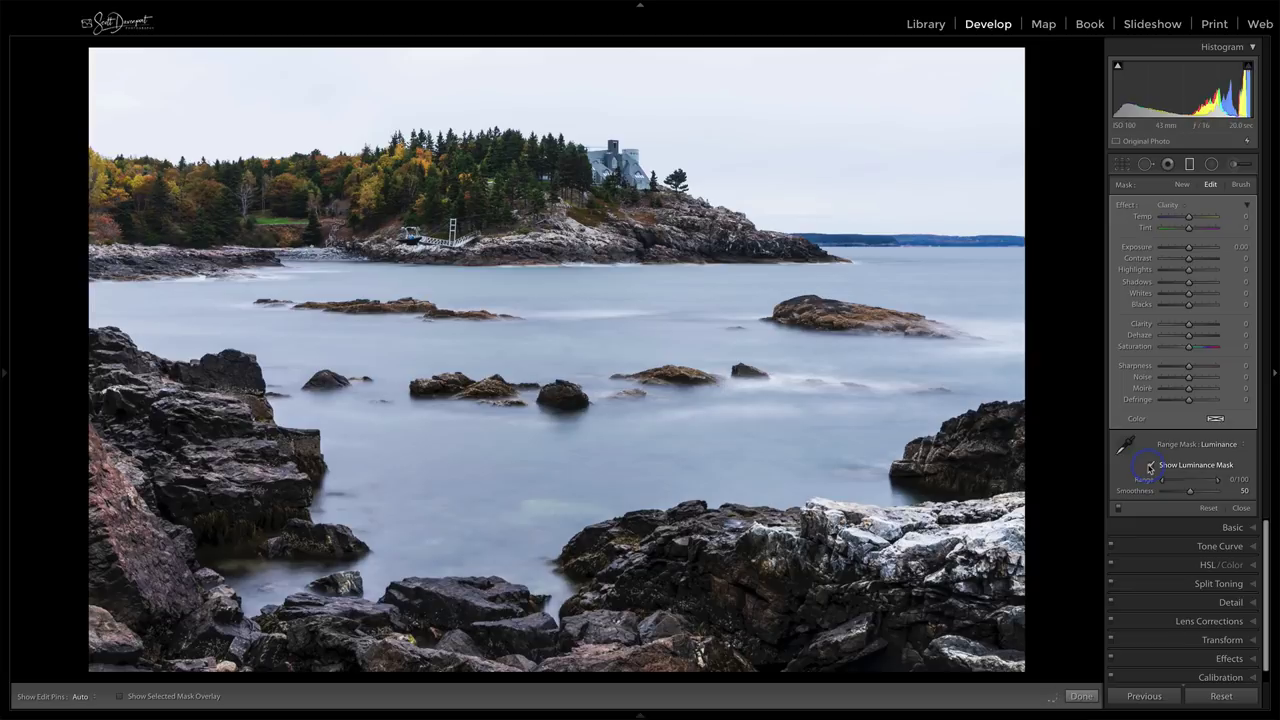
left_click(1149, 467)
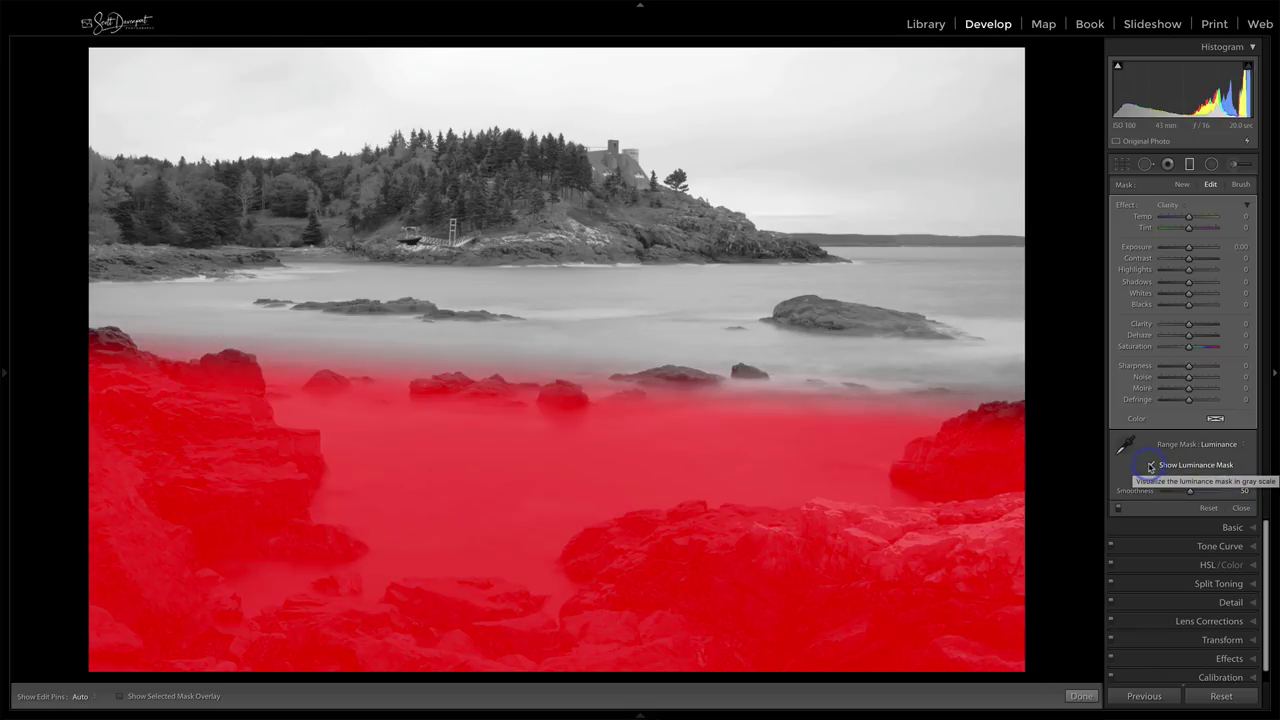
mouse_move(643, 429)
left_click_drag(615, 372, 622, 332)
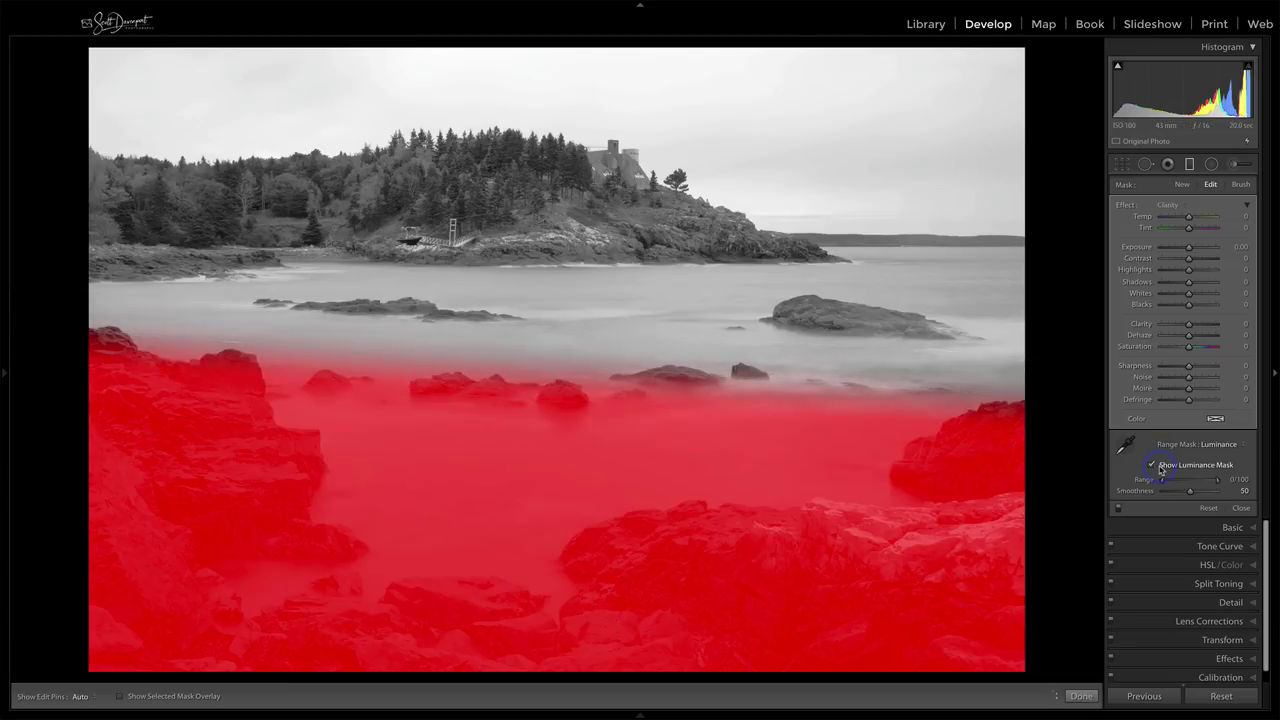
left_click(1216, 444)
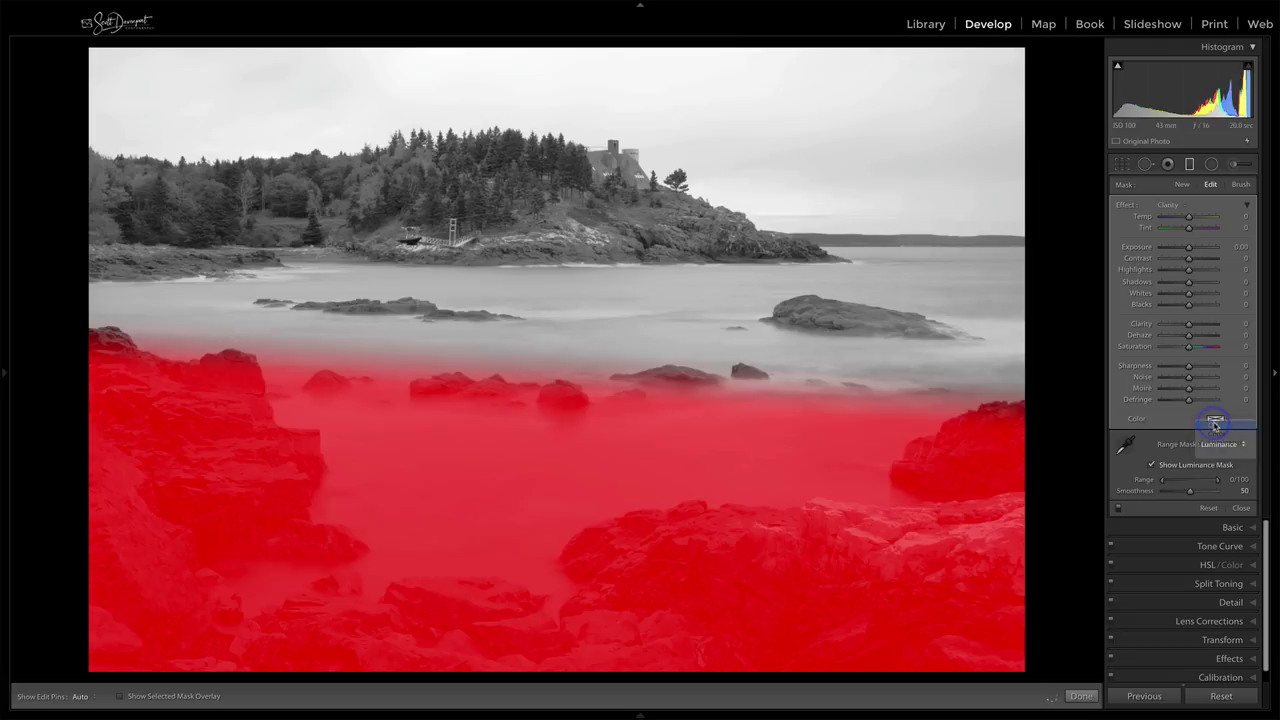
left_click(1214, 423)
- Show the mask overlay and erase the foreground filter from the water beside the right-hand rocks, using an Auto Mask Erase brush, size 9, feather 41
left_click(1240, 184)
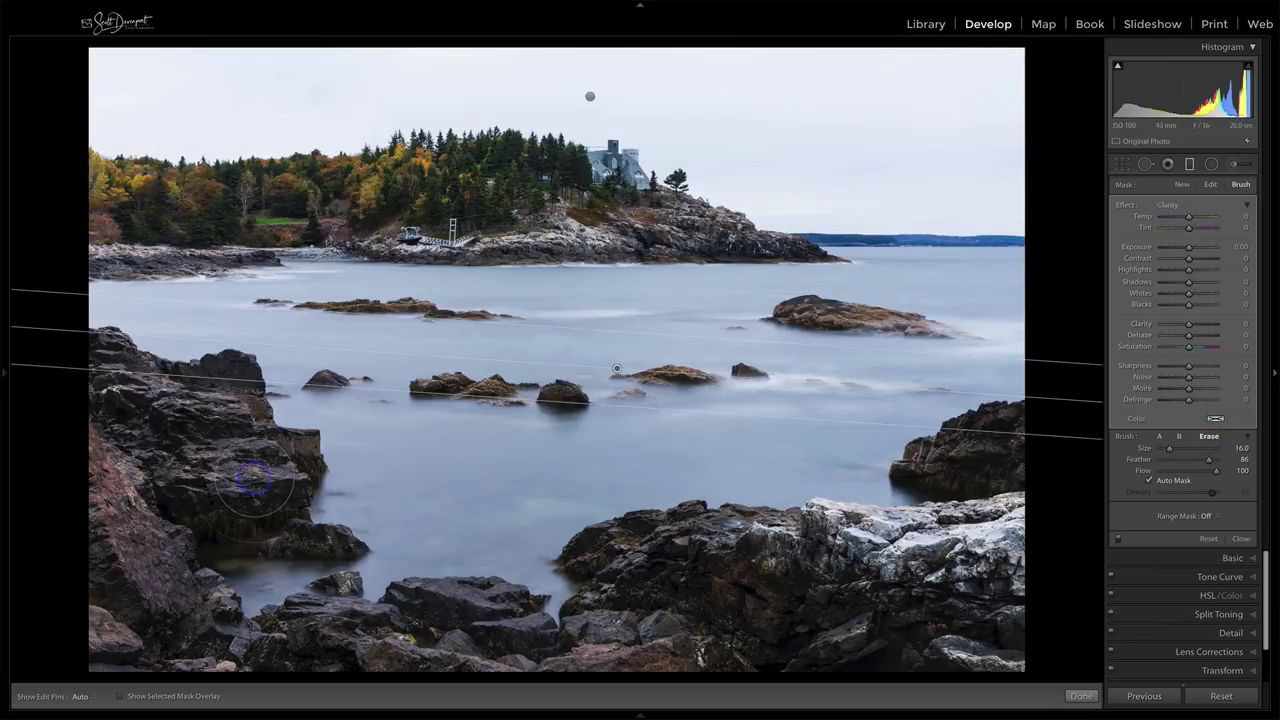
left_click(120, 697)
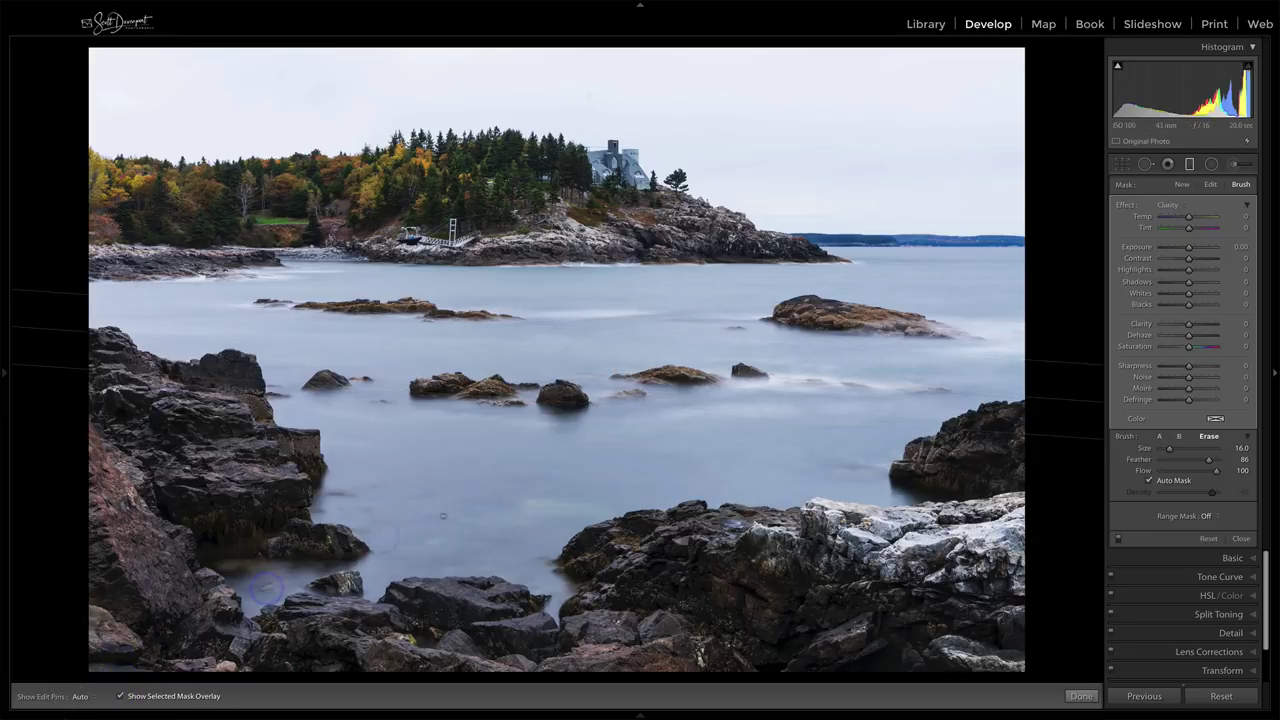
key("o")
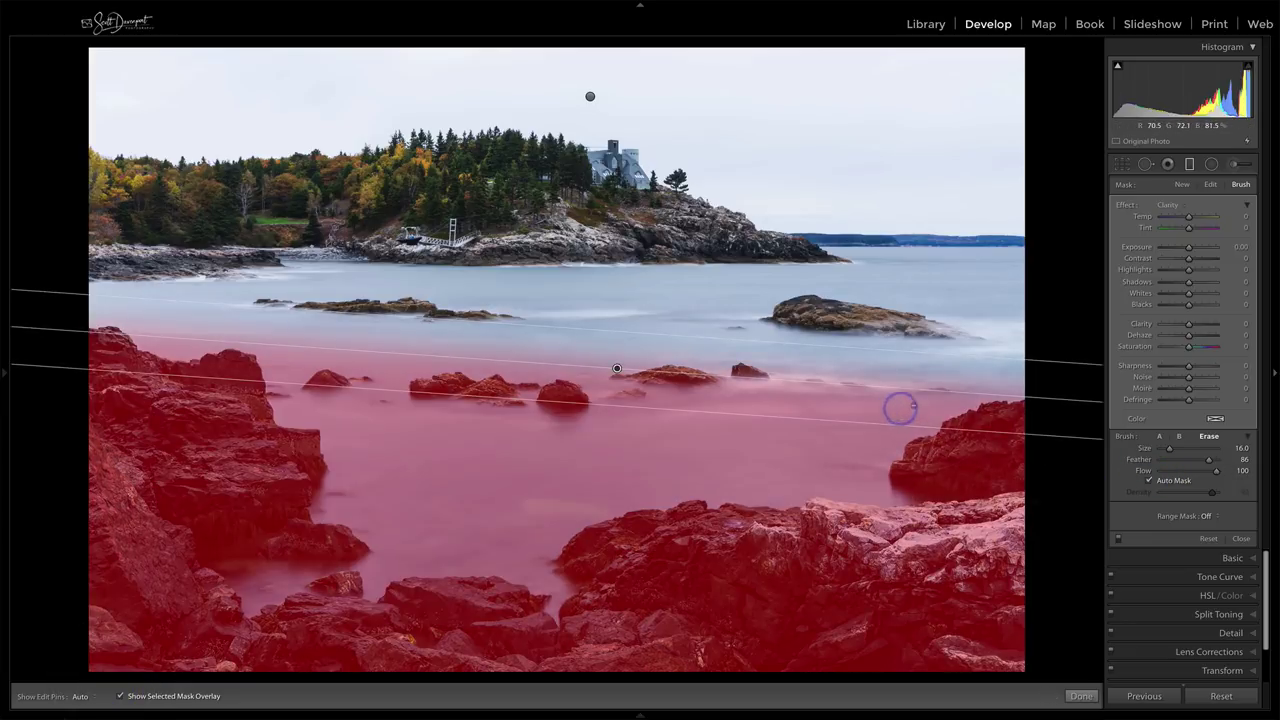
key("h")
mouse_move(966, 398)
left_mouse_down()
mouse_move(887, 421)
mouse_move(869, 452)
mouse_move(857, 480)
left_mouse_up()
mouse_move(642, 483)
left_mouse_down()
mouse_move(576, 498)
mouse_move(532, 532)
mouse_move(528, 563)
mouse_move(552, 588)
mouse_move(469, 553)
mouse_move(490, 553)
mouse_move(377, 569)
mouse_move(429, 534)
left_mouse_up()
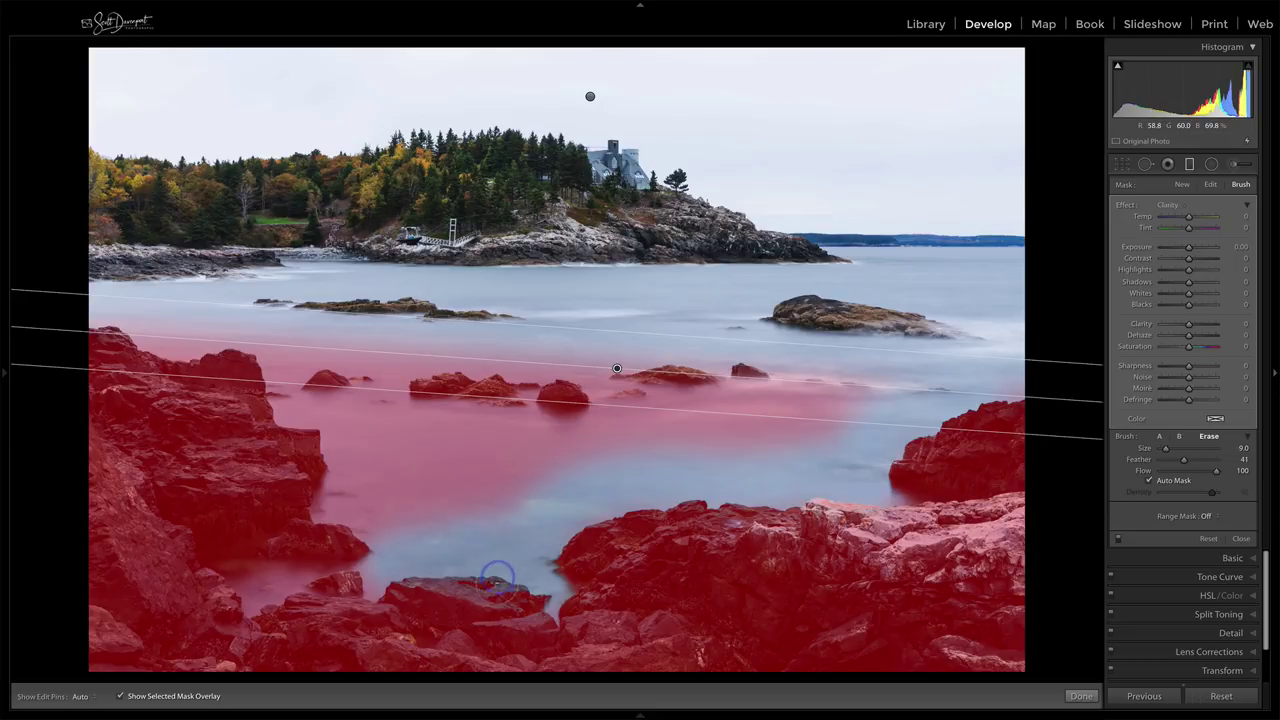
- Erase the filter mask from the water bordering the left-hand rocks with the size 9 Auto Mask Erase brush
key("alt")
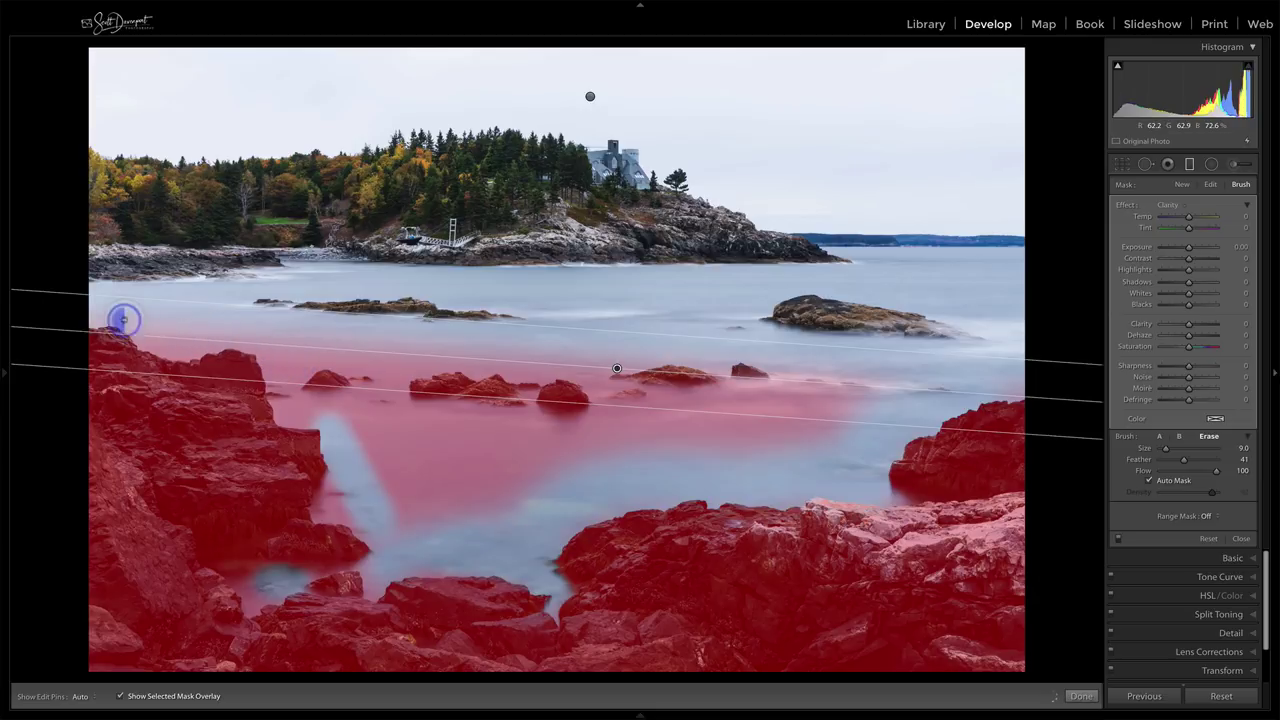
left_click_drag(289, 326, 291, 360)
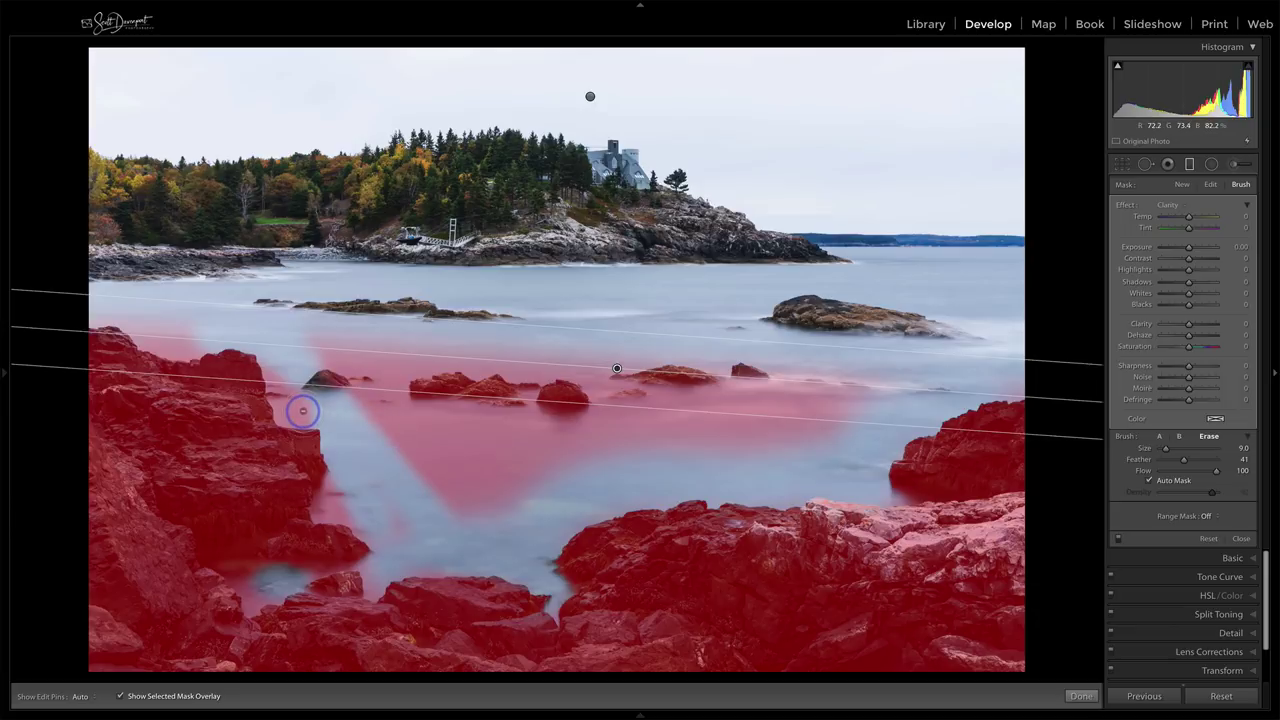
key("h")
key("h")
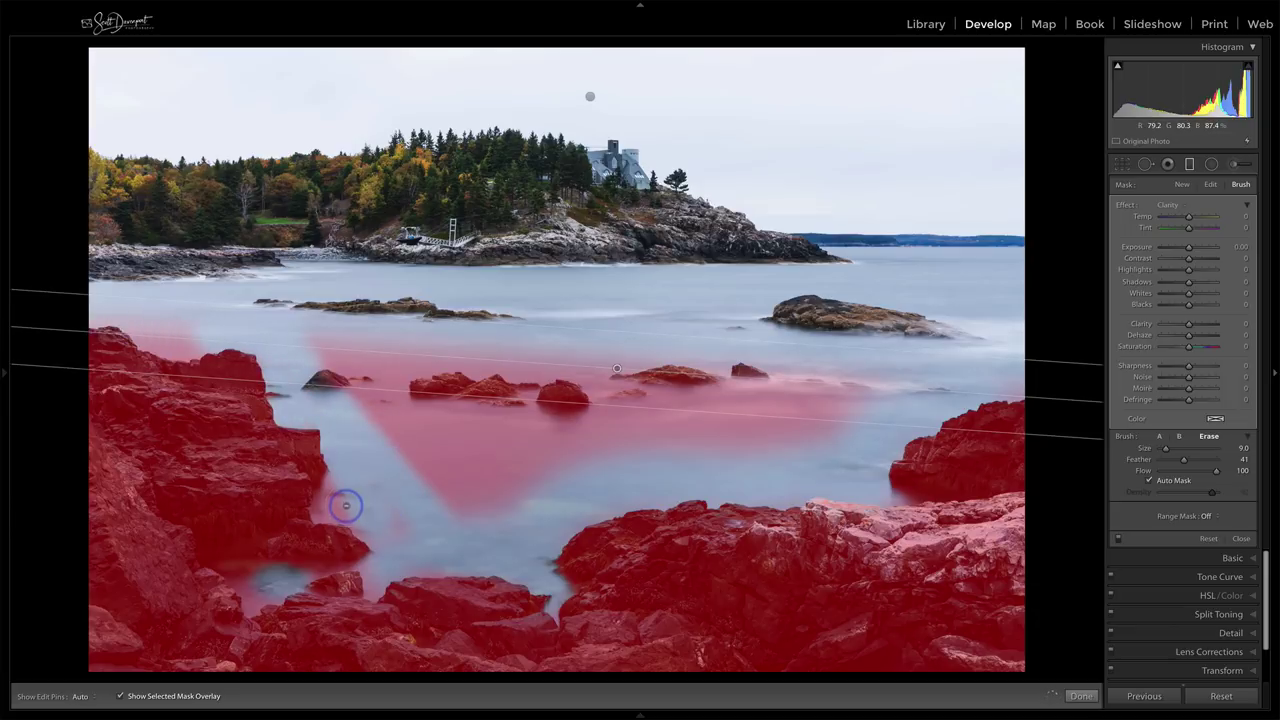
mouse_move(334, 508)
left_mouse_down()
mouse_move(345, 480)
mouse_move(259, 596)
mouse_move(242, 573)
mouse_move(305, 576)
left_mouse_up()
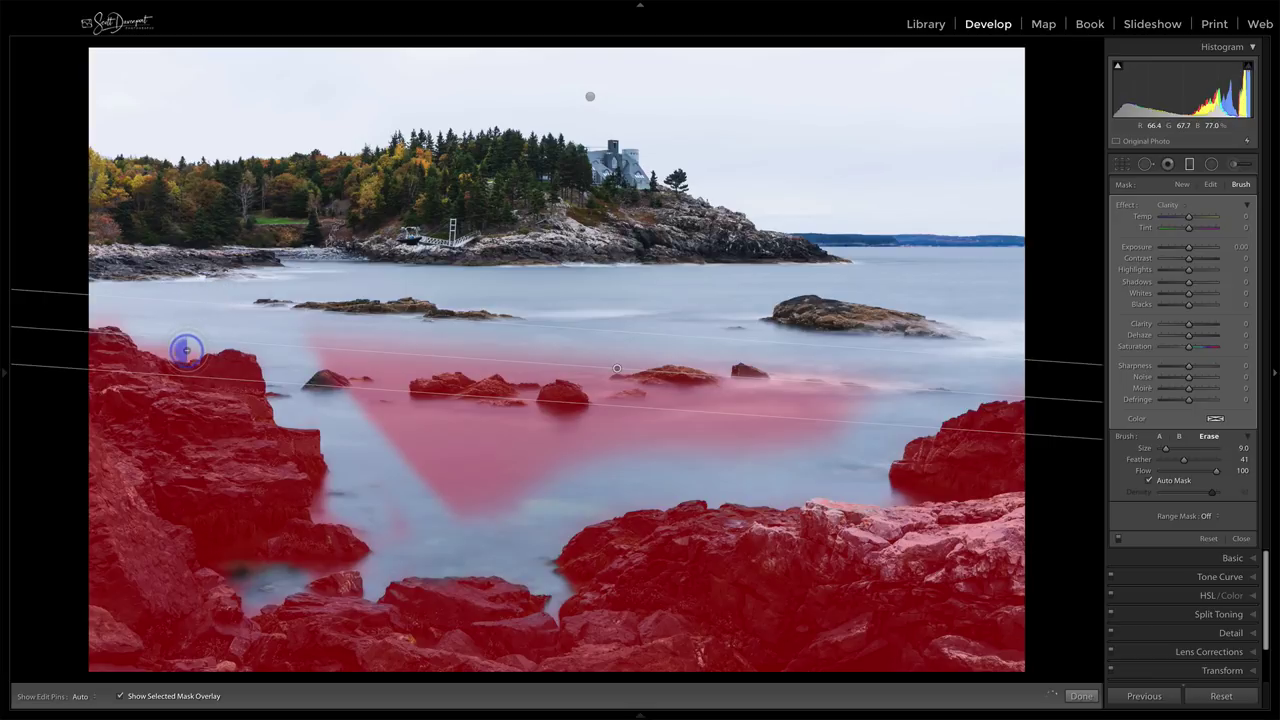
mouse_move(297, 371)
left_mouse_down()
mouse_move(333, 543)
mouse_move(374, 537)
left_mouse_up()
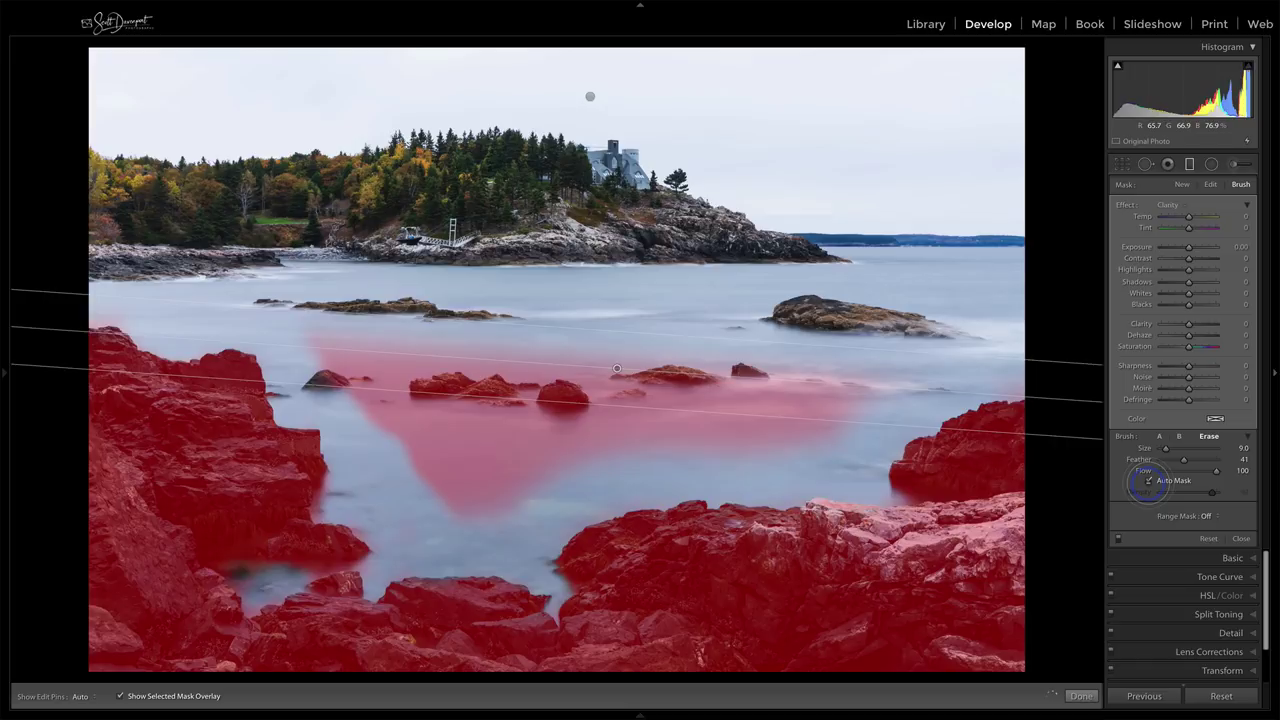
- Turn off Auto Mask and erase the remaining filter mask from the open sea and its small rocks with a size 17 to 18 brush
key("h")
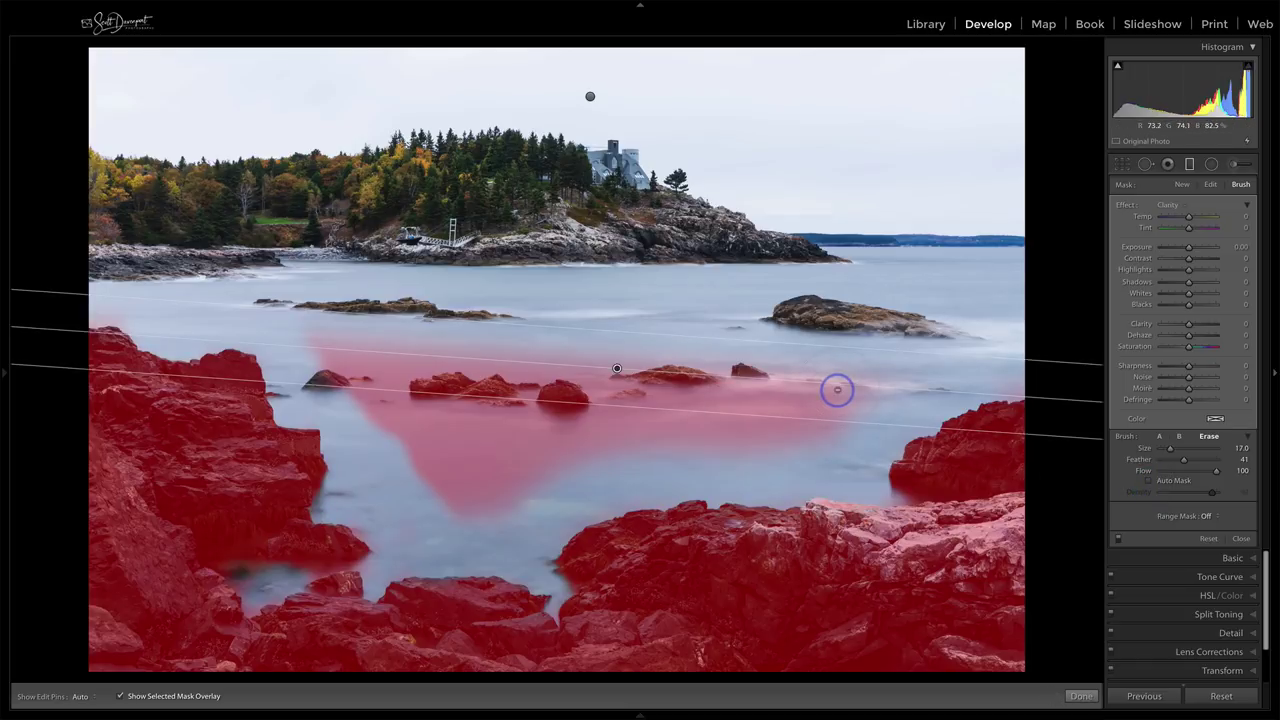
mouse_move(837, 390)
left_mouse_down()
mouse_move(817, 422)
mouse_move(759, 397)
mouse_move(670, 400)
mouse_move(501, 486)
mouse_move(462, 489)
mouse_move(533, 379)
mouse_move(476, 416)
mouse_move(314, 354)
left_mouse_up()
key("h")
key("h")
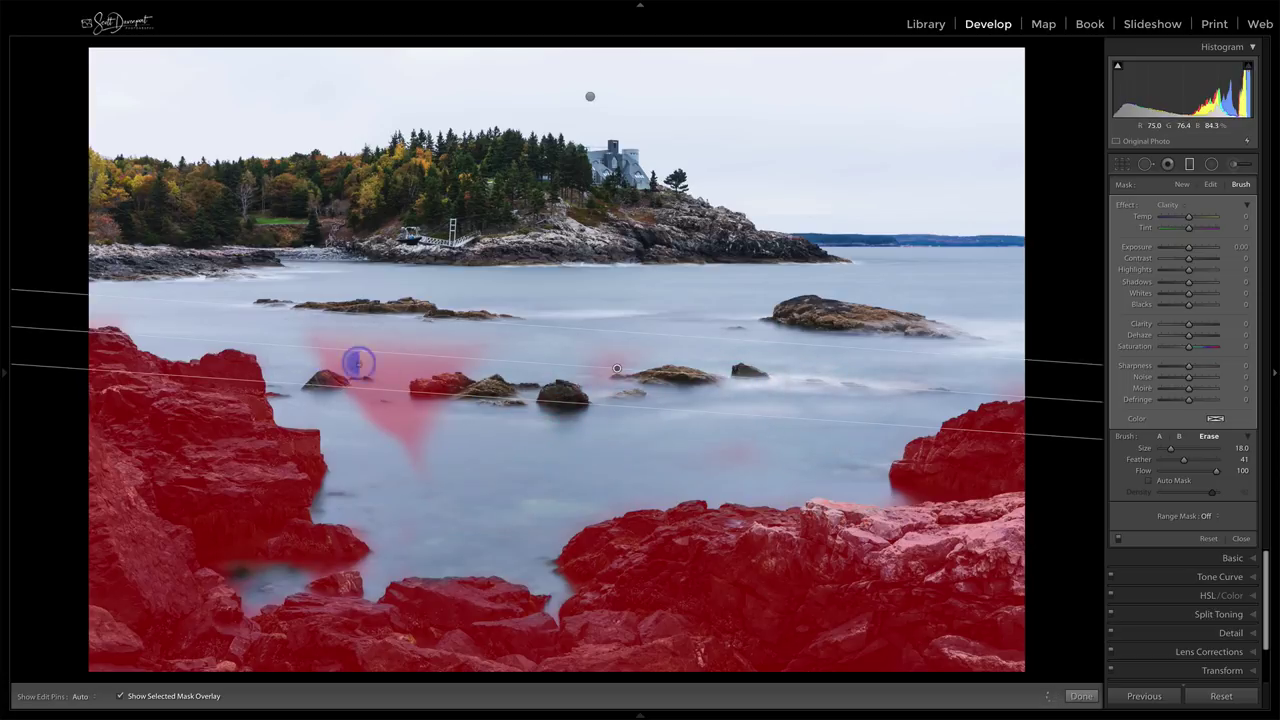
key("h")
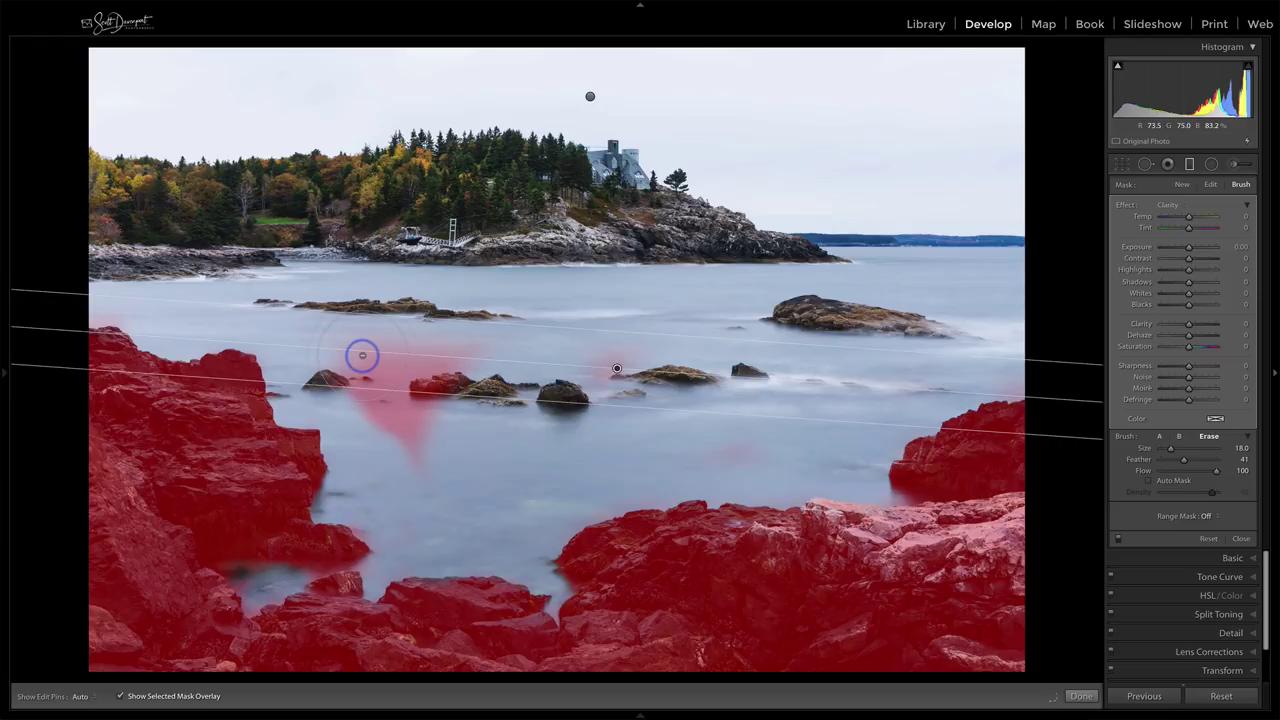
left_click(360, 354)
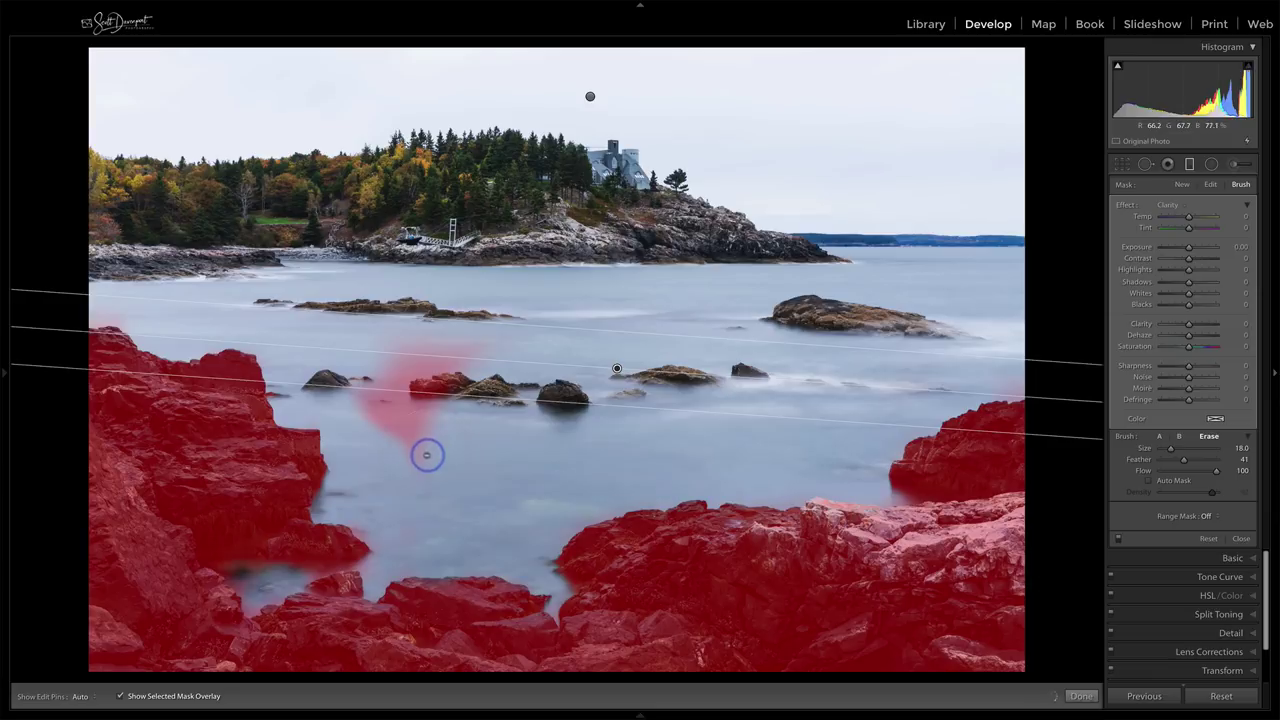
key("h")
mouse_move(371, 391)
left_mouse_down()
mouse_move(414, 366)
mouse_move(414, 377)
mouse_move(408, 360)
left_mouse_up()
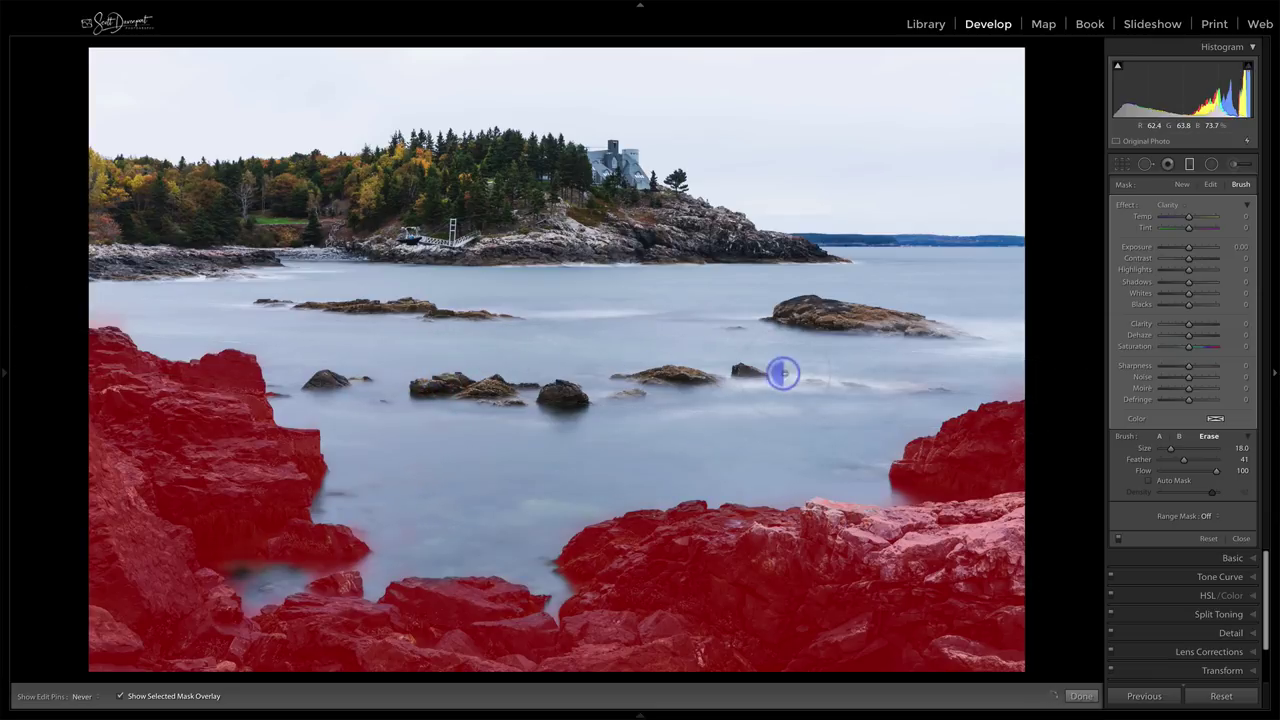
- Hide the mask overlay and set the foreground rock filter's Temp to 7
key("h")
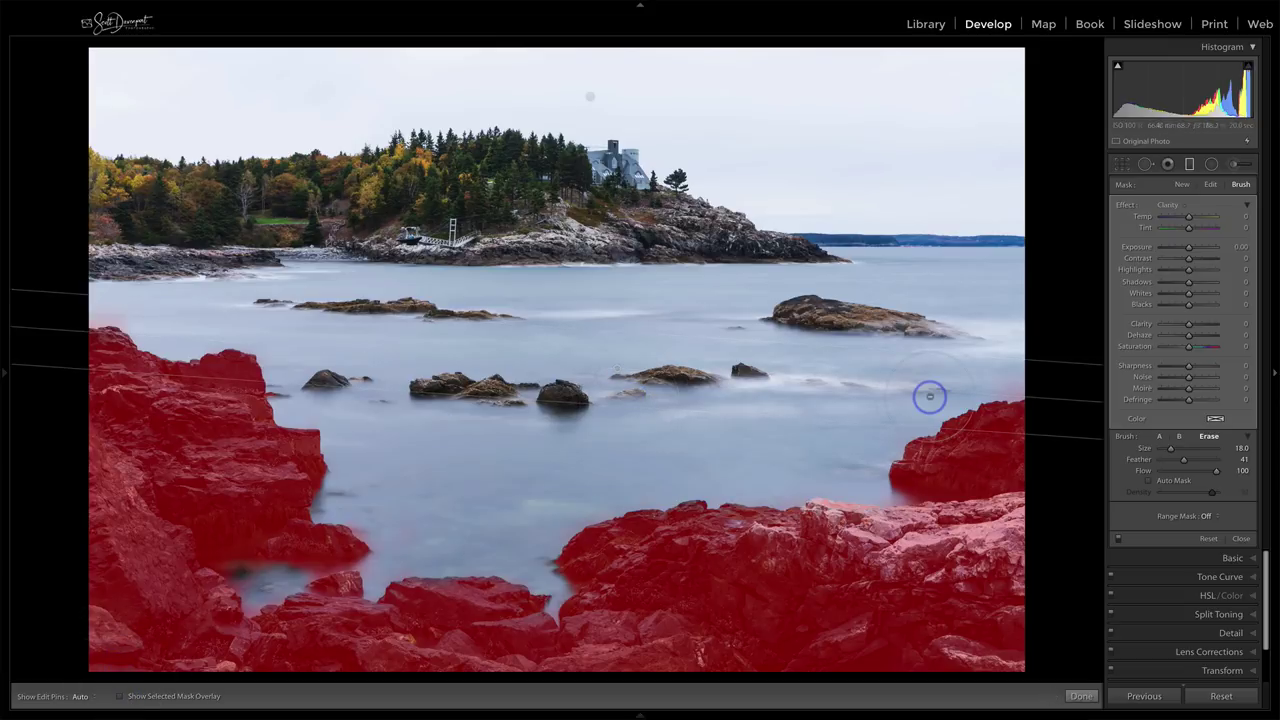
key("o")
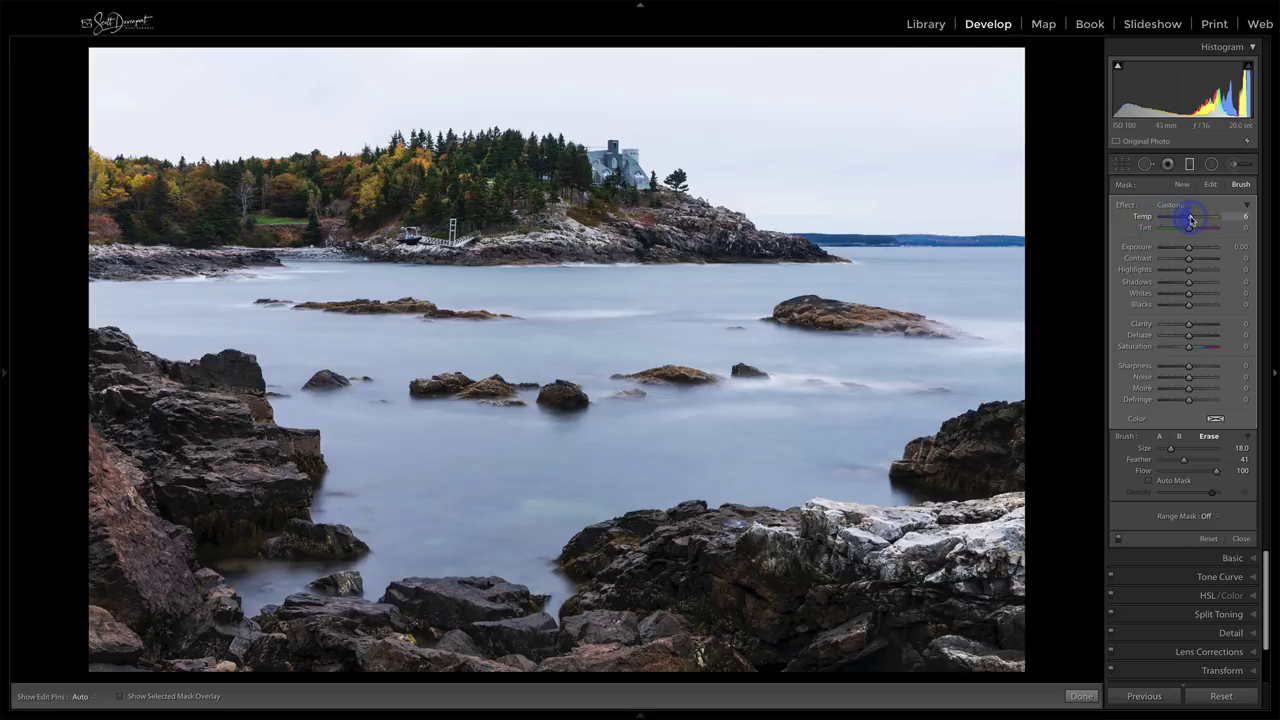
left_click_drag(1191, 219, 1193, 219)
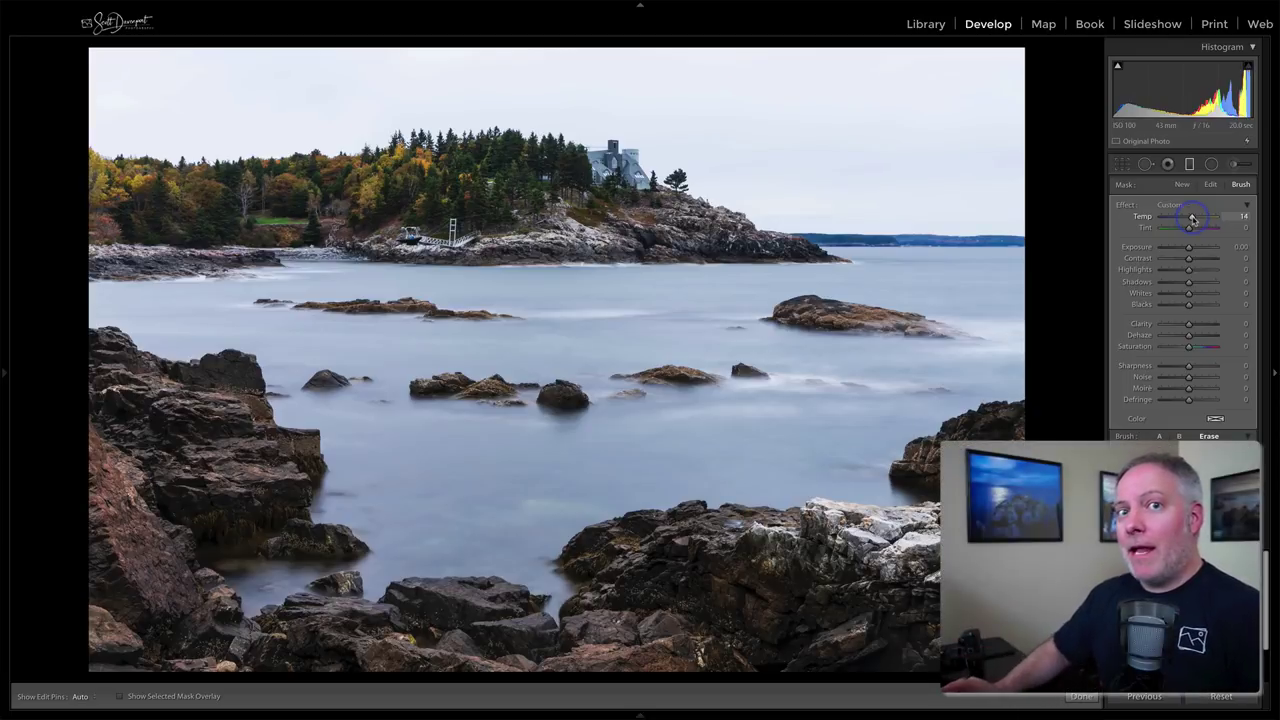
double_click(1145, 218)
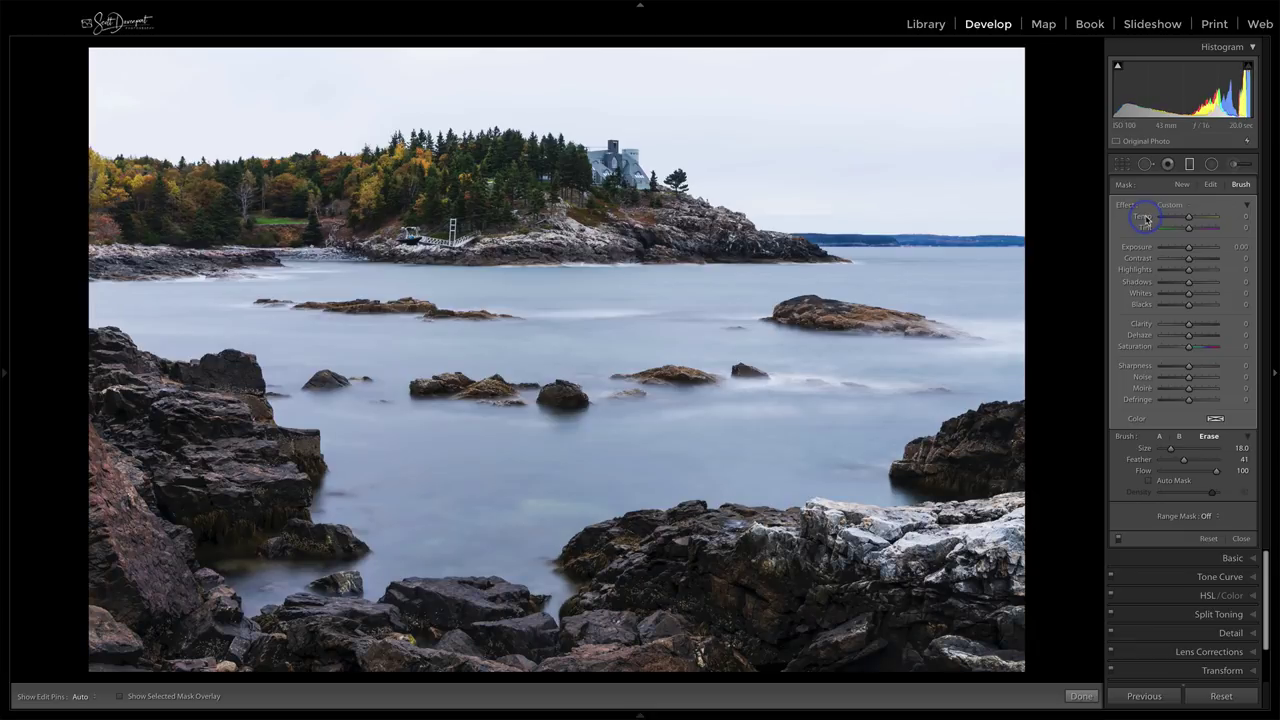
key("ctrl+z")
left_click_drag(1191, 219, 1190, 219)
mouse_move(590, 96)
left_mouse_down()
mouse_move(245, 86)
mouse_move(232, 105)
mouse_move(697, 88)
mouse_move(814, 125)
mouse_move(391, 102)
mouse_move(536, 96)
mouse_move(933, 165)
mouse_move(1054, 256)
left_mouse_up()
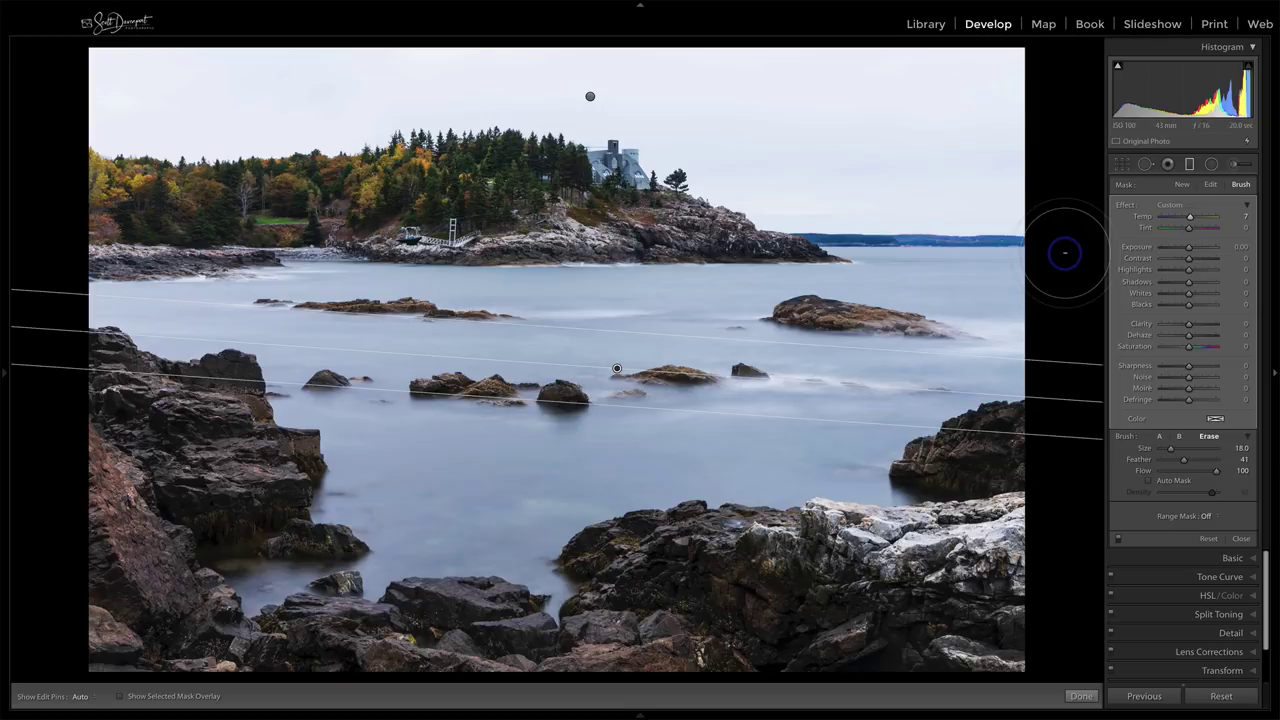
- Add a third graduated filter over the sky and wooded headland, limited by a Luminance range mask of 59/100 with the mask displayed
left_click(1184, 186)
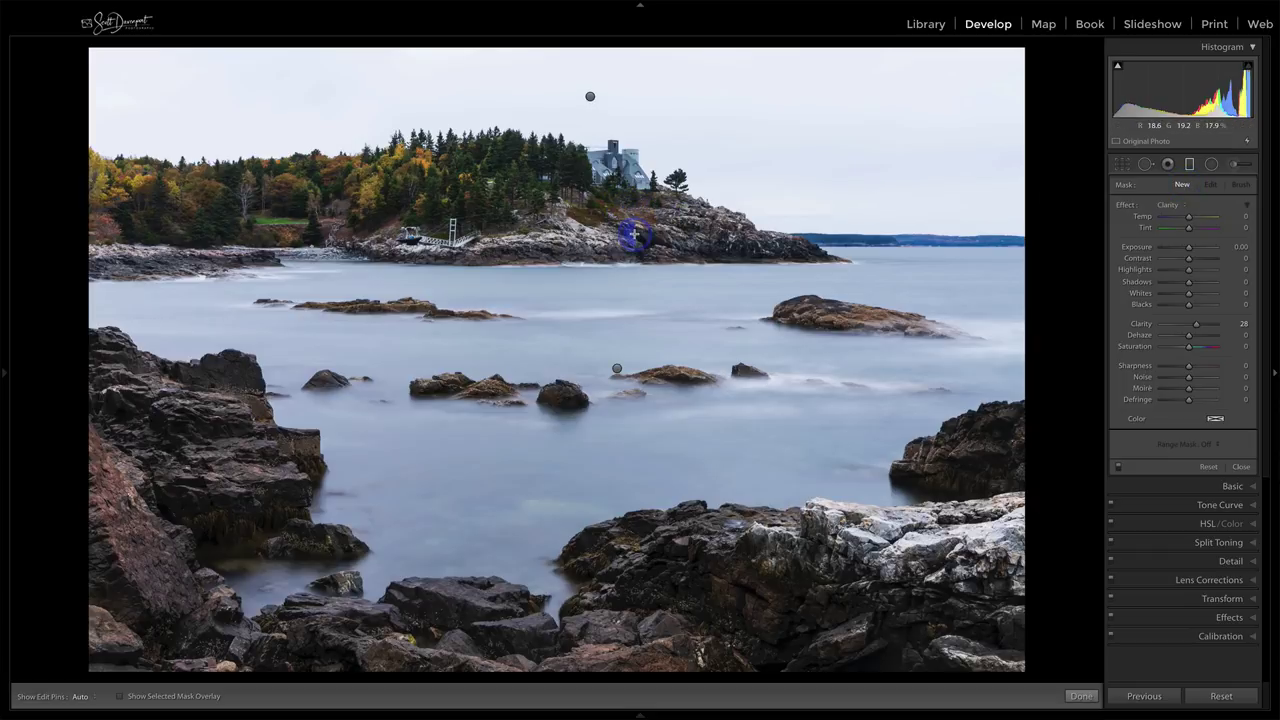
mouse_move(636, 196)
left_mouse_down()
mouse_move(634, 247)
mouse_move(638, 219)
left_mouse_up()
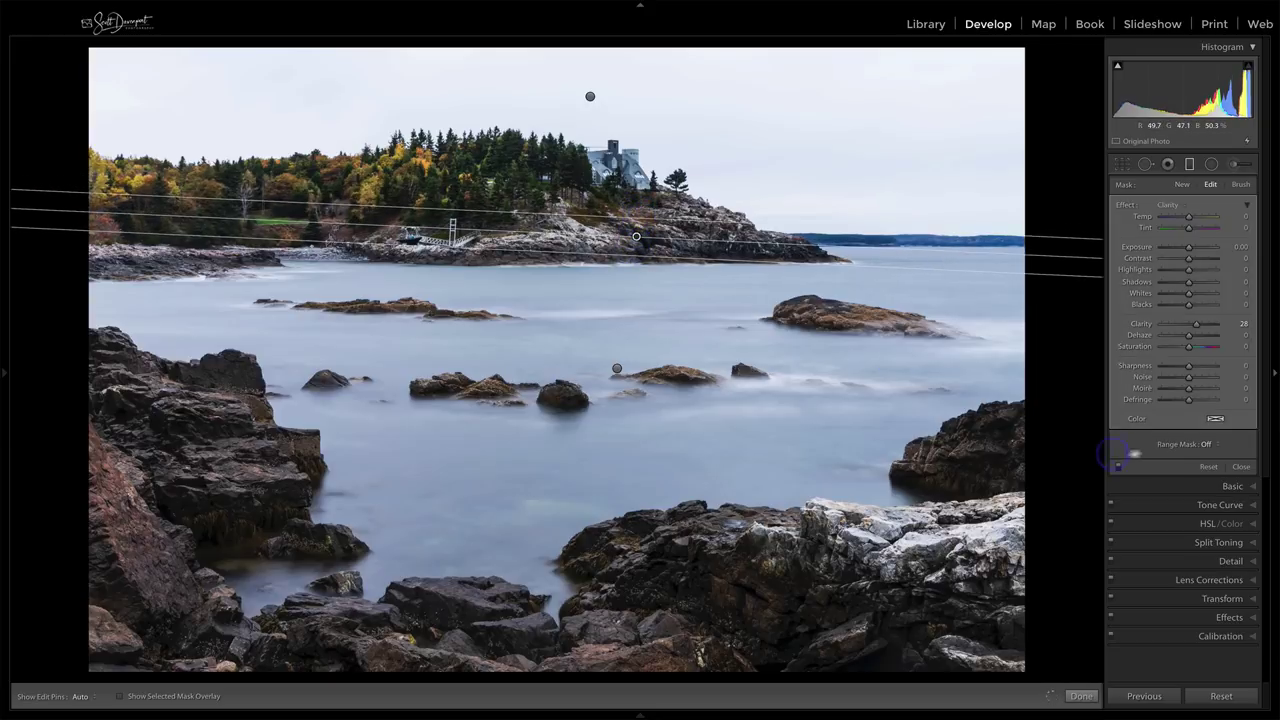
left_click(1206, 444)
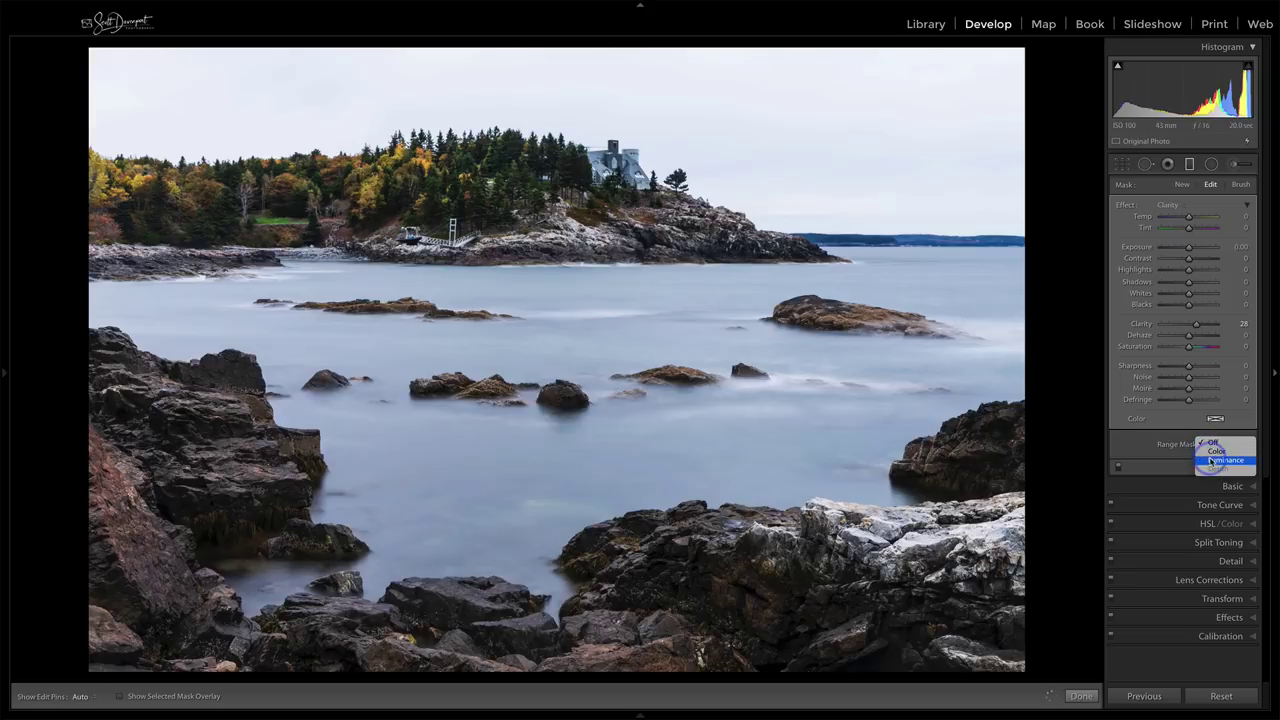
left_click(1214, 460)
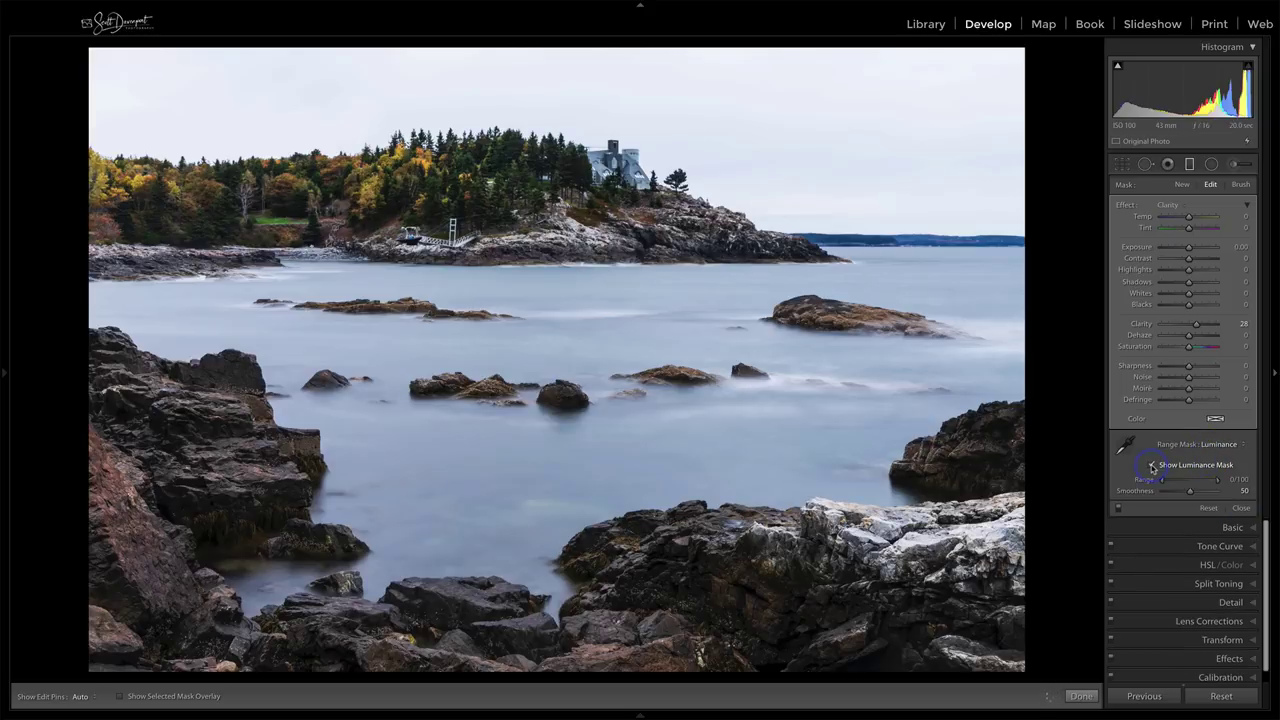
left_click(1153, 467)
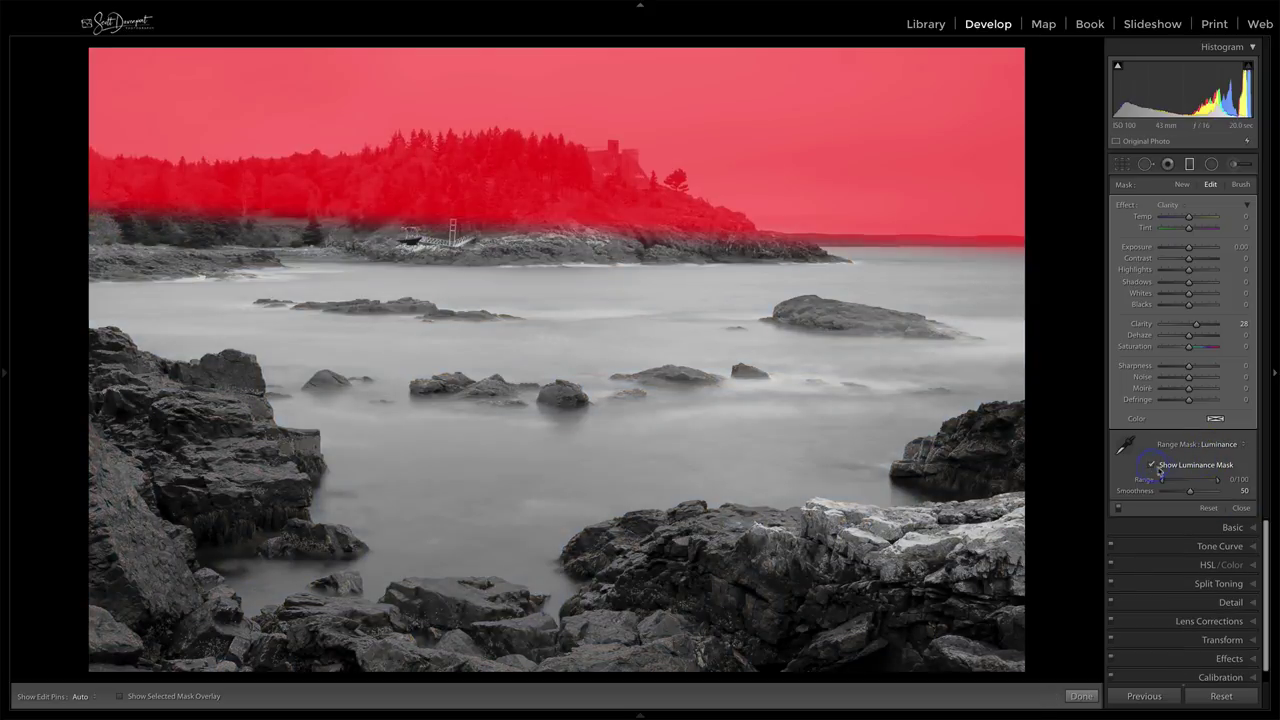
left_click_drag(1163, 483, 1192, 483)
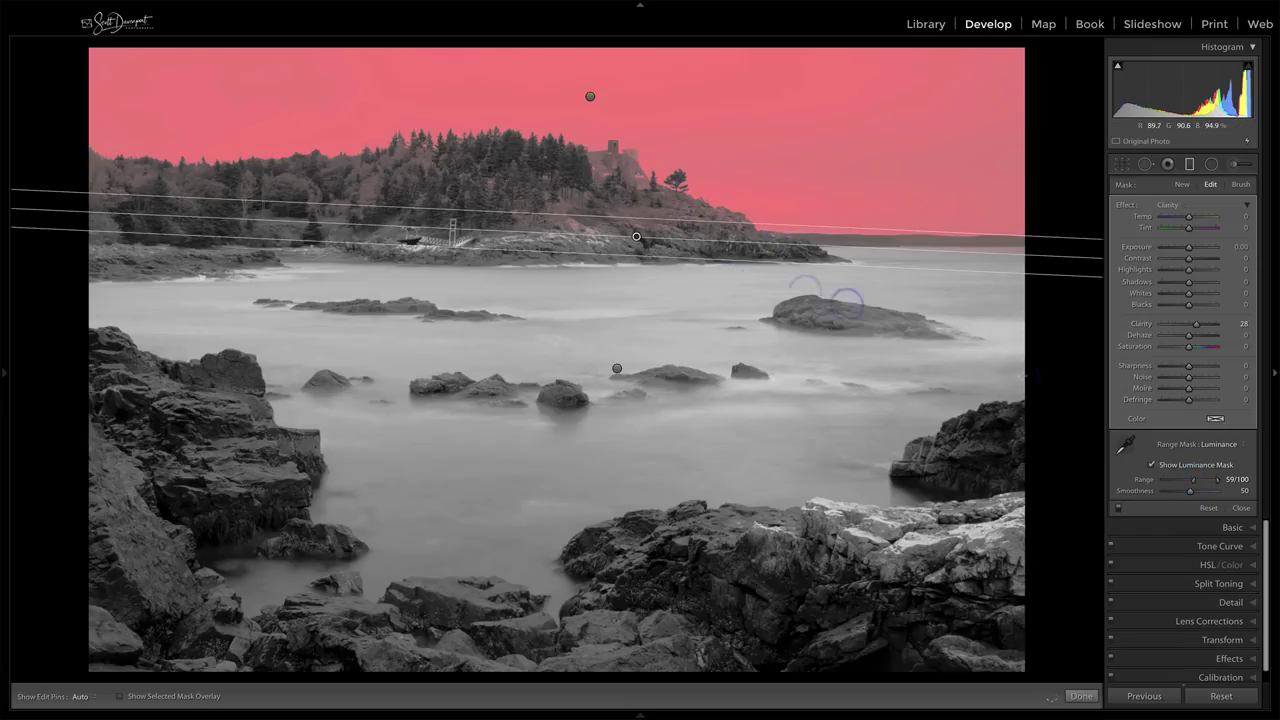
- Paint the new filter's mask onto the headland's shoreline rocks using Brush A at size 8 with Auto Mask on
left_click(1241, 185)
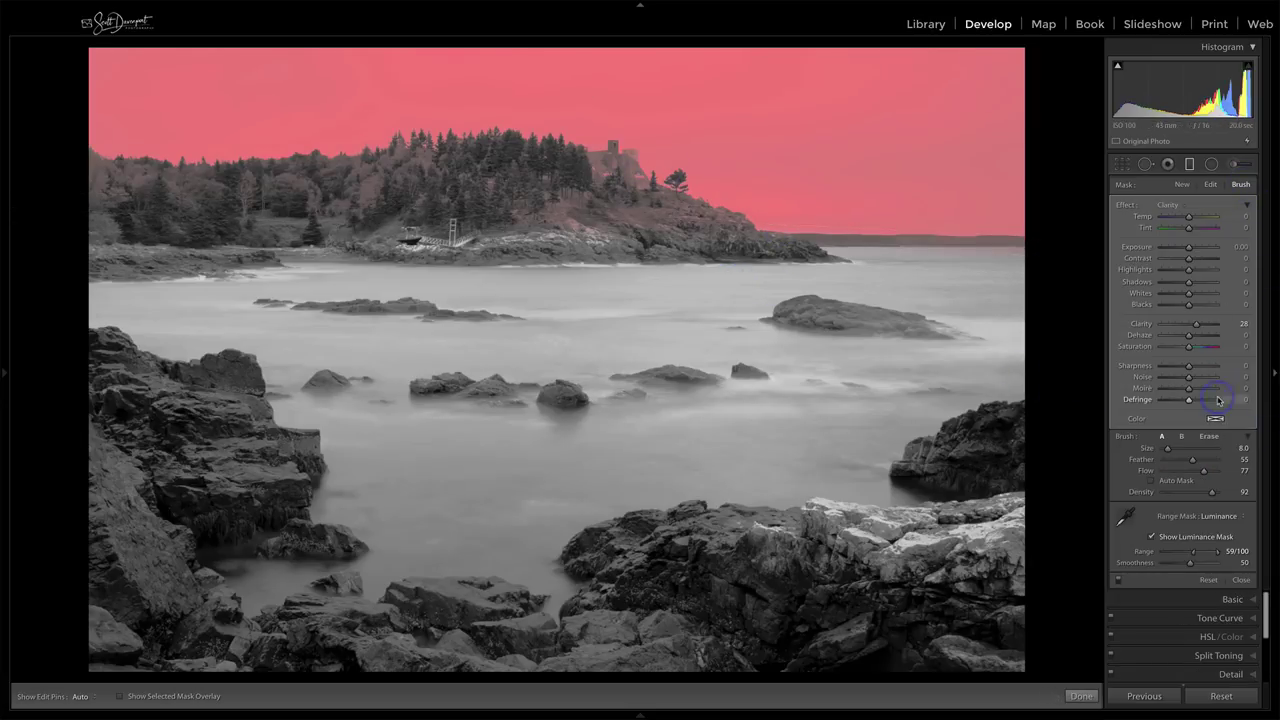
key("h")
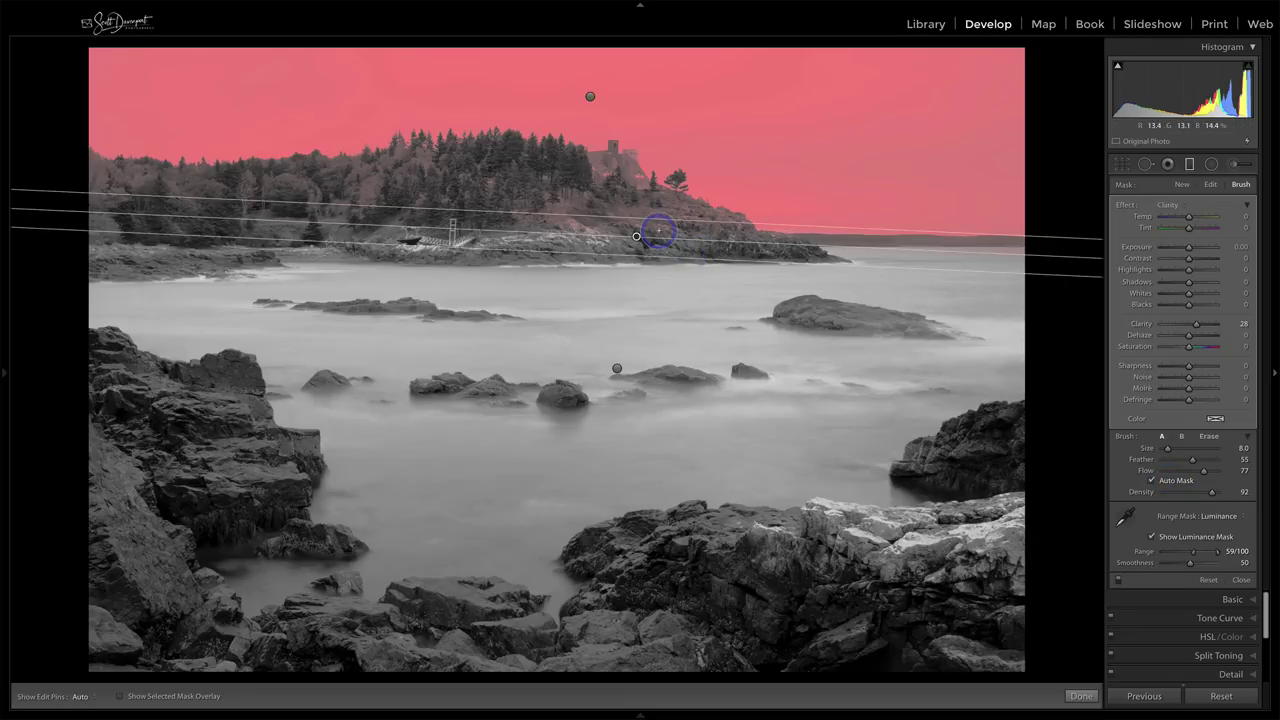
key("h")
key("h")
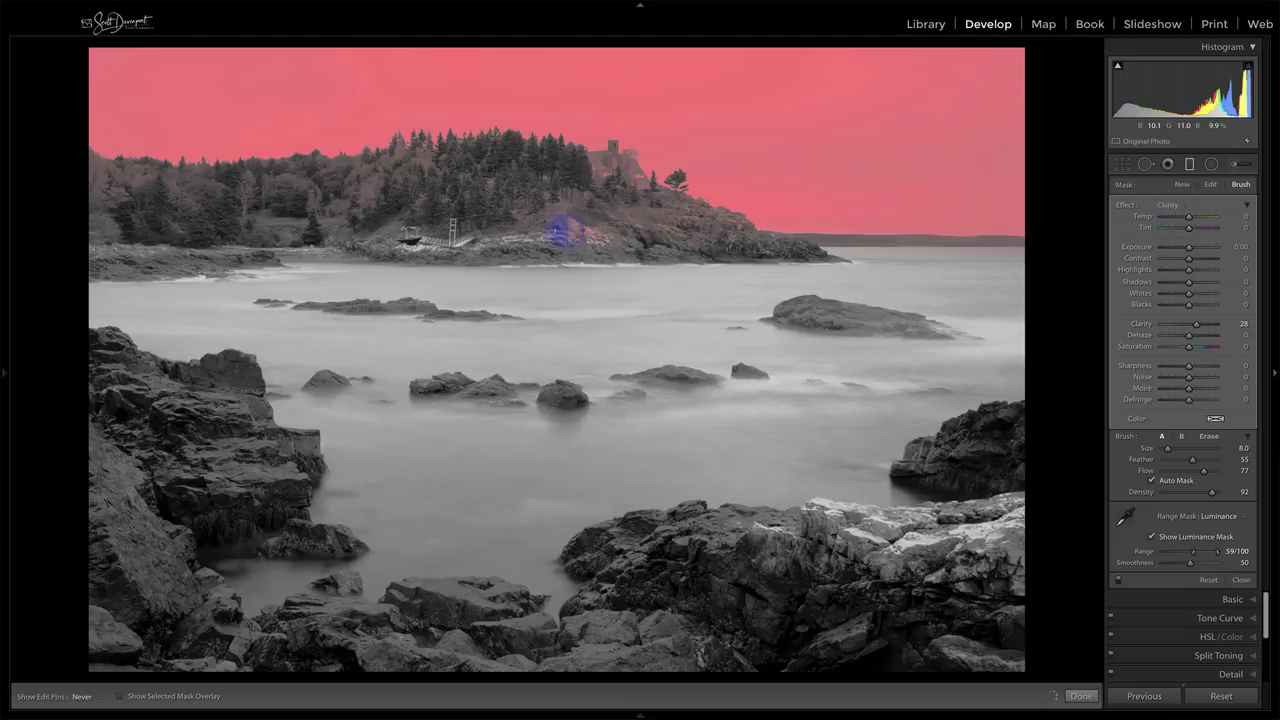
key("h")
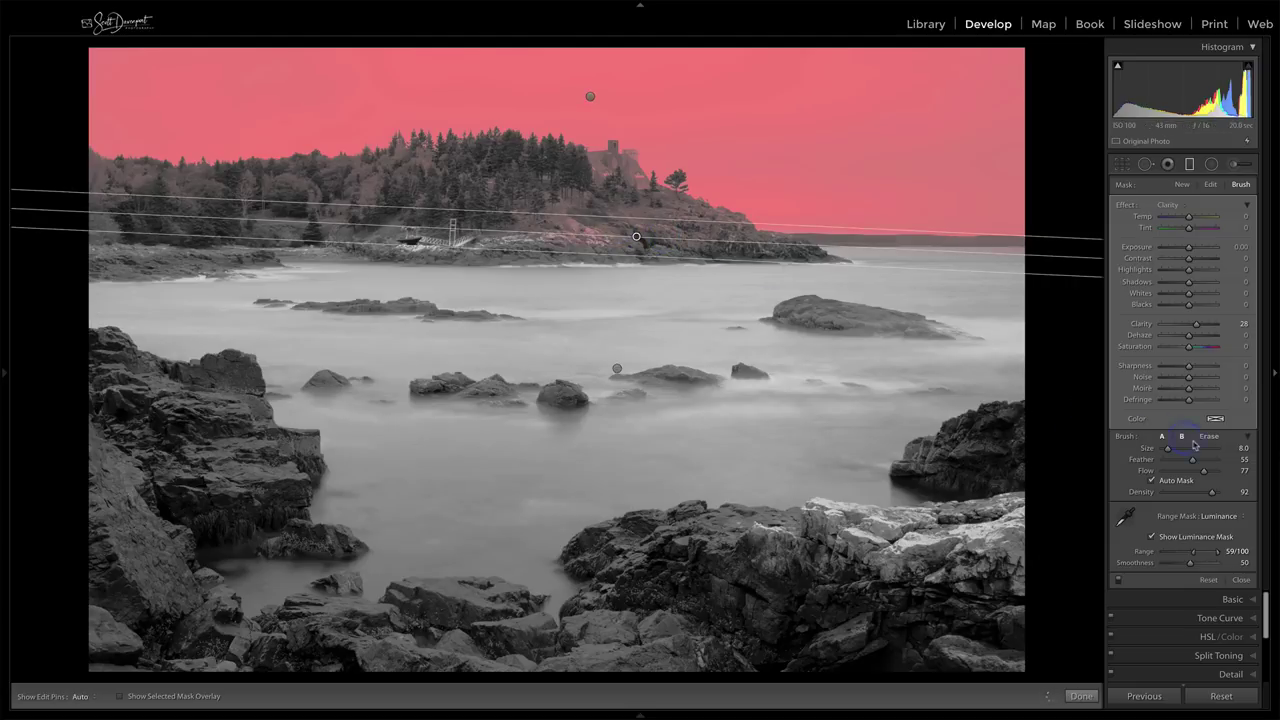
- Erase the graduated filter's mask from the headland and its trees with a size 10 Erase brush and Auto Mask on
left_click(1209, 436)
left_click(1151, 480)
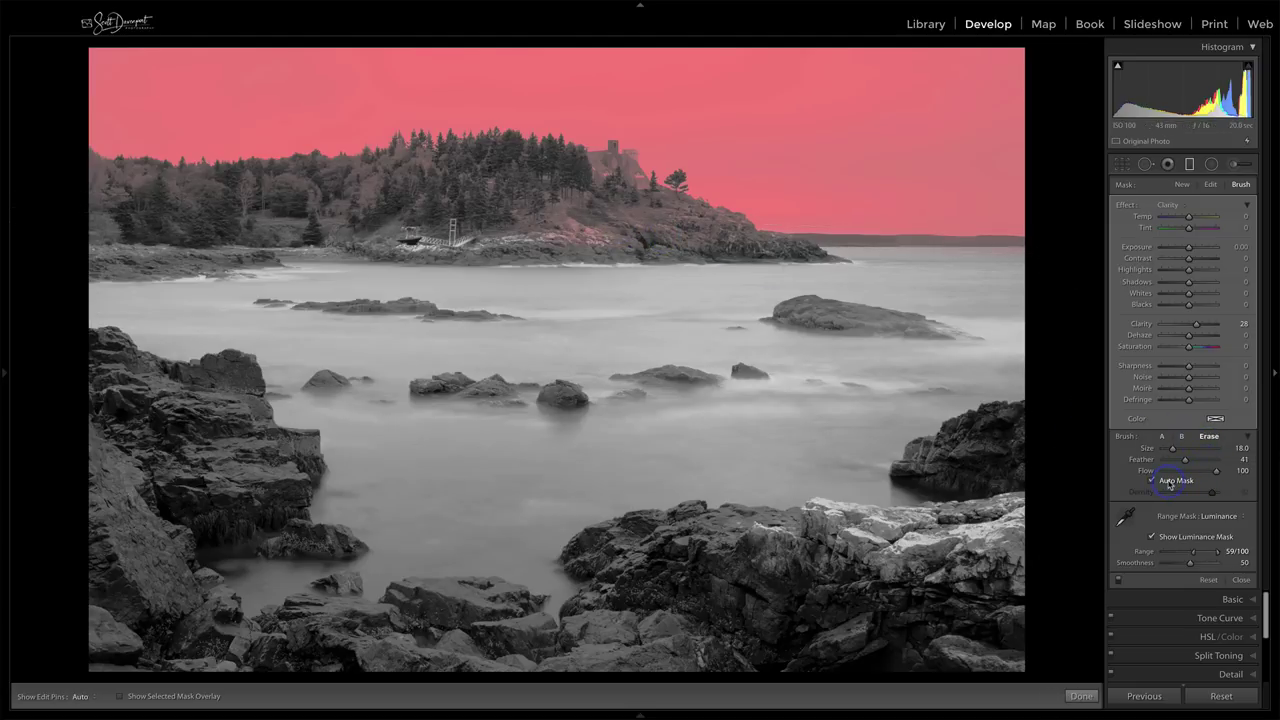
scroll(695, 227, "down", 4)
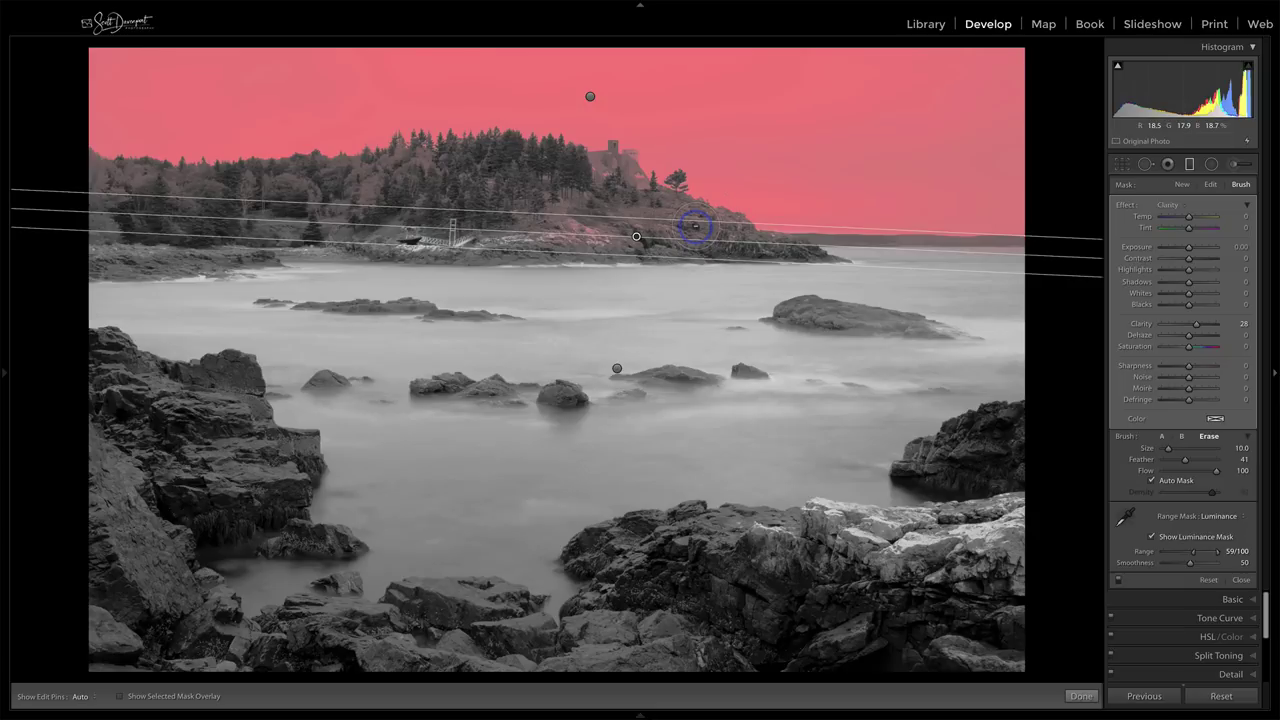
key("h")
mouse_move(605, 190)
left_mouse_down()
mouse_move(586, 229)
mouse_move(491, 186)
mouse_move(503, 229)
mouse_move(445, 175)
left_mouse_up()
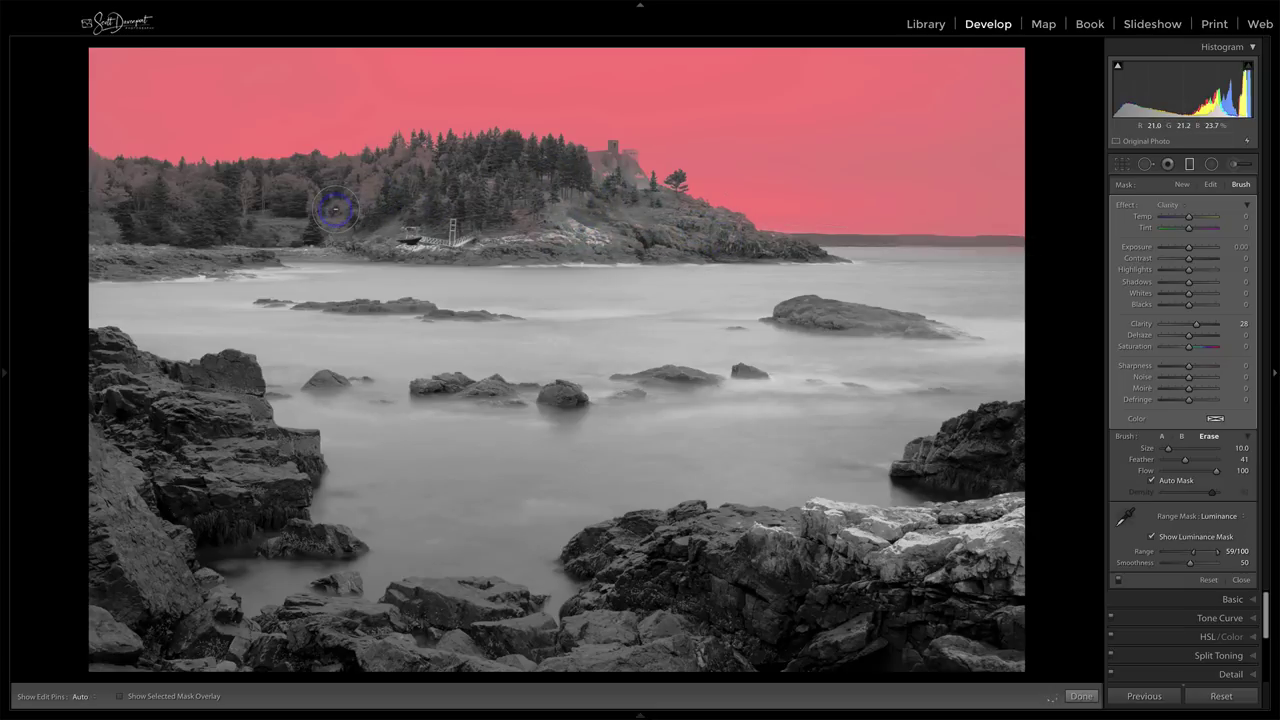
key("h")
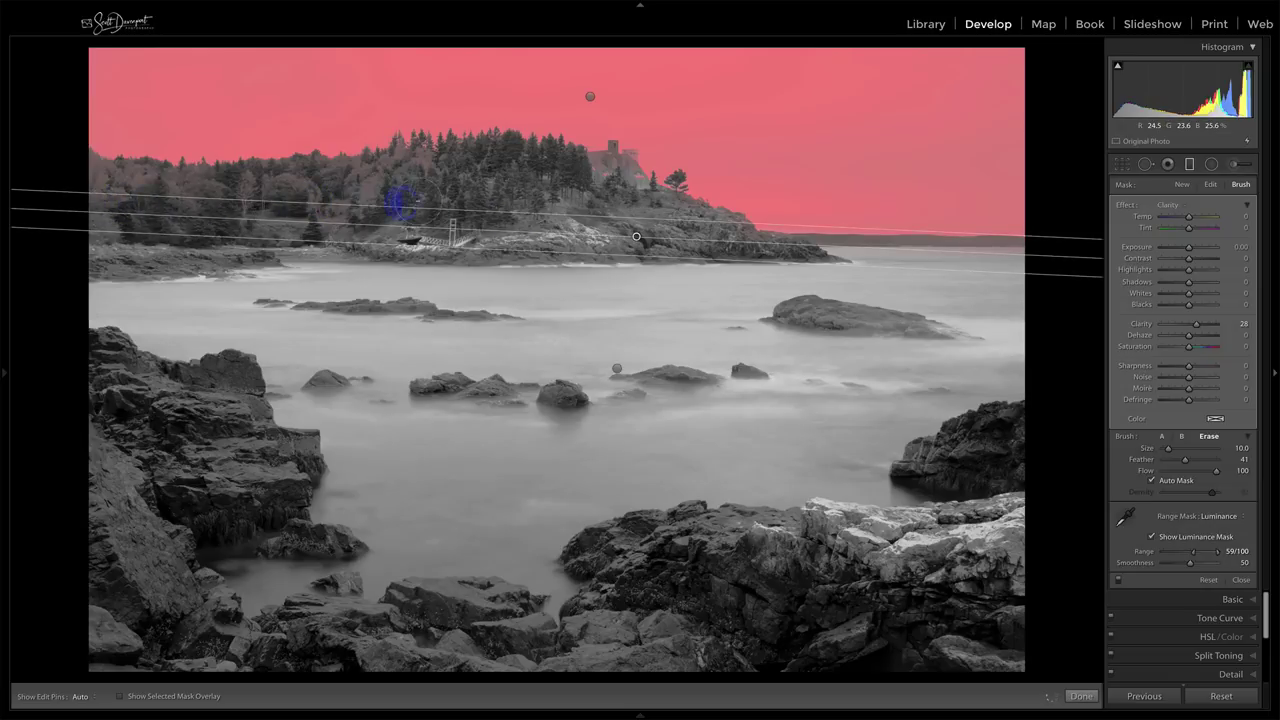
key("h")
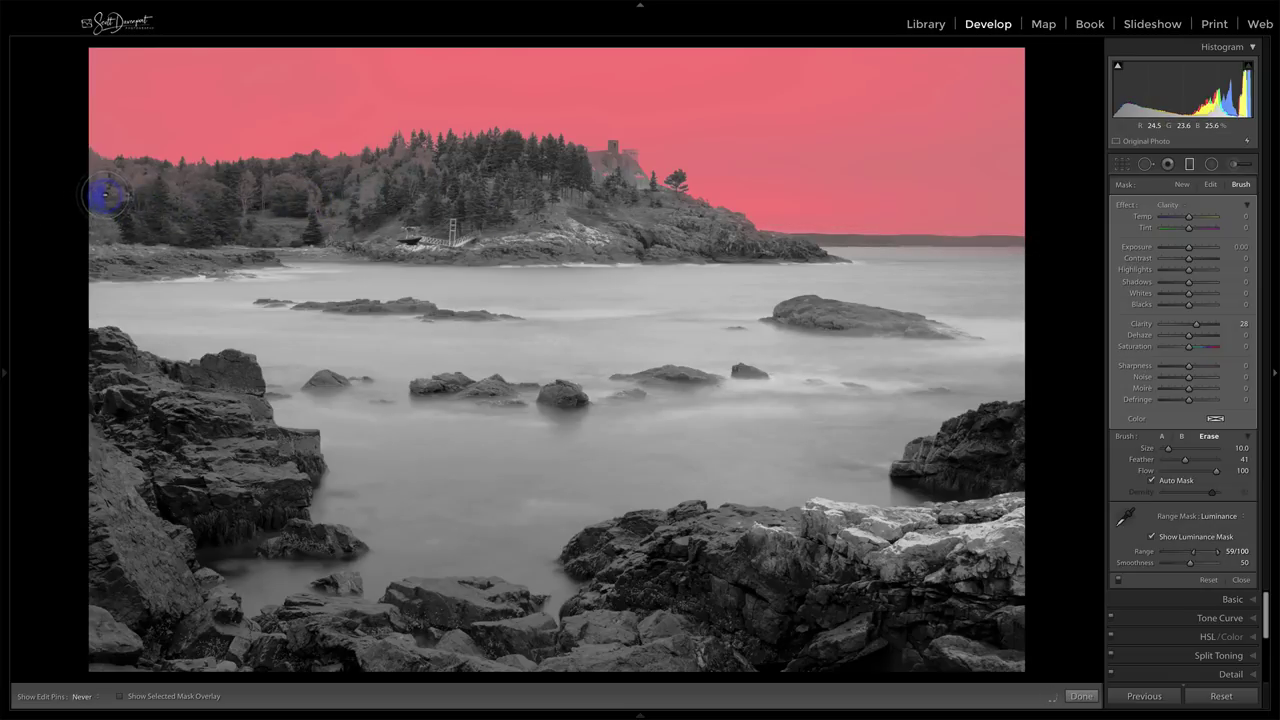
key("h")
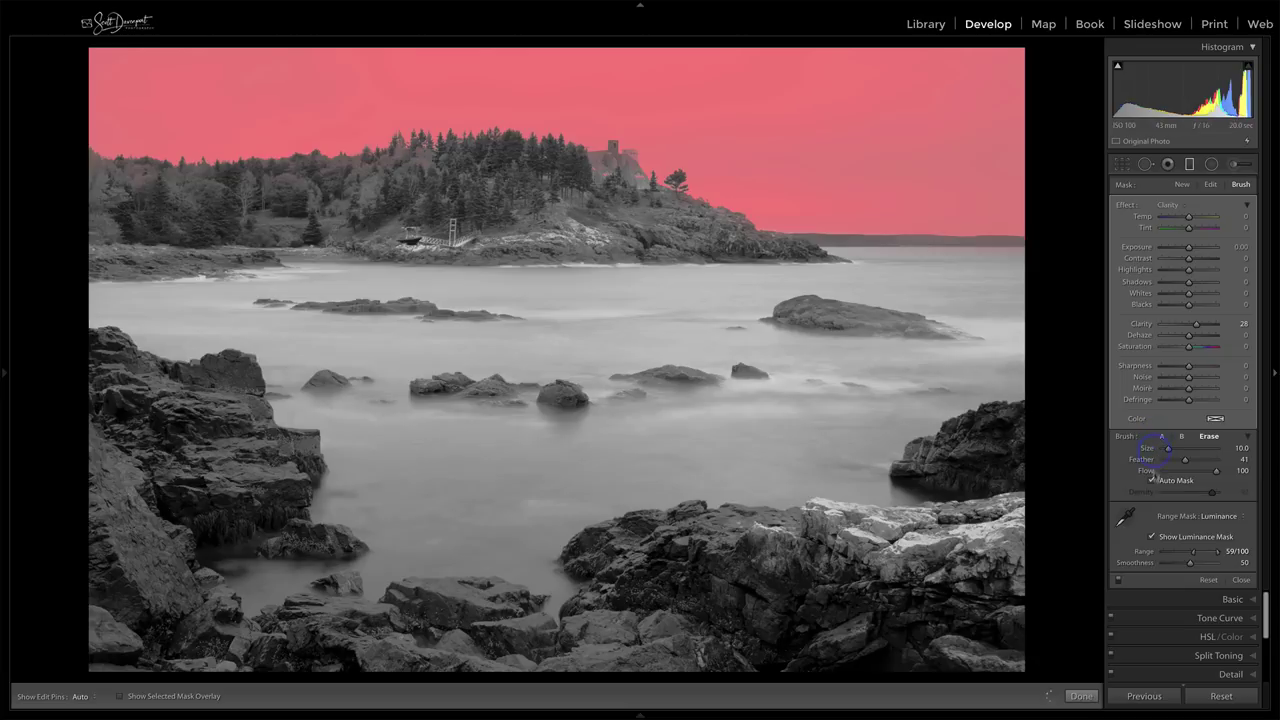
- Hide the luminance mask display and set the sky graduated filter's Temp to -11
left_click(1155, 538)
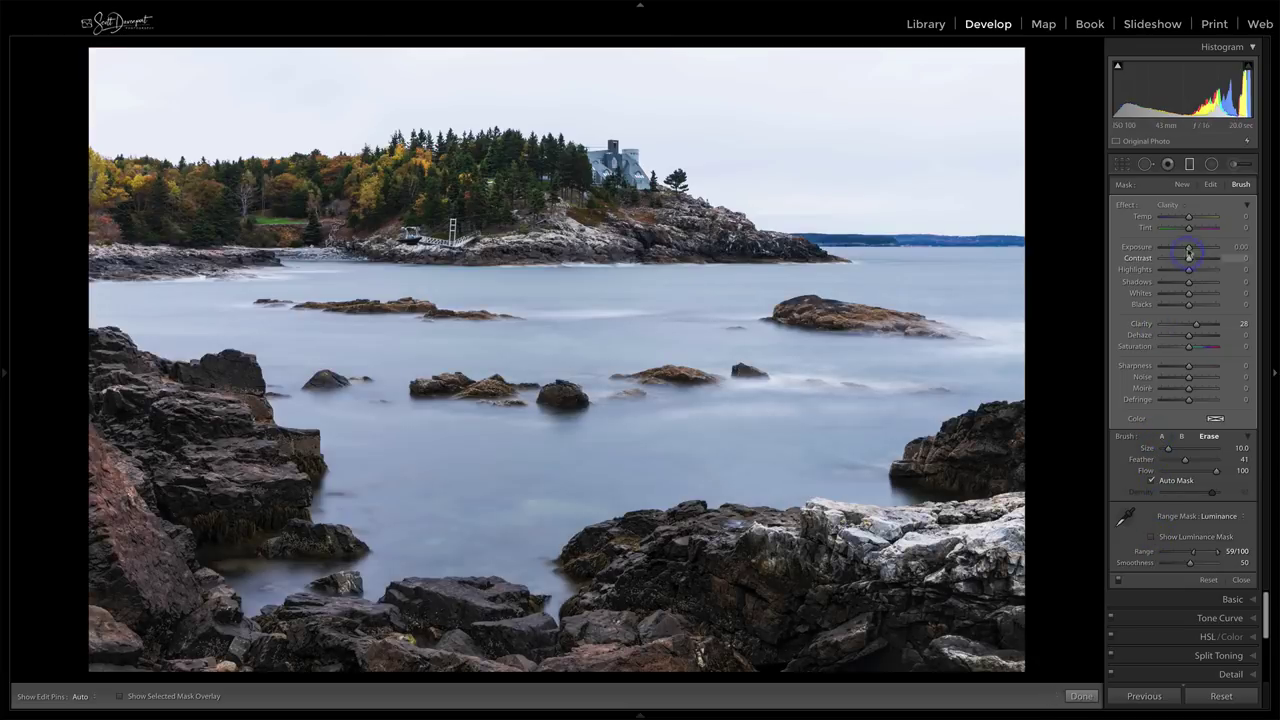
left_click_drag(1189, 221, 1179, 220)
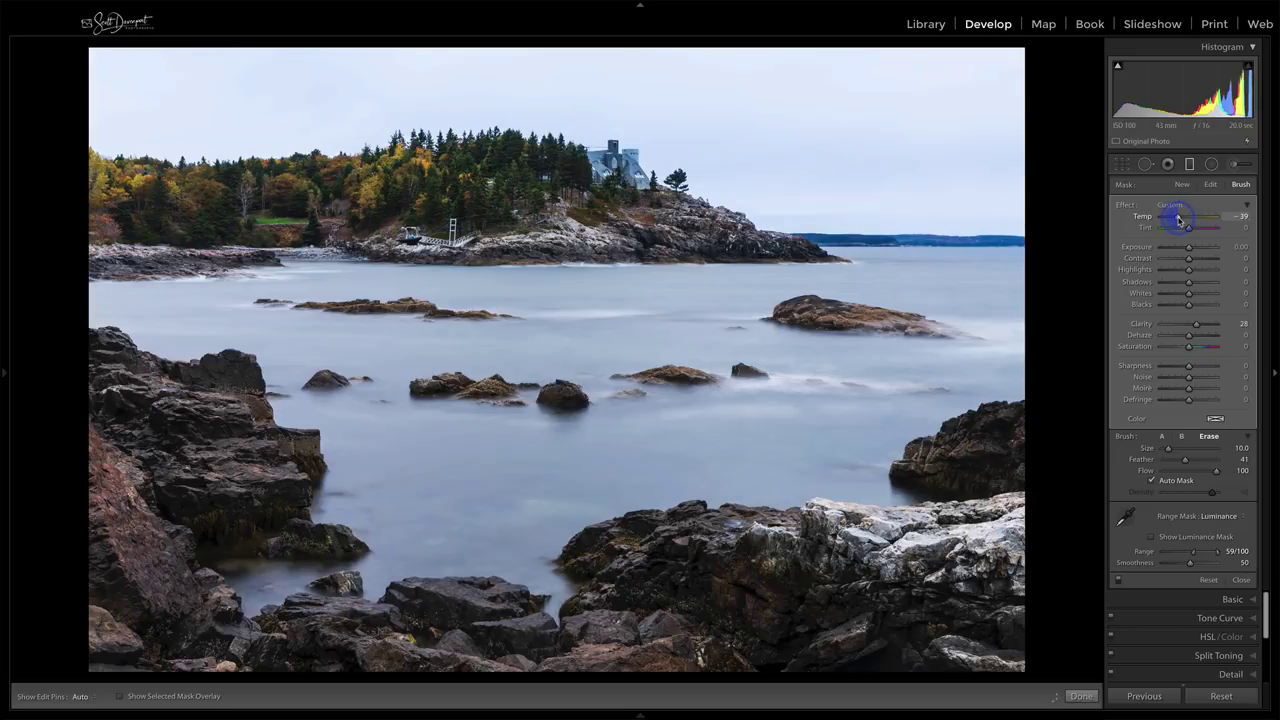
left_click_drag(1179, 220, 1185, 218)
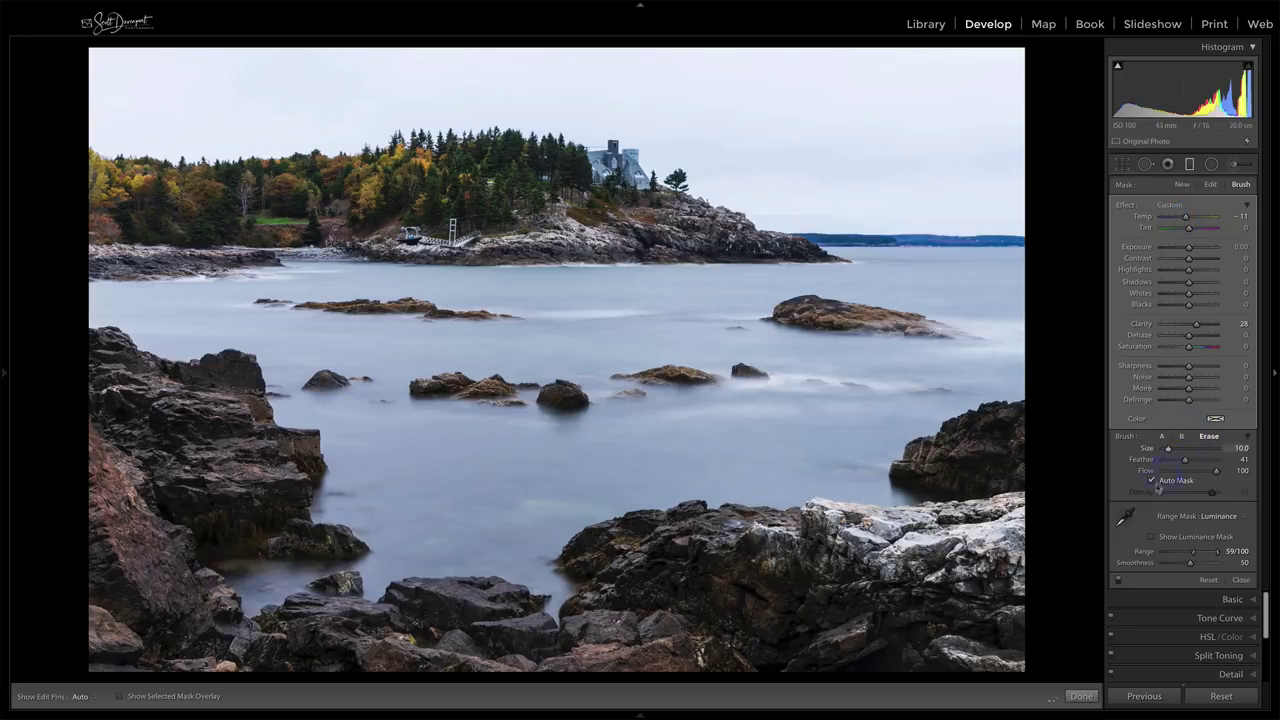
- Erase the filter's mask around the building and slope on the headland with a size 6 brush, and set Clarity to 0
key("bracketleft")
key("bracketleft")
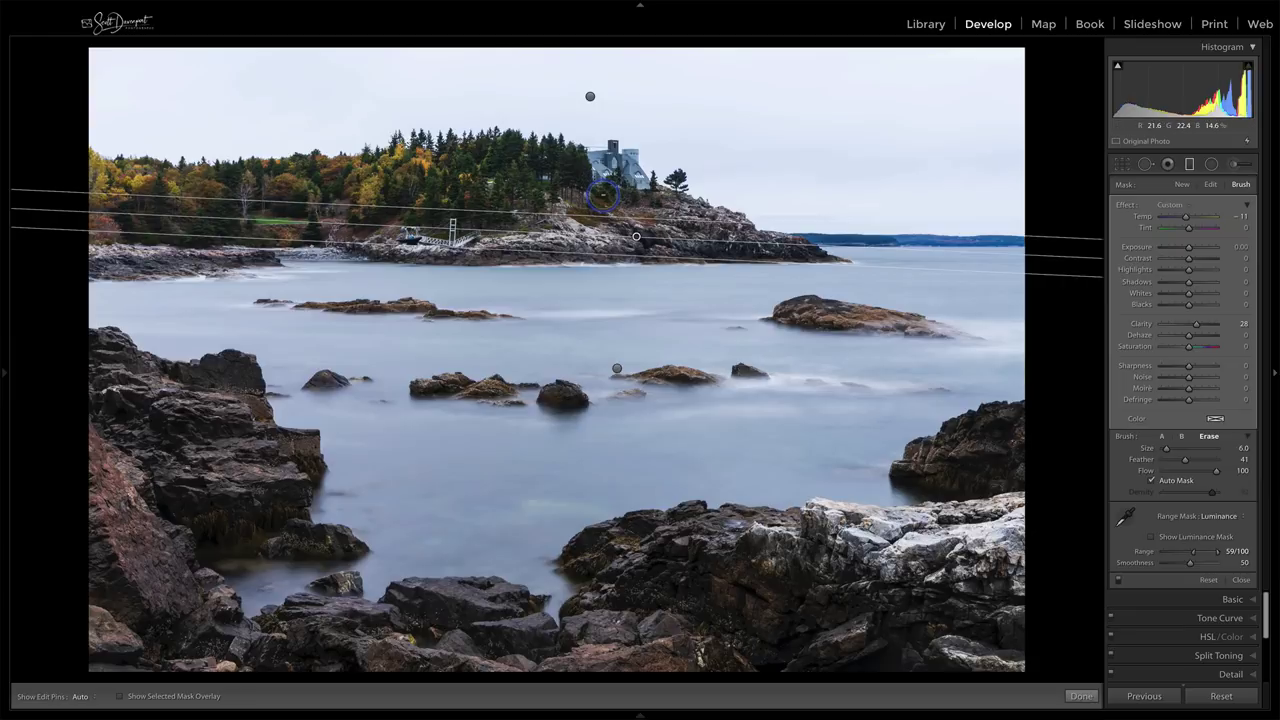
key("h")
mouse_move(635, 182)
left_mouse_down()
mouse_move(605, 160)
mouse_move(595, 183)
mouse_move(610, 160)
mouse_move(633, 162)
mouse_move(650, 205)
left_mouse_up()
key("h")
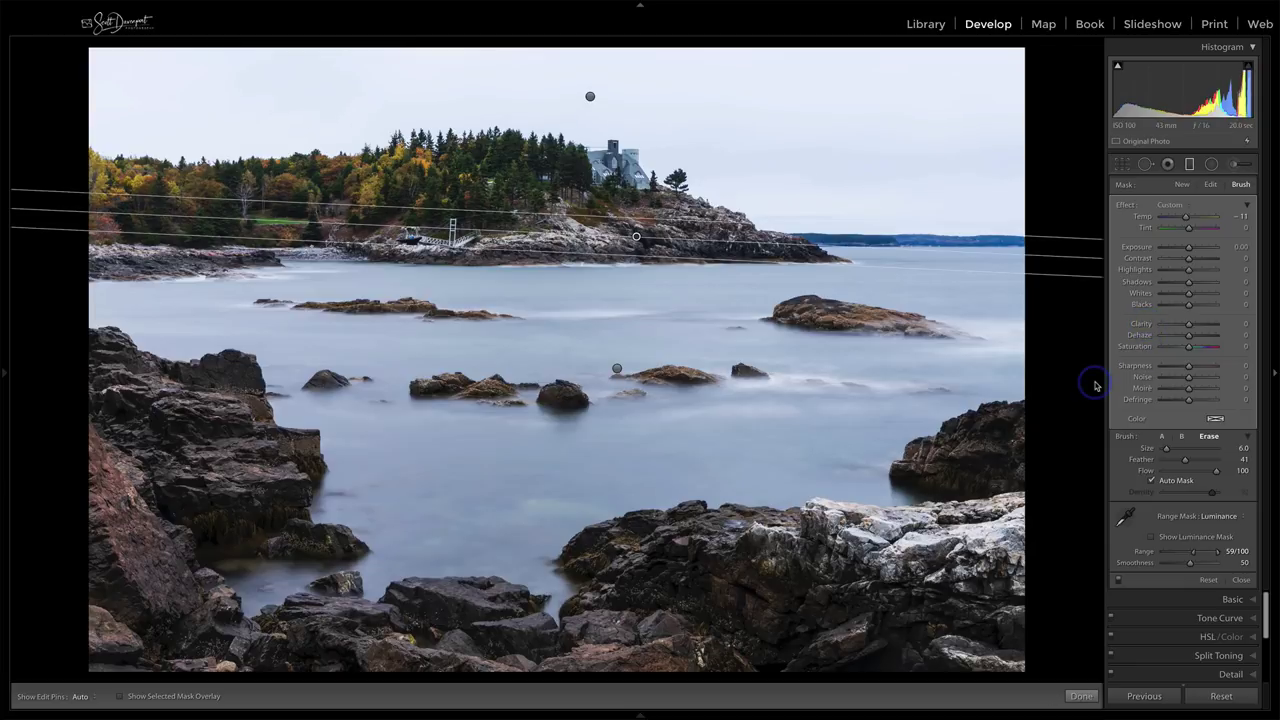
- Set the sky graduated filter's Temp to -19 and finish editing the graduated filters
left_click_drag(1185, 217, 1183, 219)
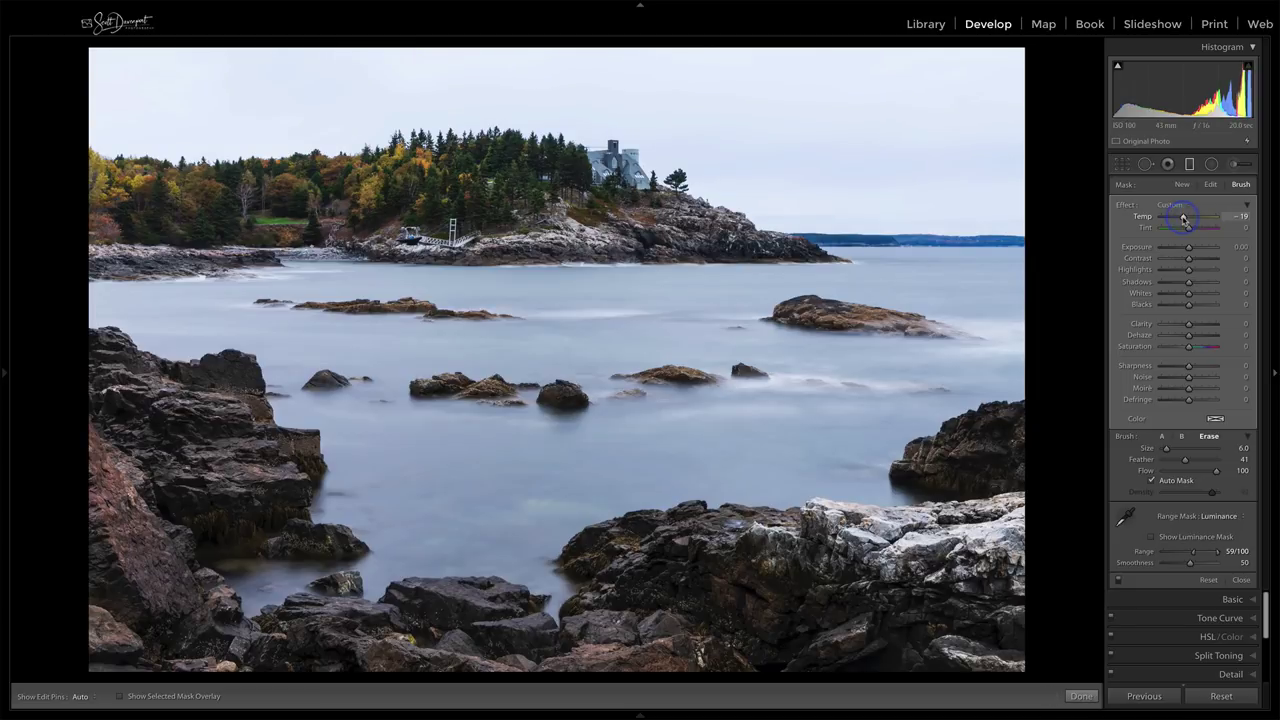
mouse_move(1049, 261)
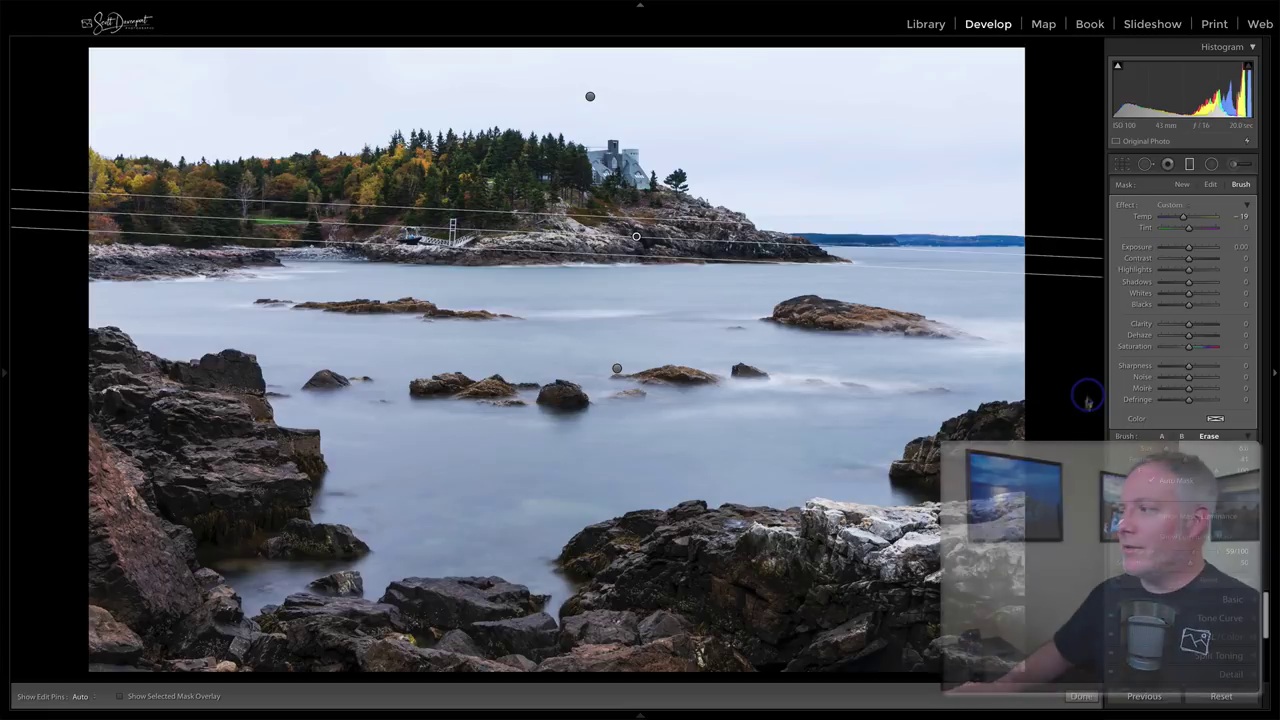
left_click(1080, 696)
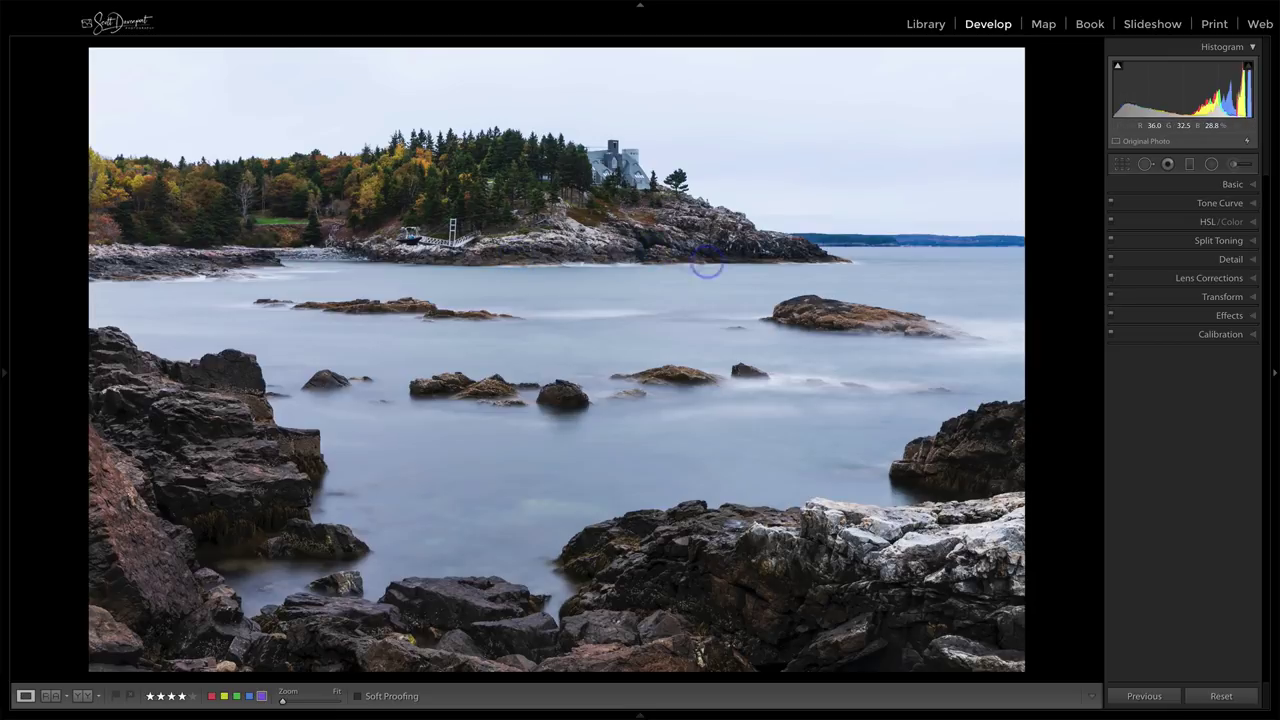
- Set Sharpening to Amount 56, Radius 1.3, Detail 38 and Masking 28, and aim the detail preview at the foreground rocks
left_click(1232, 261)
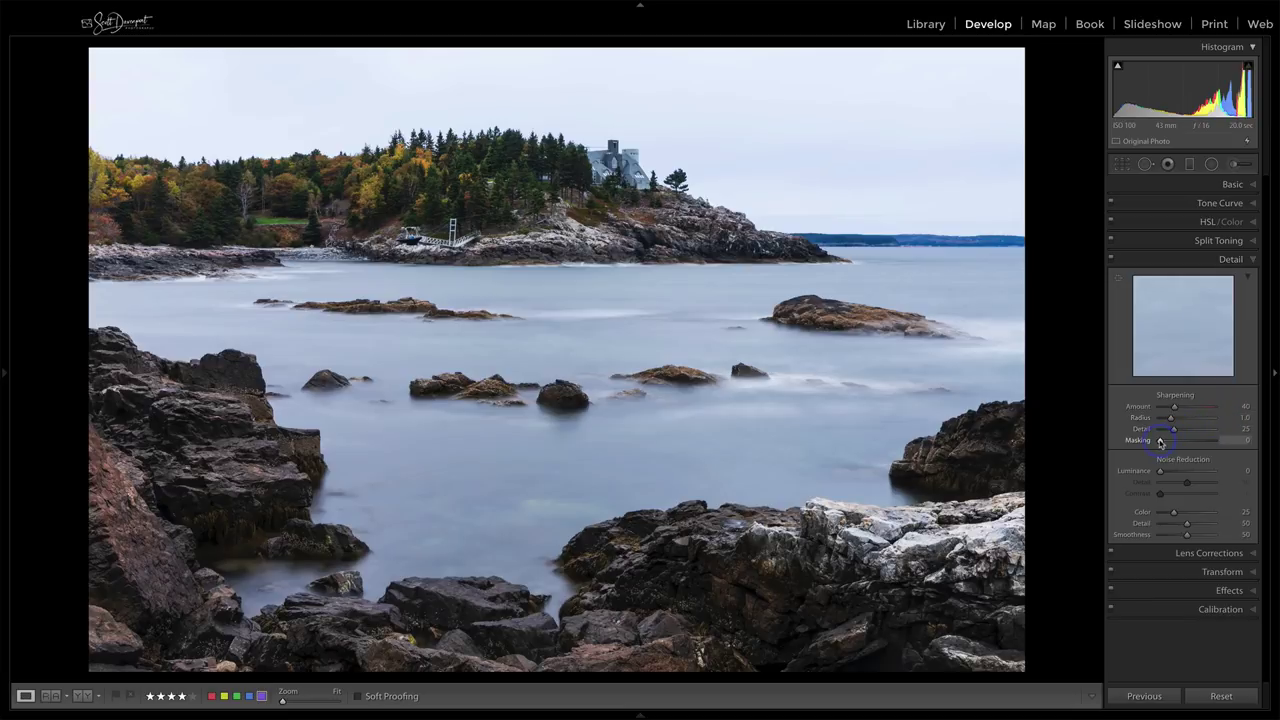
key("alt")
left_click_drag(1161, 442, 1180, 411)
left_click_drag(1180, 417, 1187, 417)
left_click(1078, 371)
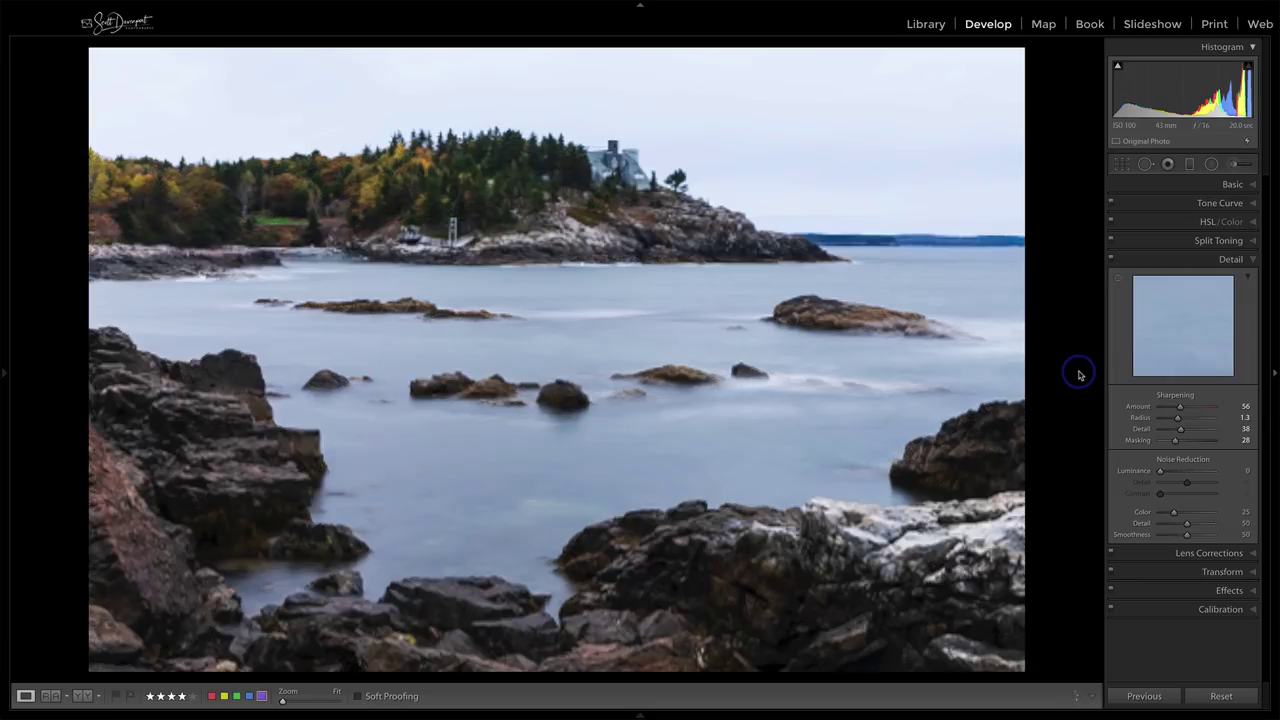
left_click(1107, 309)
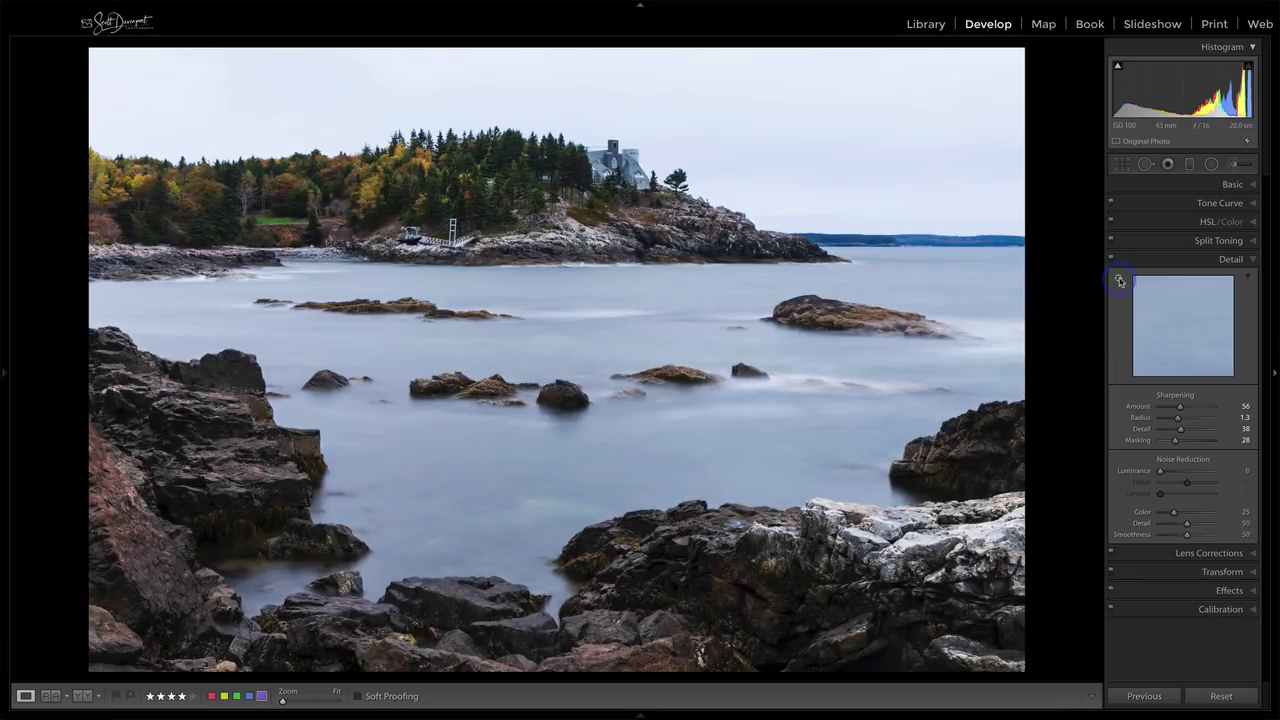
left_click(813, 541)
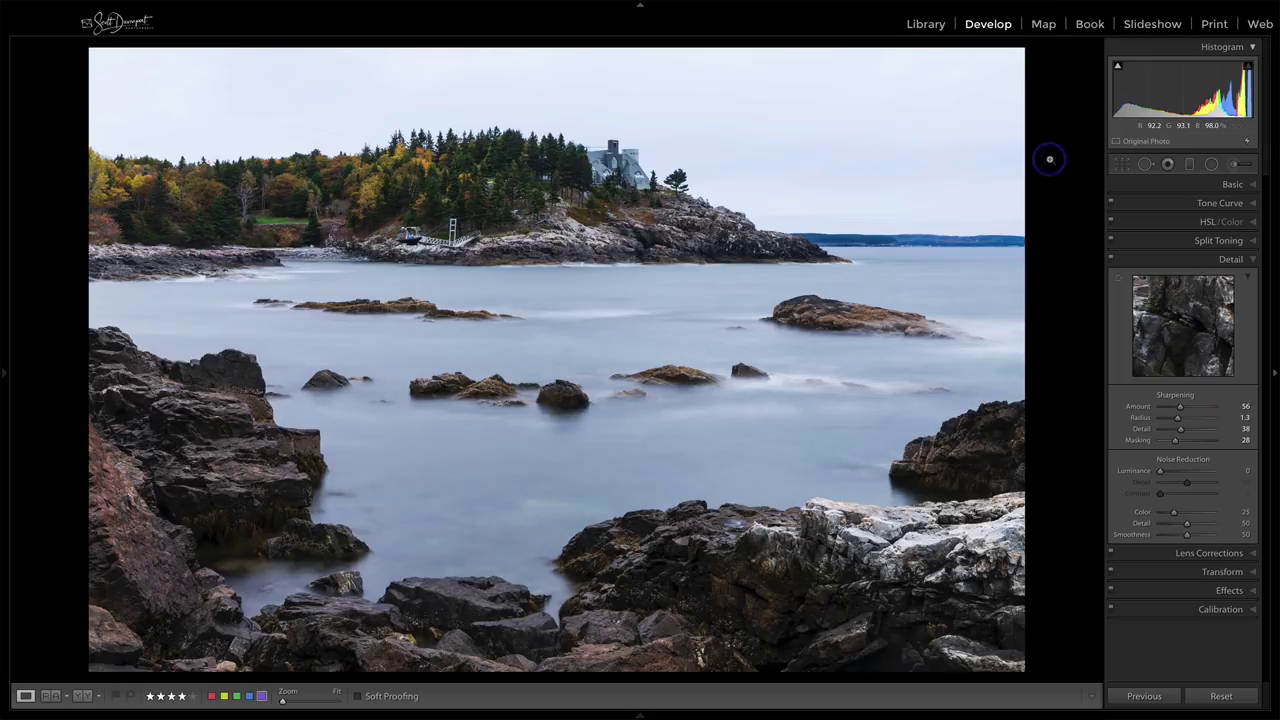
- Add a radial filter with the Burn (Darken) effect as a large ellipse over the headland and sea
left_click(1211, 164)
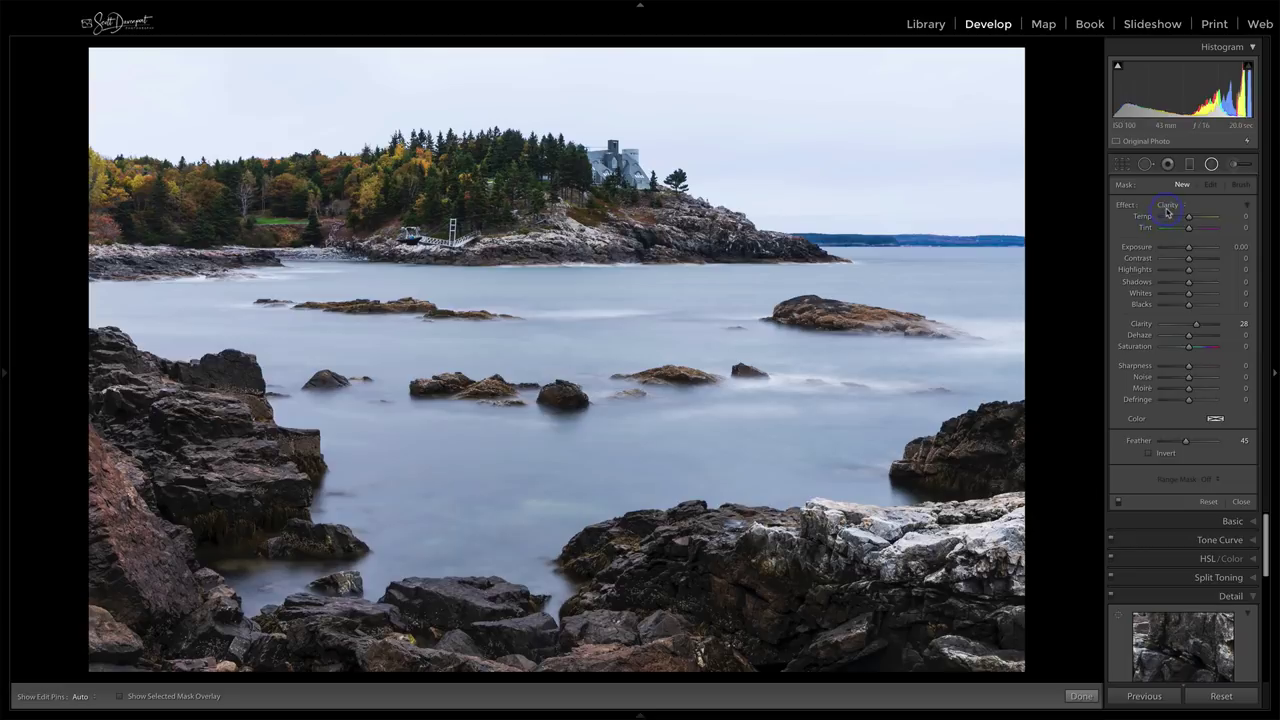
left_click(1166, 211)
left_click(1167, 281)
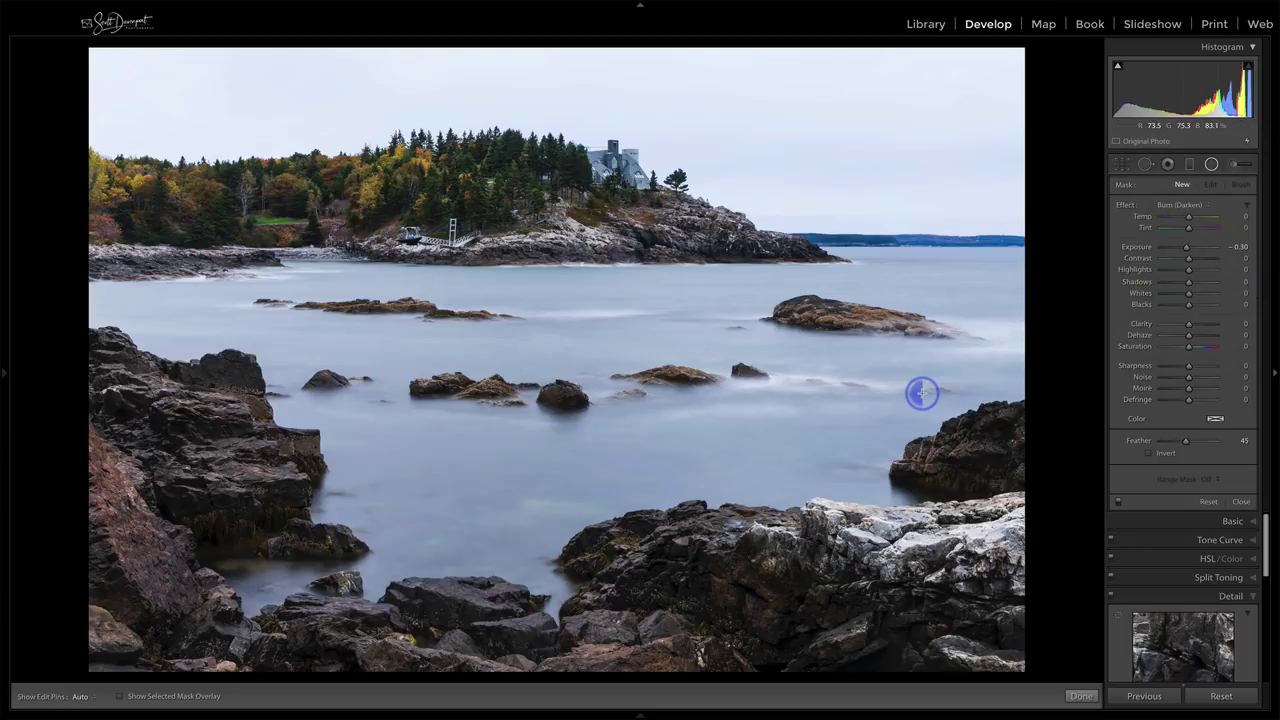
left_click_drag(921, 393, 935, 481)
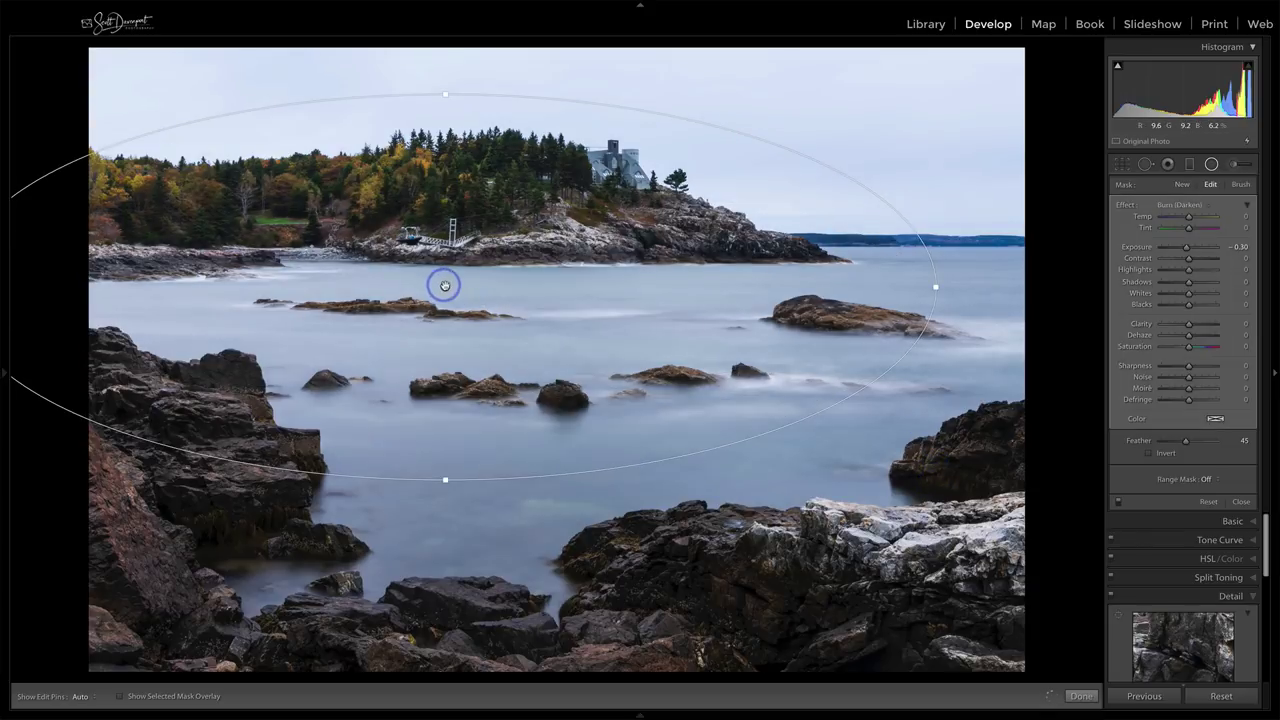
- Widen the radial filter's ellipse past the photo's sides, centre it on the small mid-sea rock, and compare the filter off and on
left_click_drag(445, 286, 389, 333)
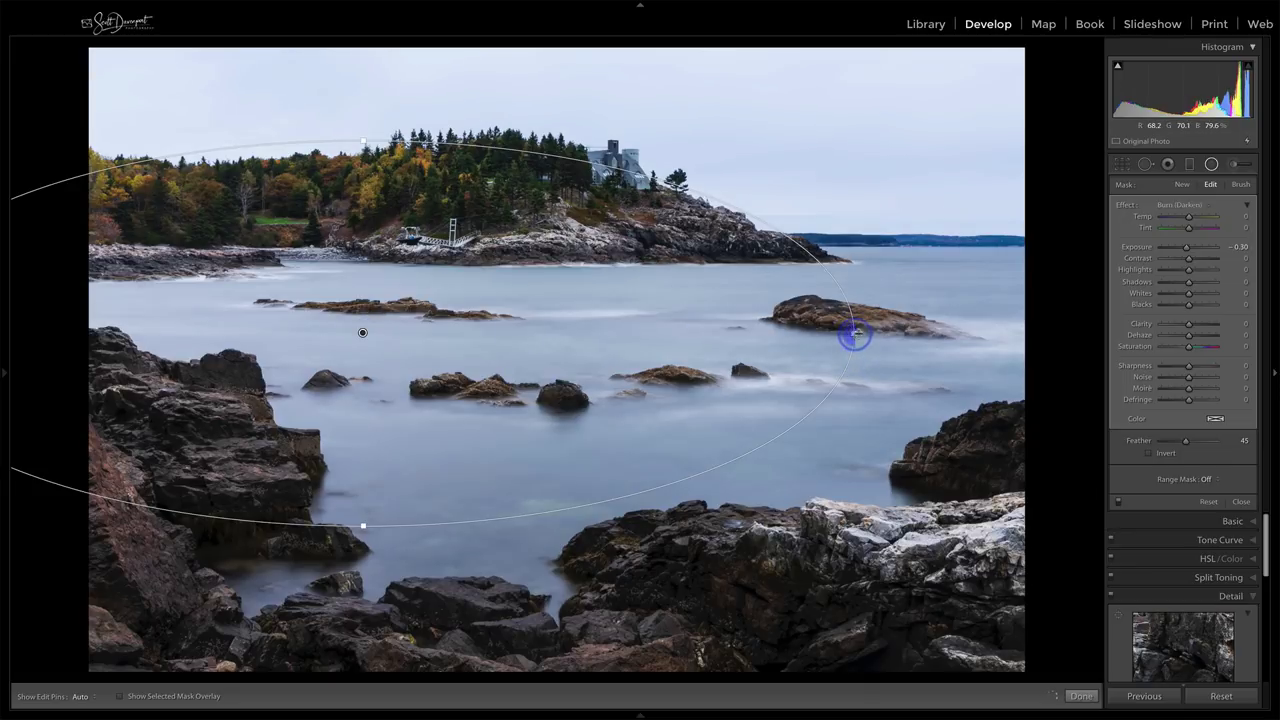
left_click_drag(855, 335, 1045, 333)
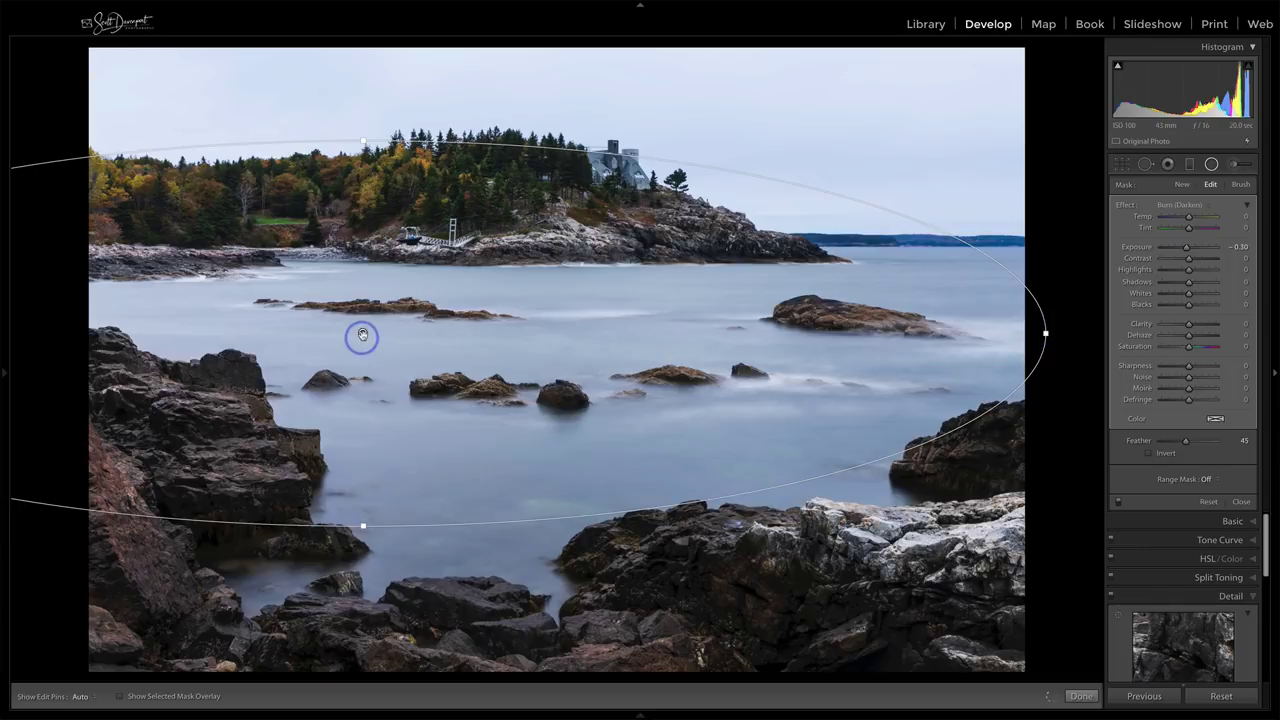
left_click_drag(362, 336, 554, 405)
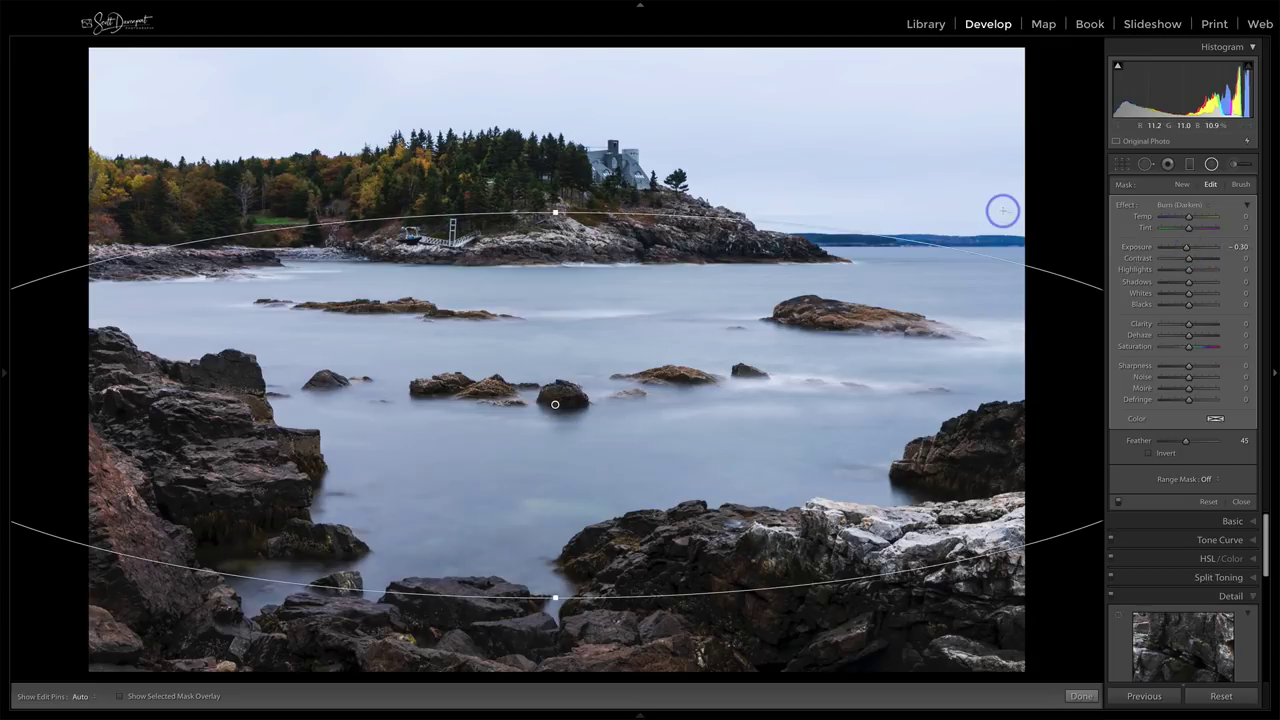
left_click(1119, 505)
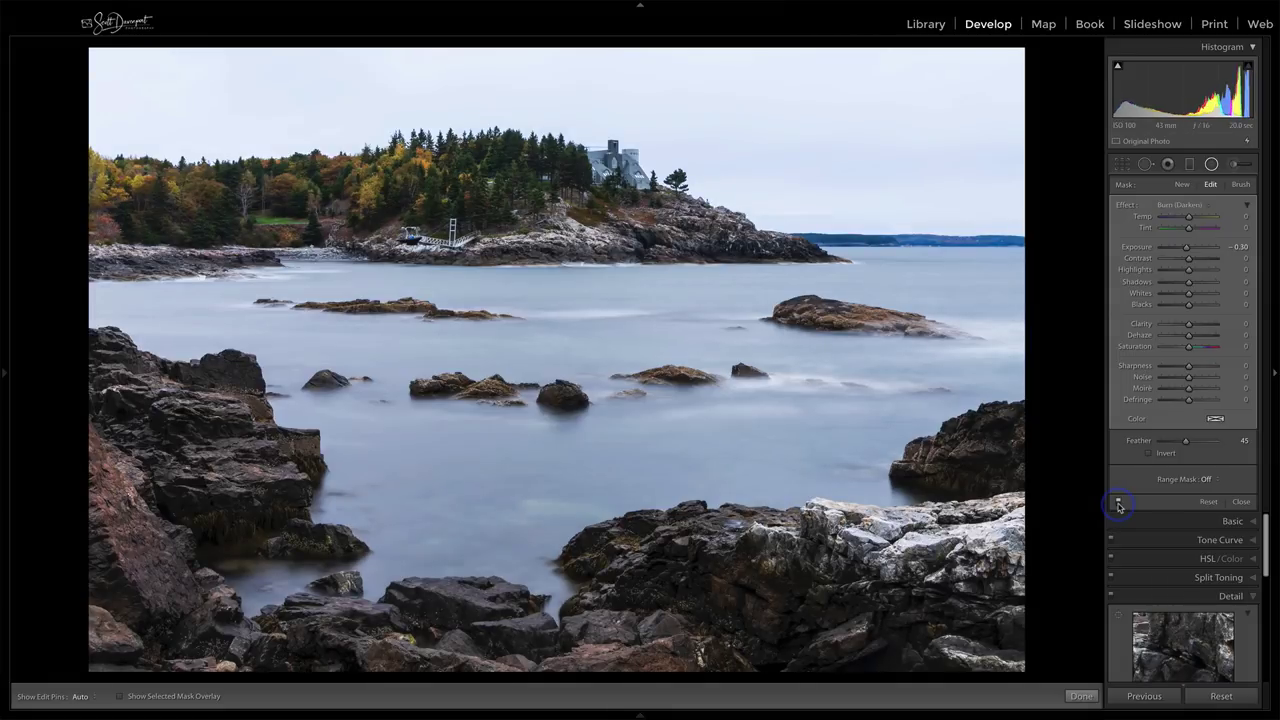
left_click(1119, 505)
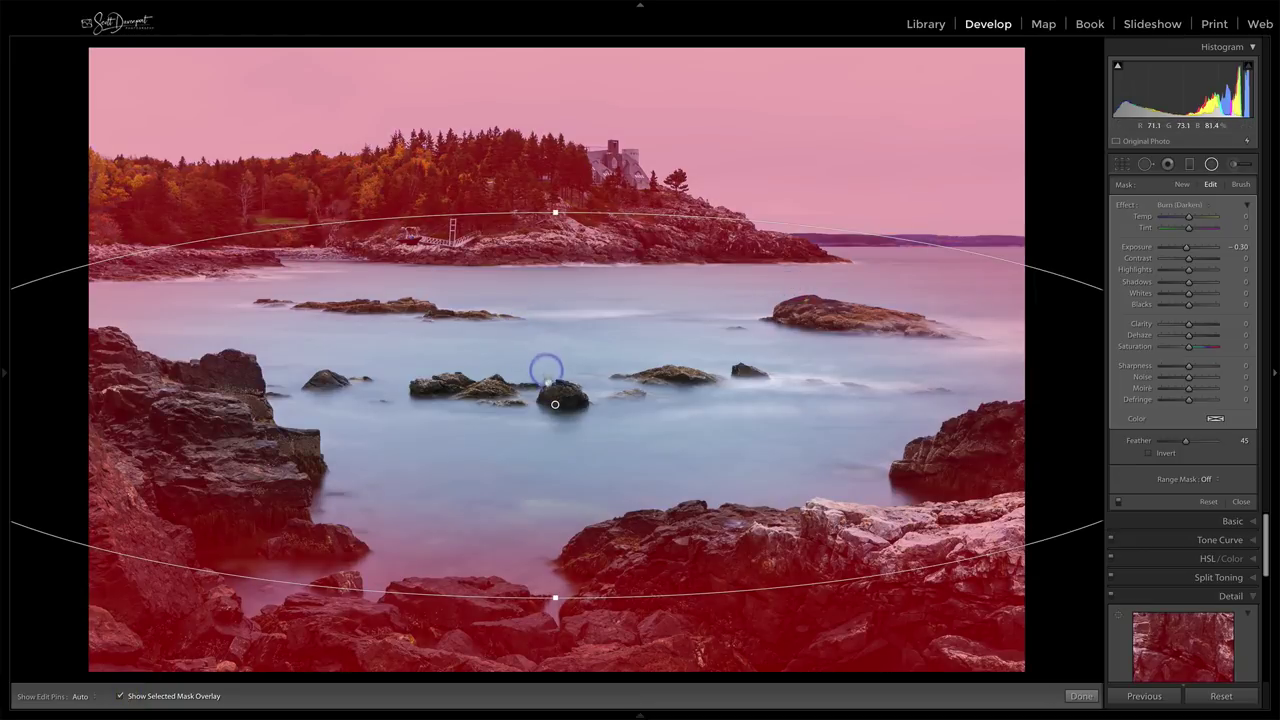
- With the mask overlay shown, make the radial filter's ellipse wider and taller around the sea and set Feather to 32
left_click_drag(555, 405, 366, 380)
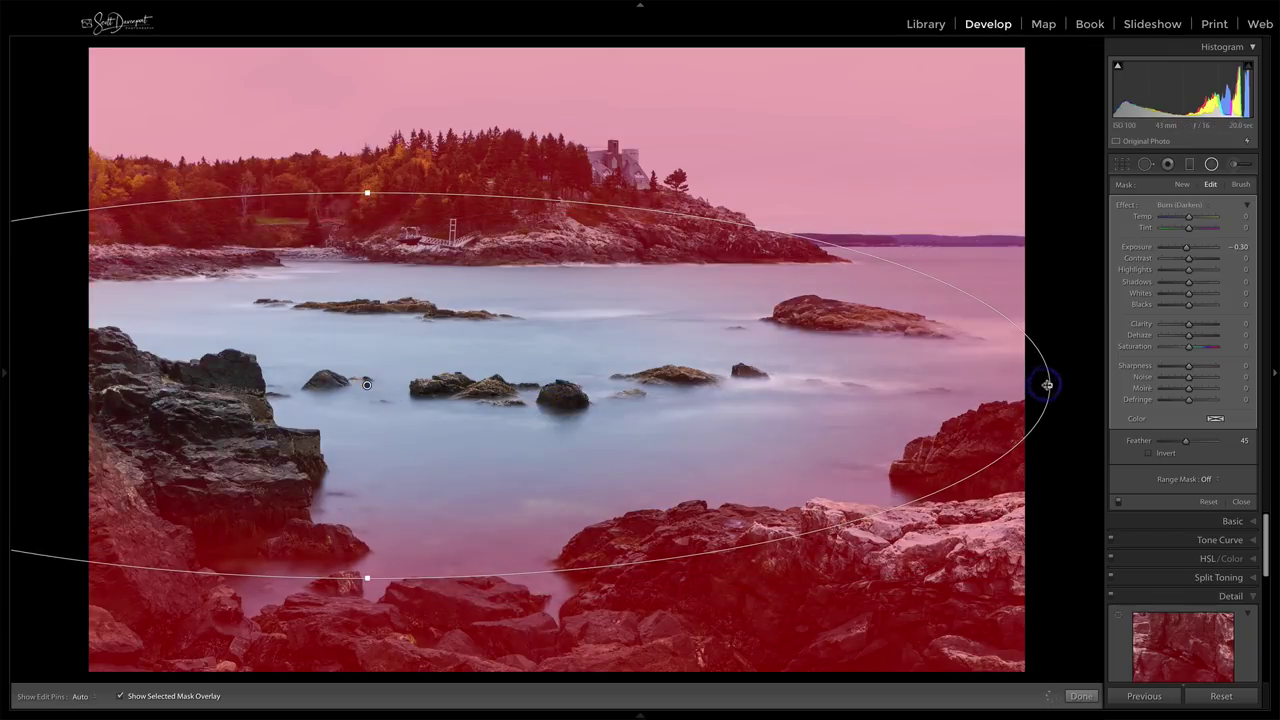
left_click_drag(1049, 383, 1110, 387)
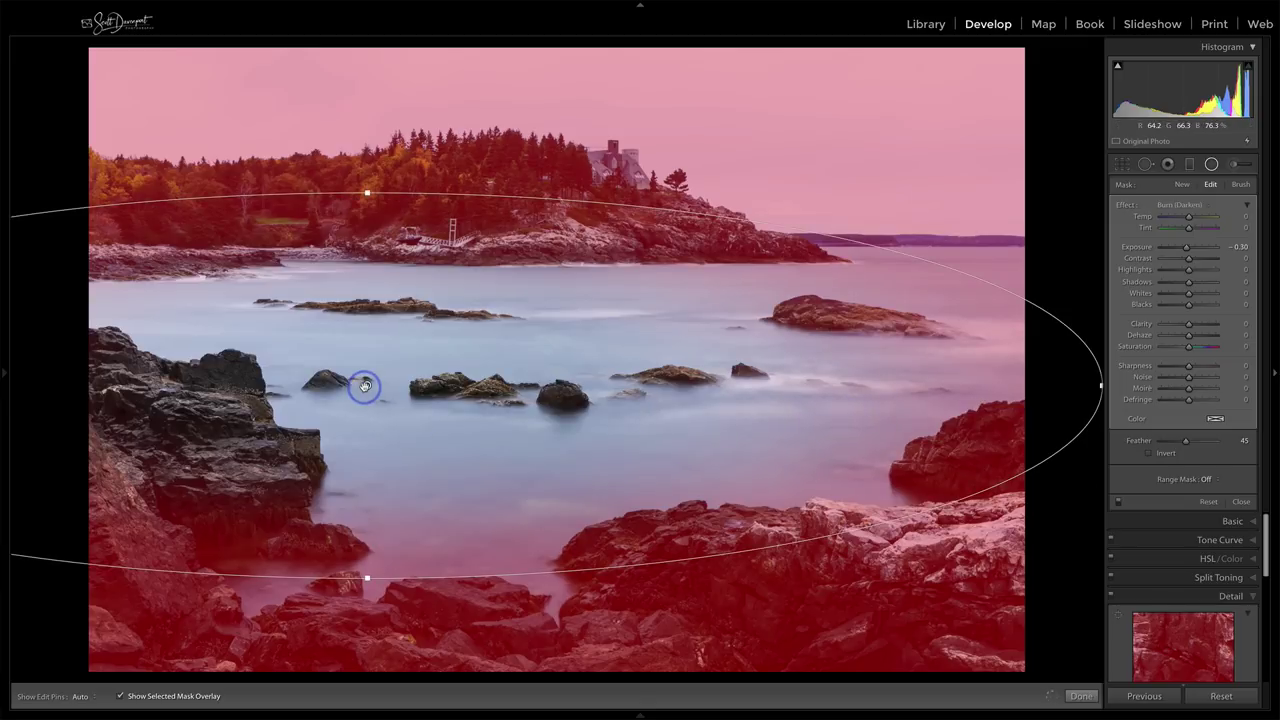
left_click_drag(365, 386, 553, 398)
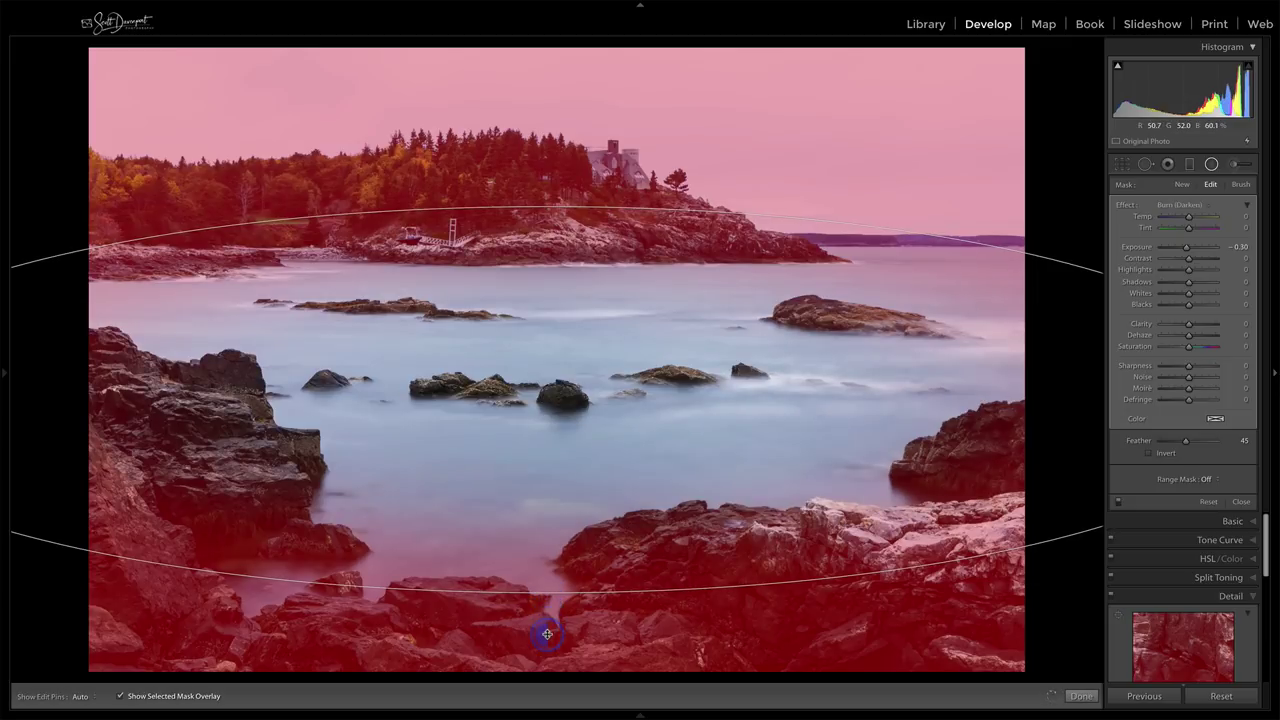
left_click_drag(547, 634, 547, 643)
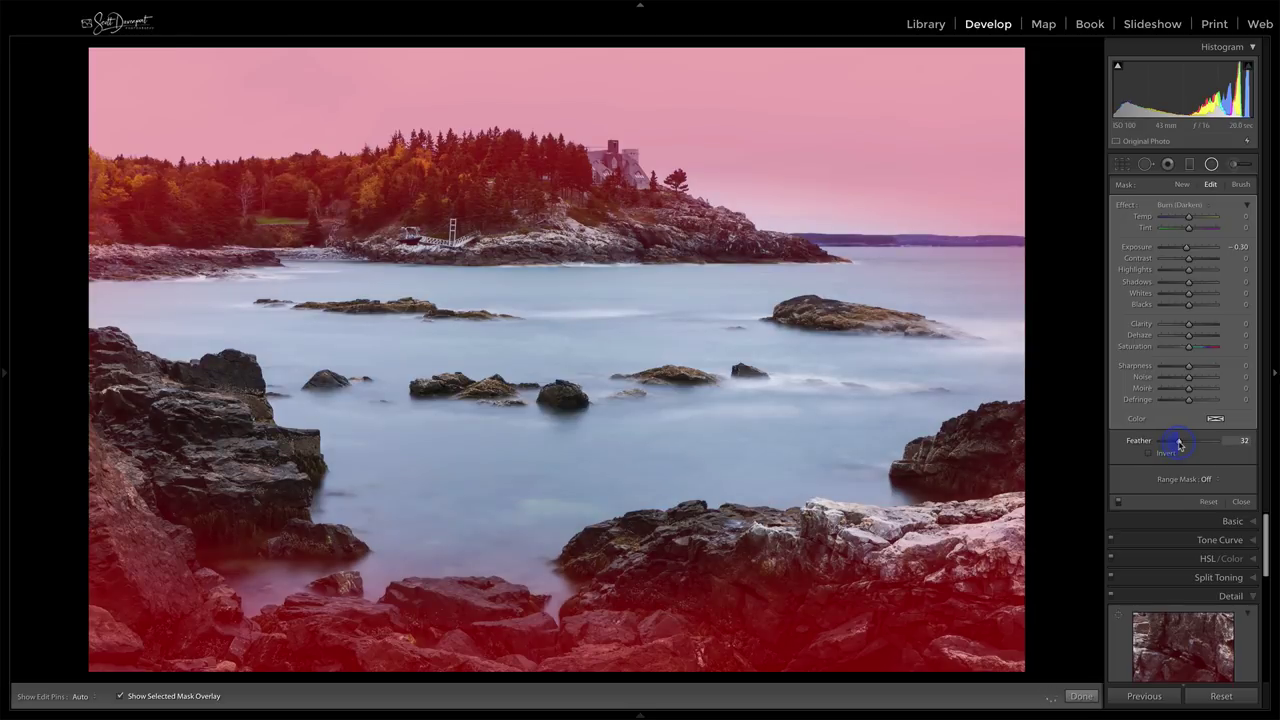
- Erase the radial filter's mask from the sky, trees and headland with a size 41 Erase brush, and hide the mask overlay
left_click(1240, 186)
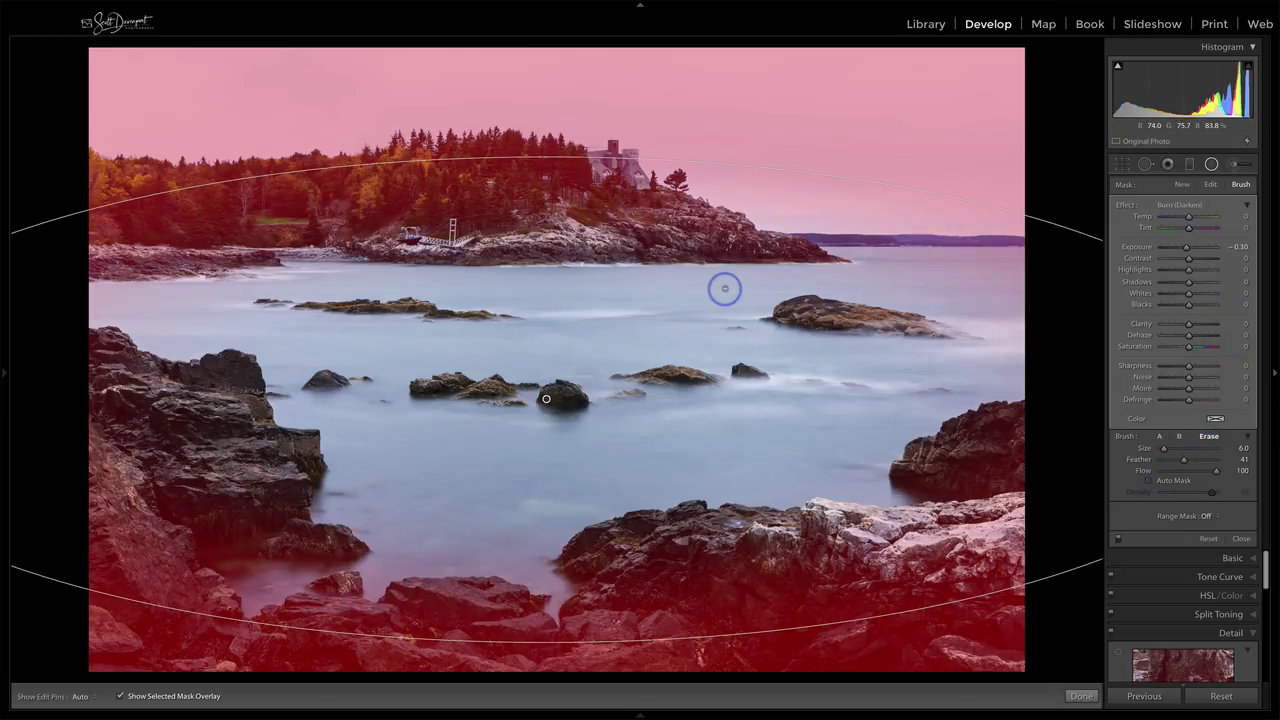
key("h")
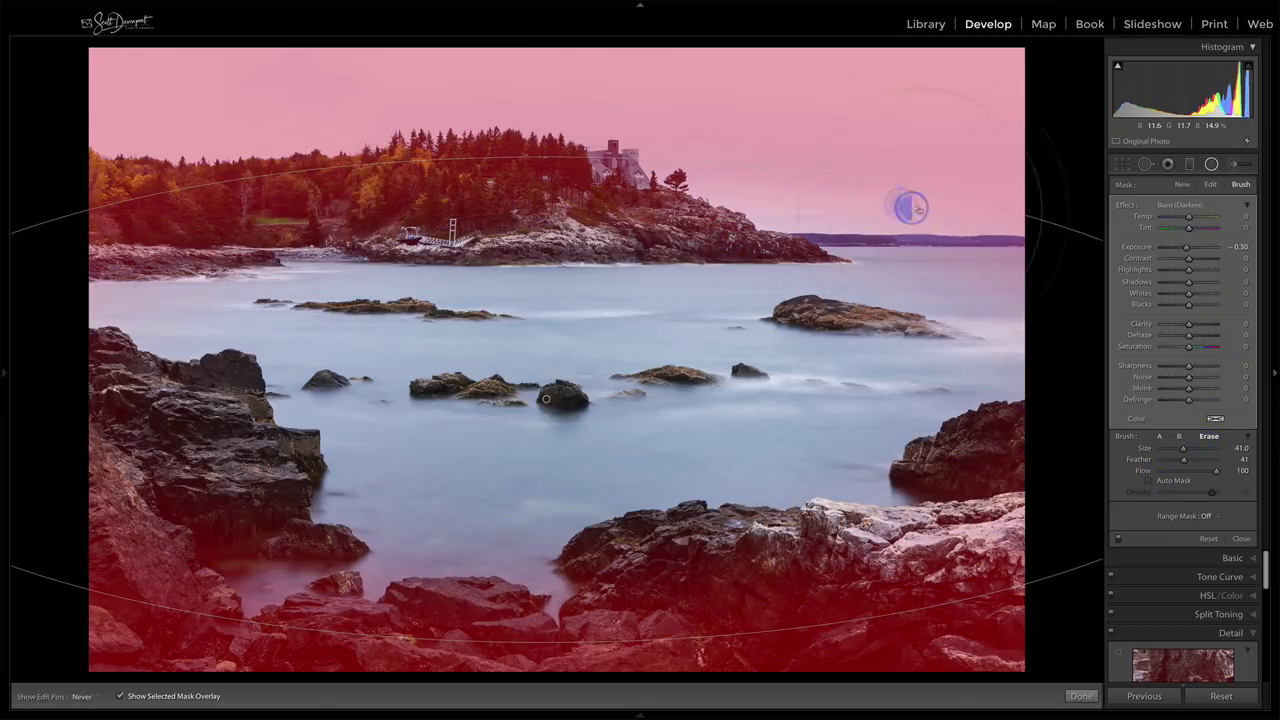
scroll(982, 210, "up", 2)
left_click_drag(982, 210, 863, 94)
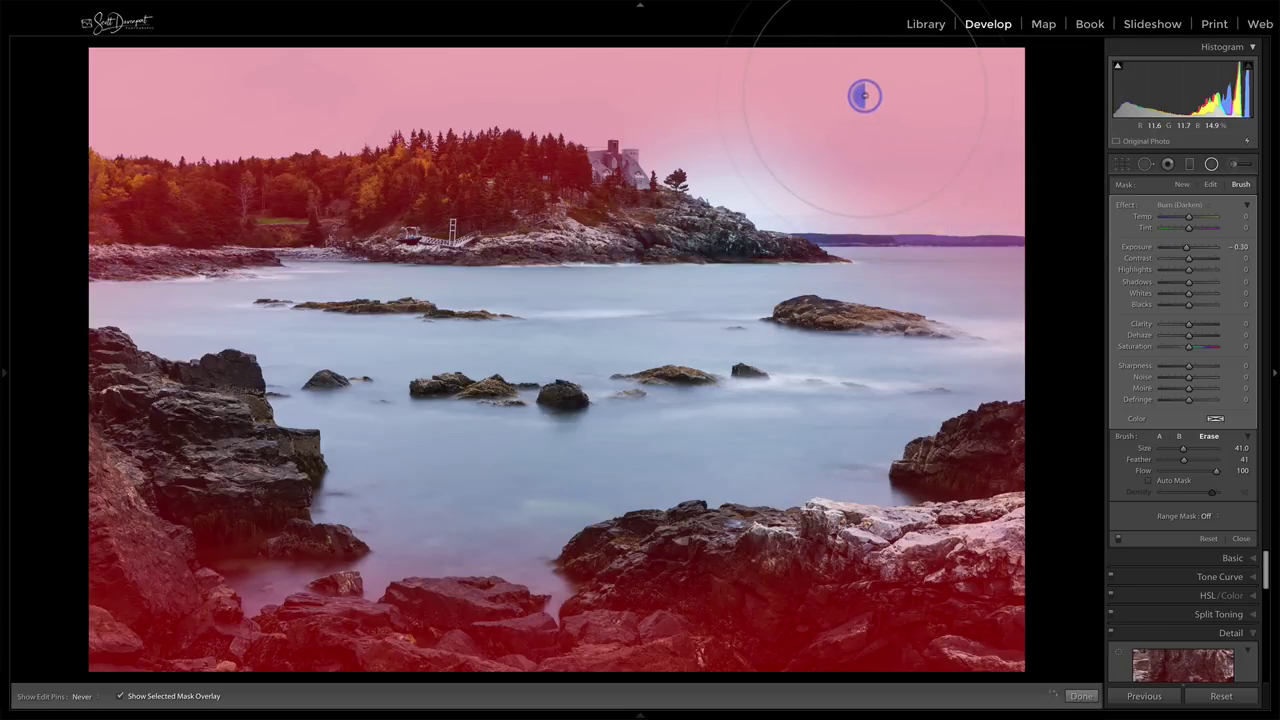
left_click_drag(625, 200, 420, 200)
mouse_move(108, 142)
left_mouse_down()
mouse_move(109, 69)
mouse_move(94, 84)
left_mouse_up()
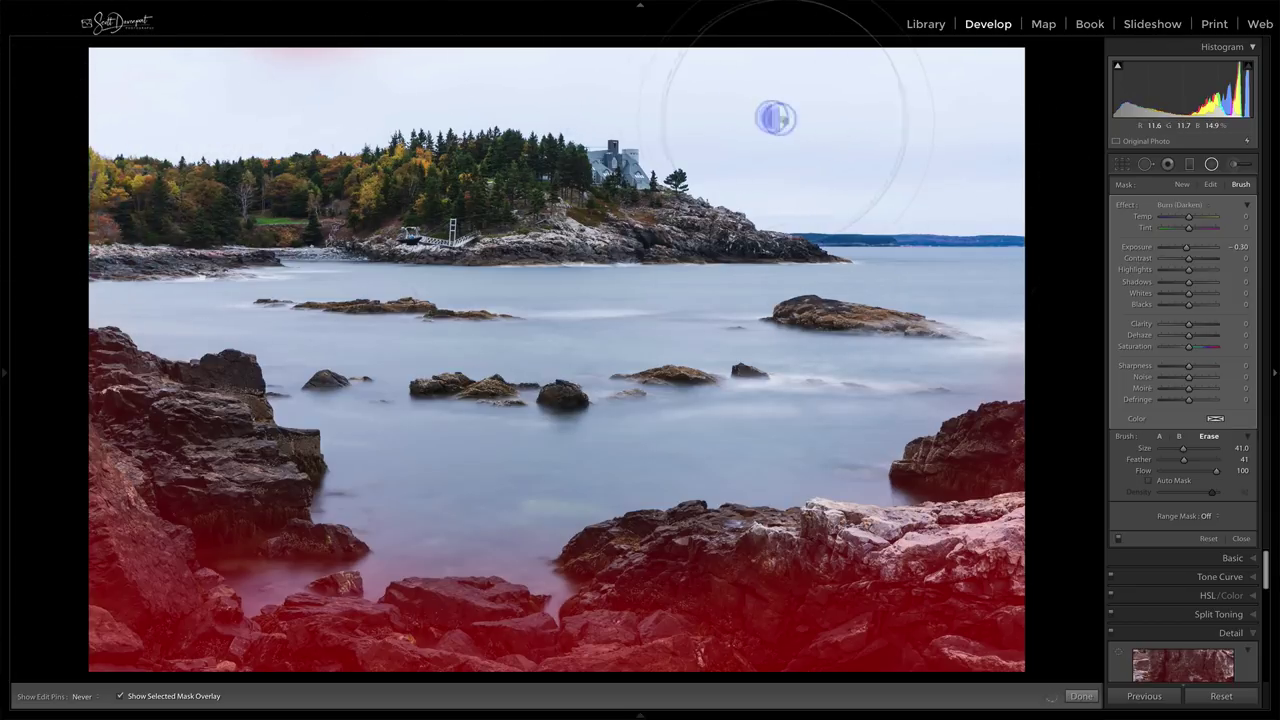
key("h")
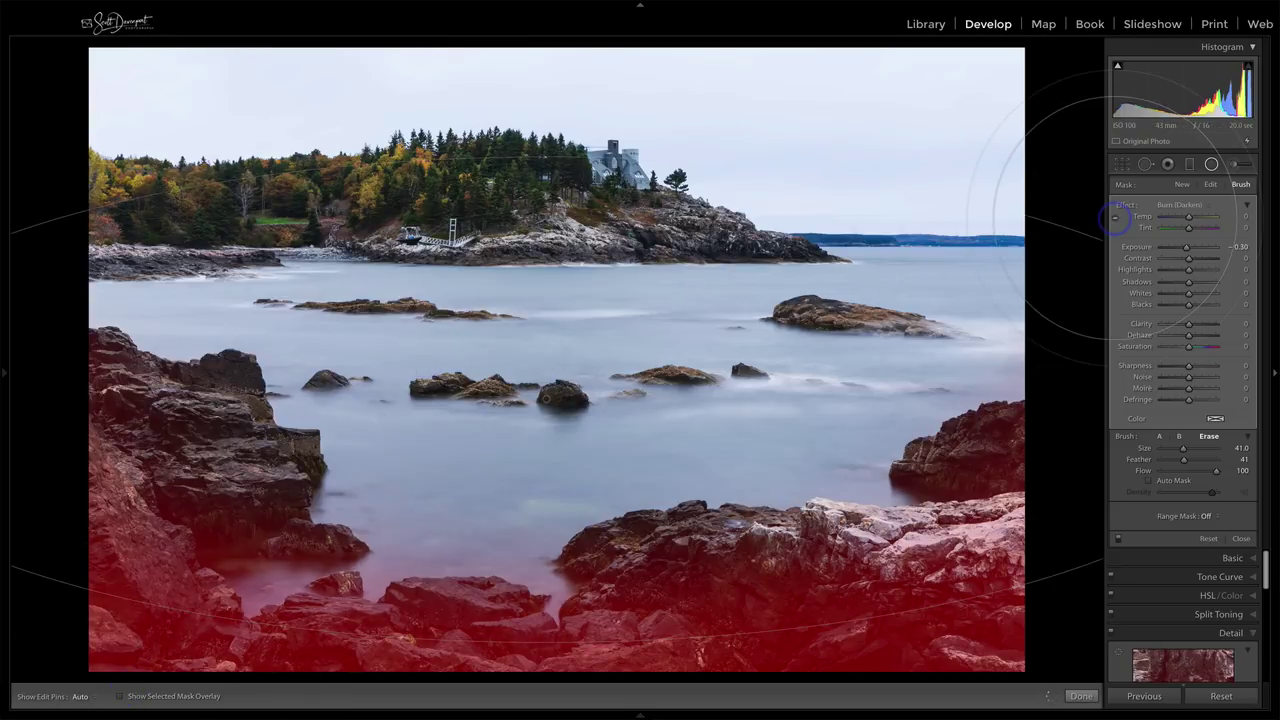
- Hide the mask overlay, finish the radial filter, and open the photo in ON1 Effects 2019
key("o")
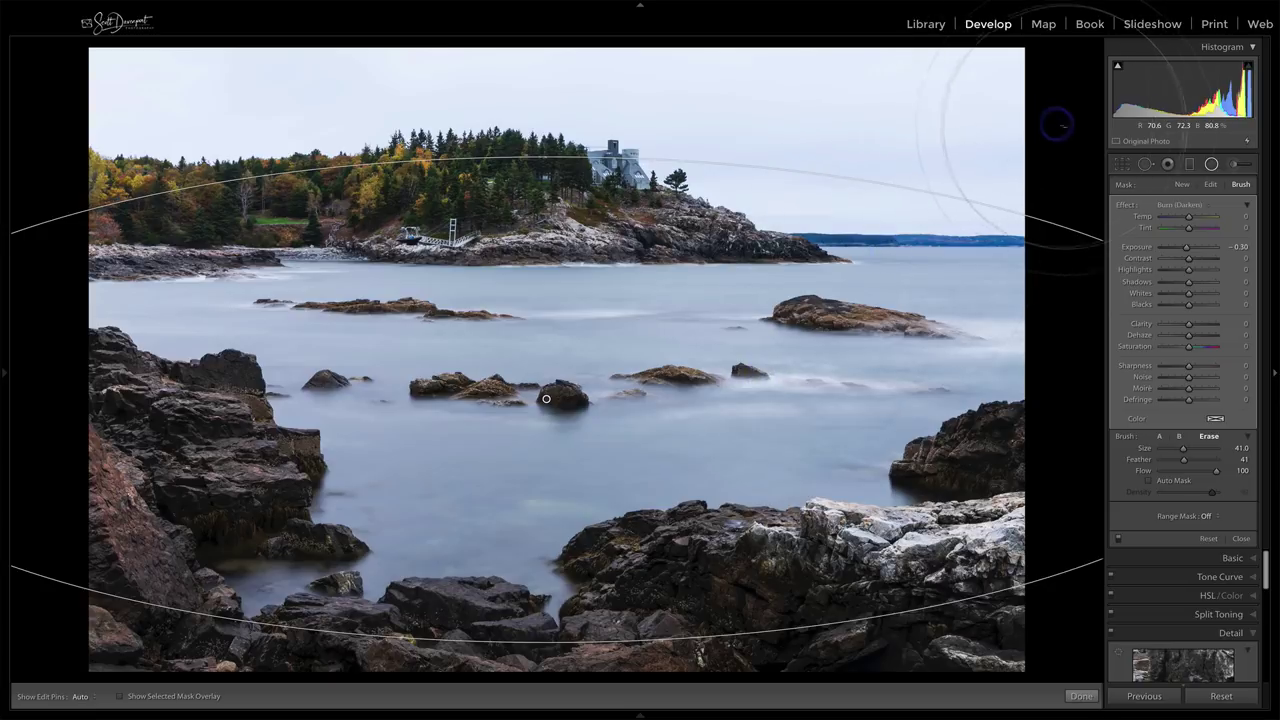
left_click(1081, 695)
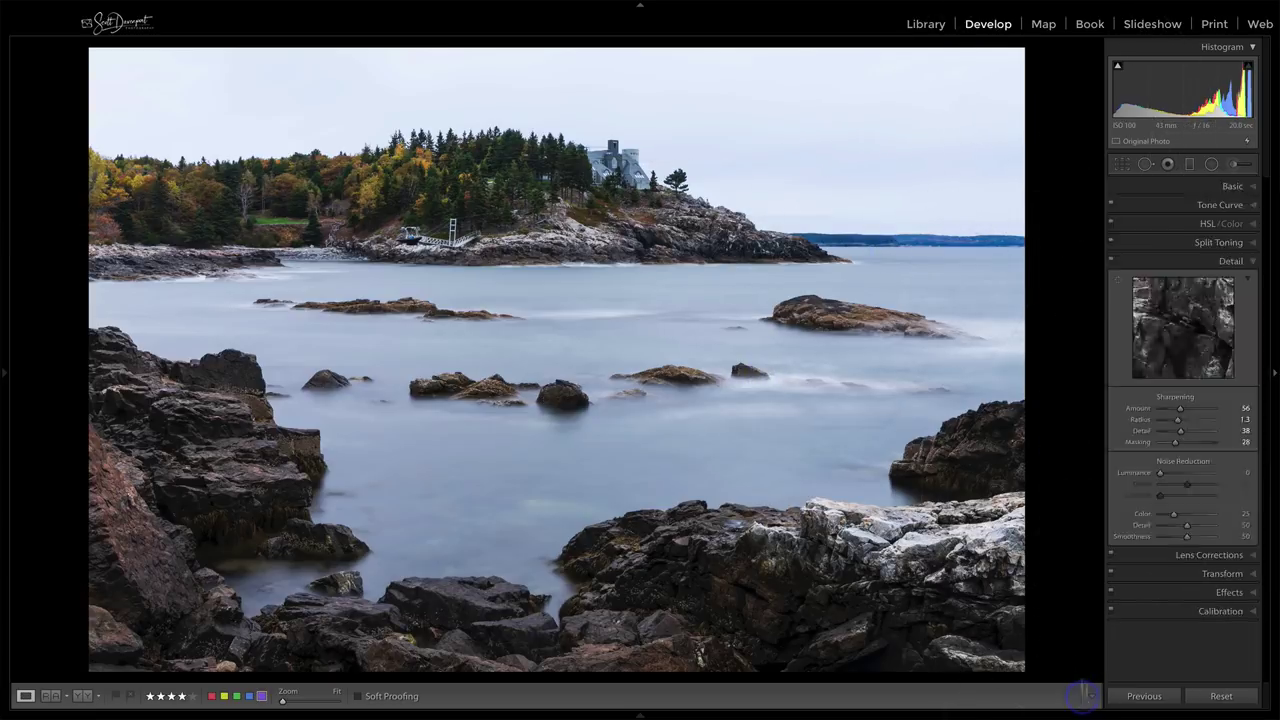
right_click(434, 185)
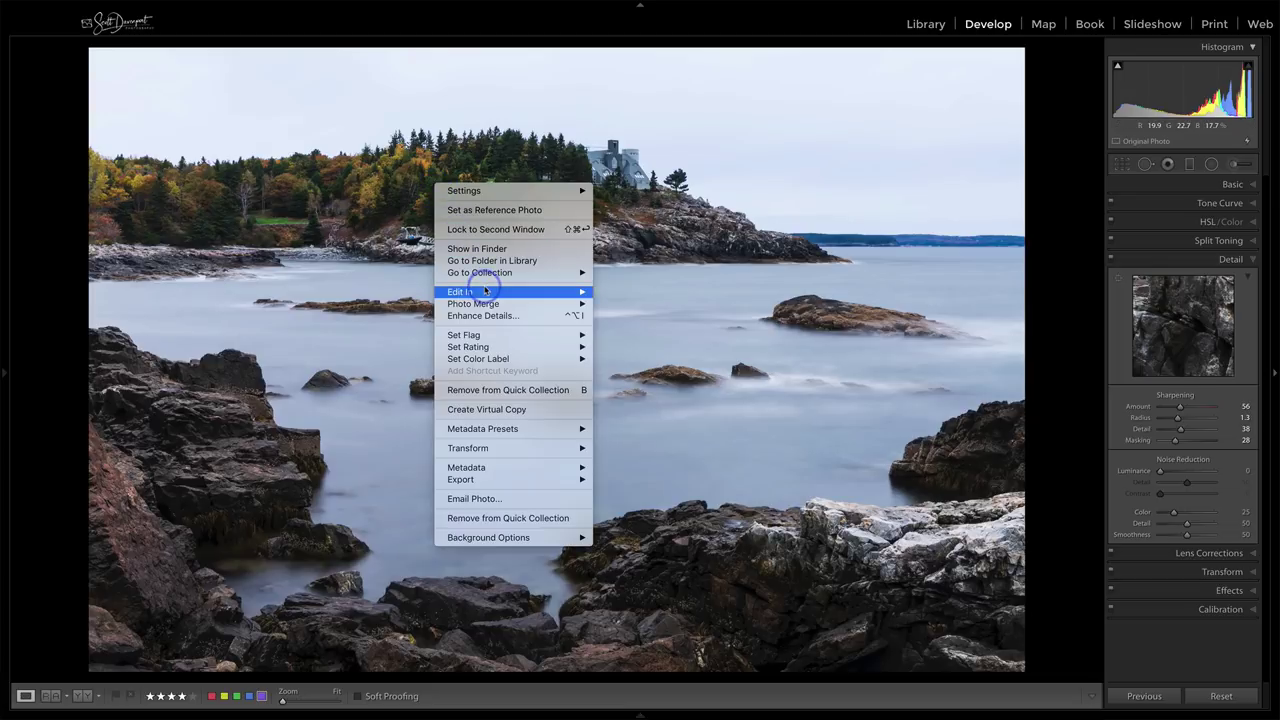
mouse_move(488, 290)
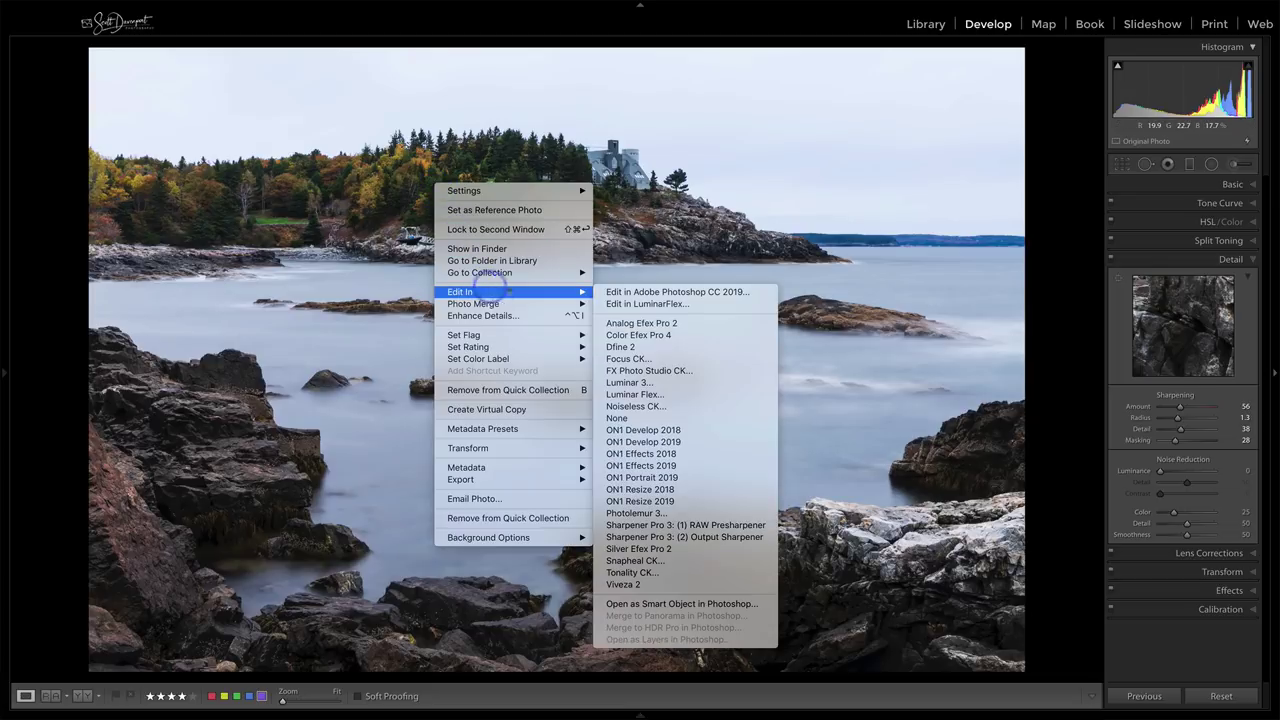
left_click(704, 467)
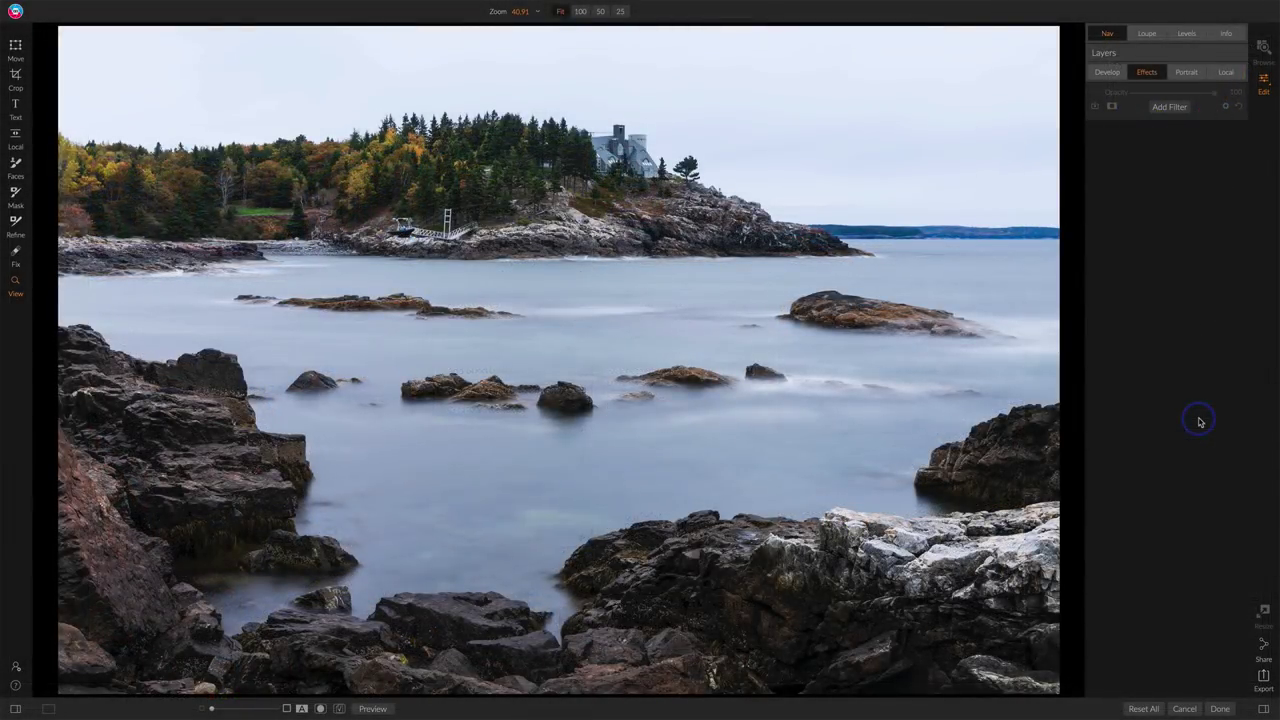
- Retouch the rocks in the photo's lower-left corner with the Perfect Eraser at size 200
key("q")
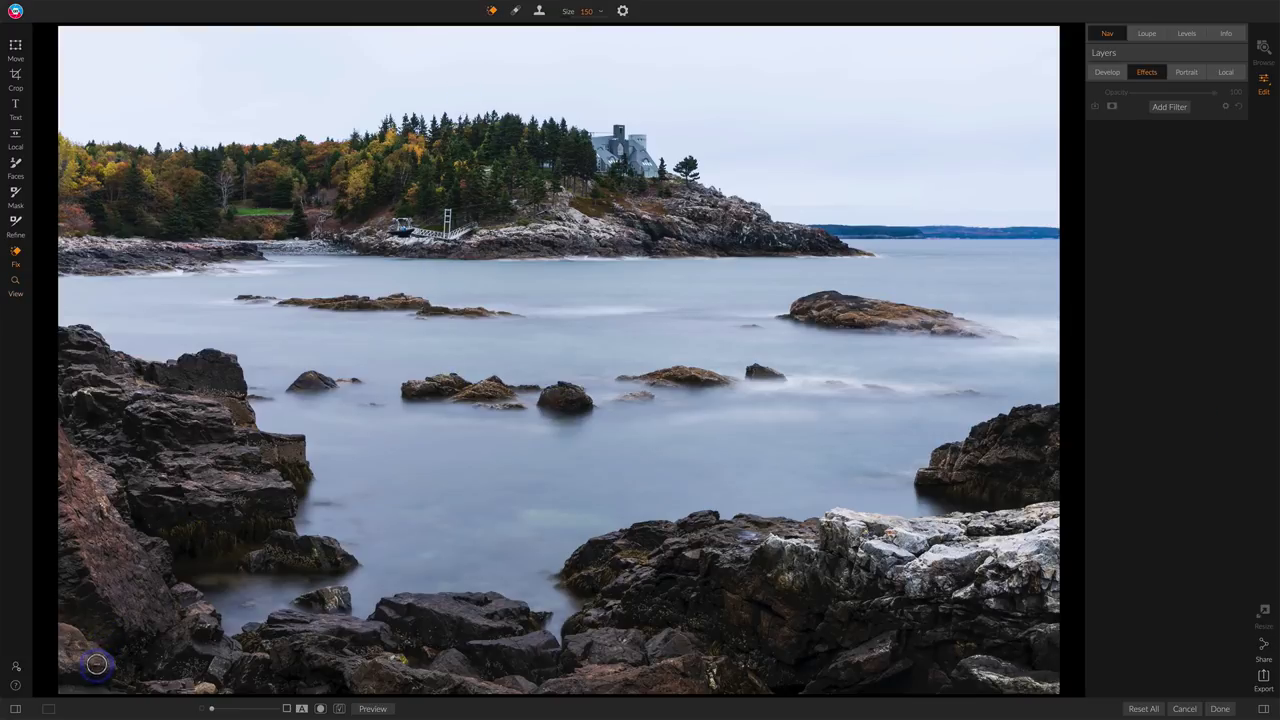
key("bracketright")
mouse_move(63, 677)
left_mouse_down()
mouse_move(120, 691)
mouse_move(58, 676)
left_mouse_up()
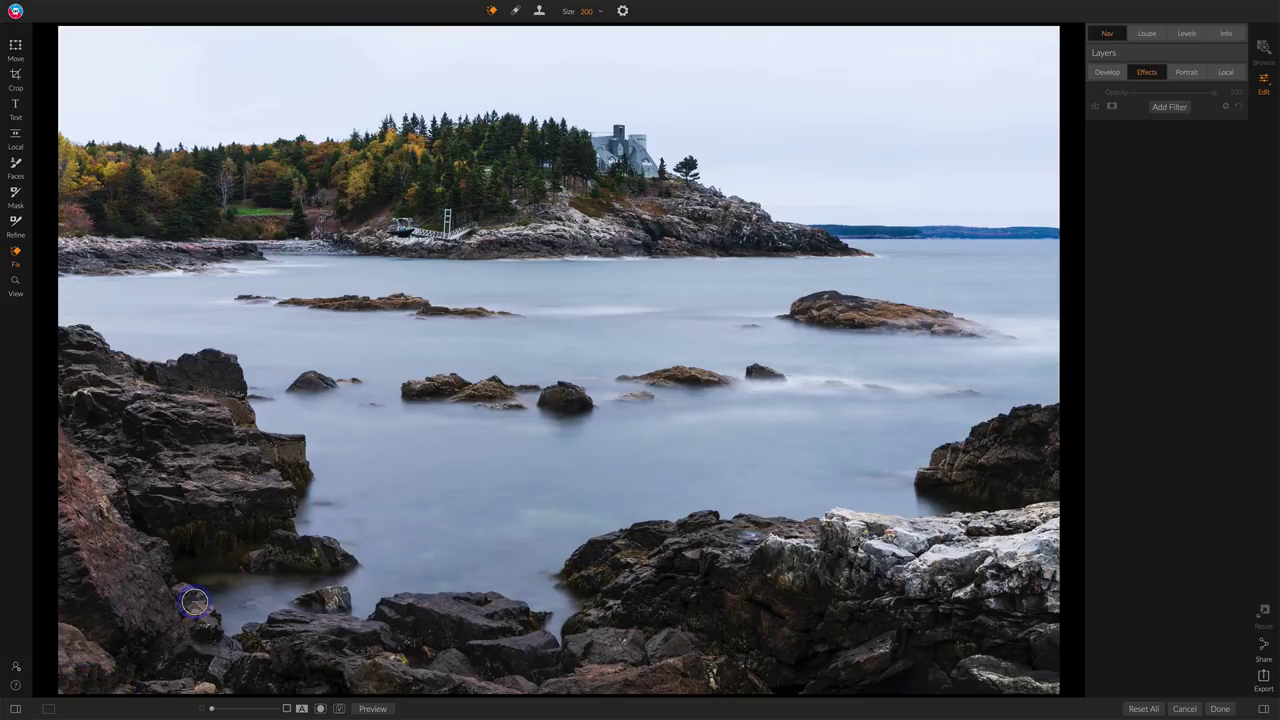
left_click(141, 636)
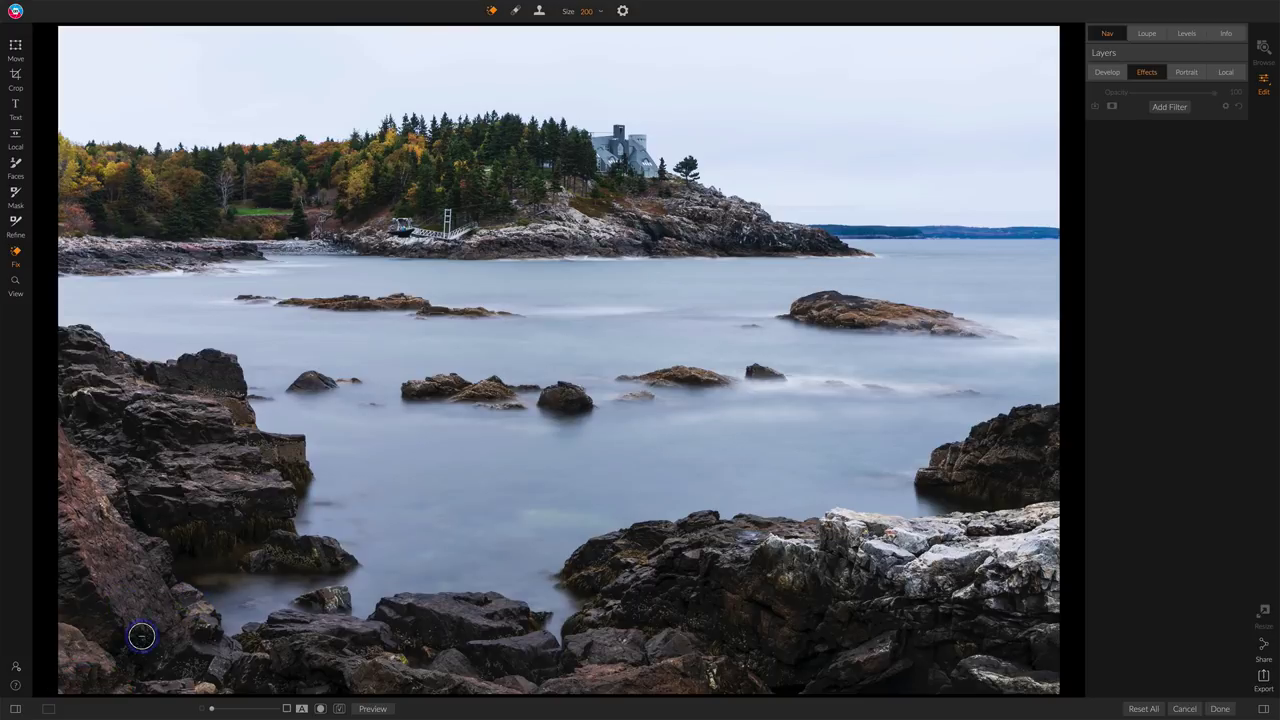
- At 100% zoom, clone rock texture over the lower part of the corner boulder with a size 150 Clone Stamp
left_click(15, 284)
left_click(108, 614)
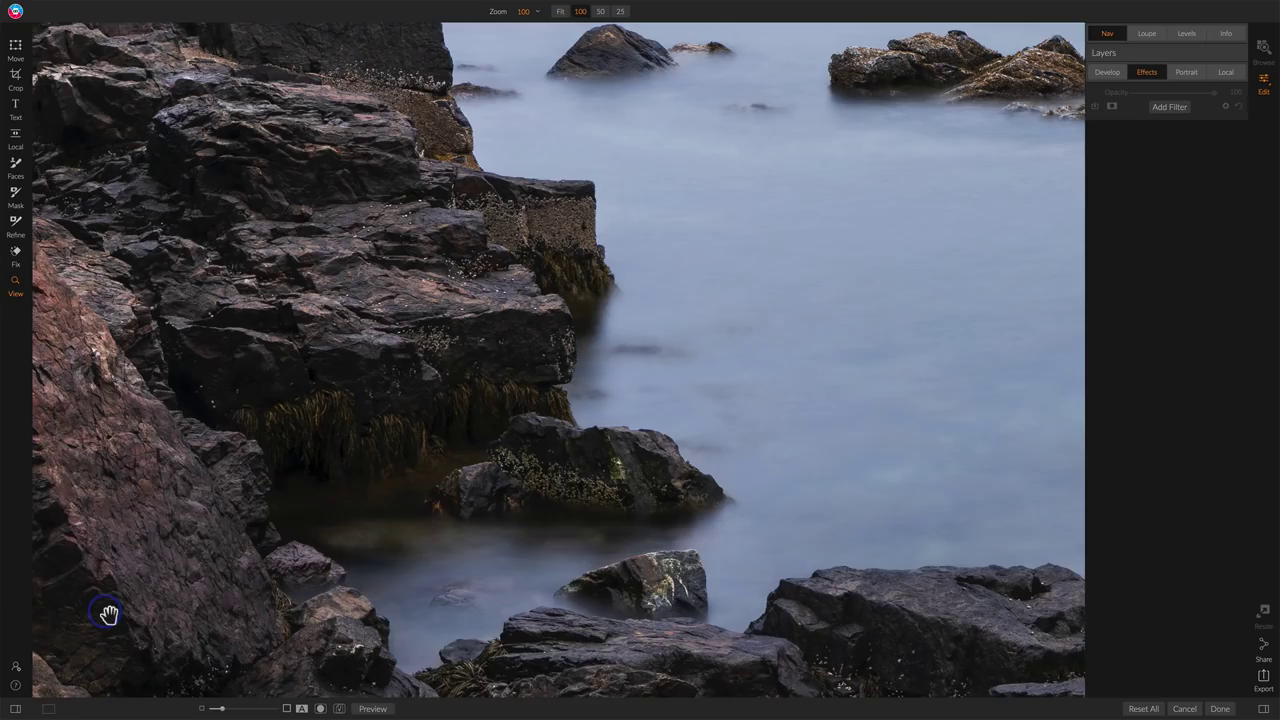
left_click_drag(108, 614, 431, 344)
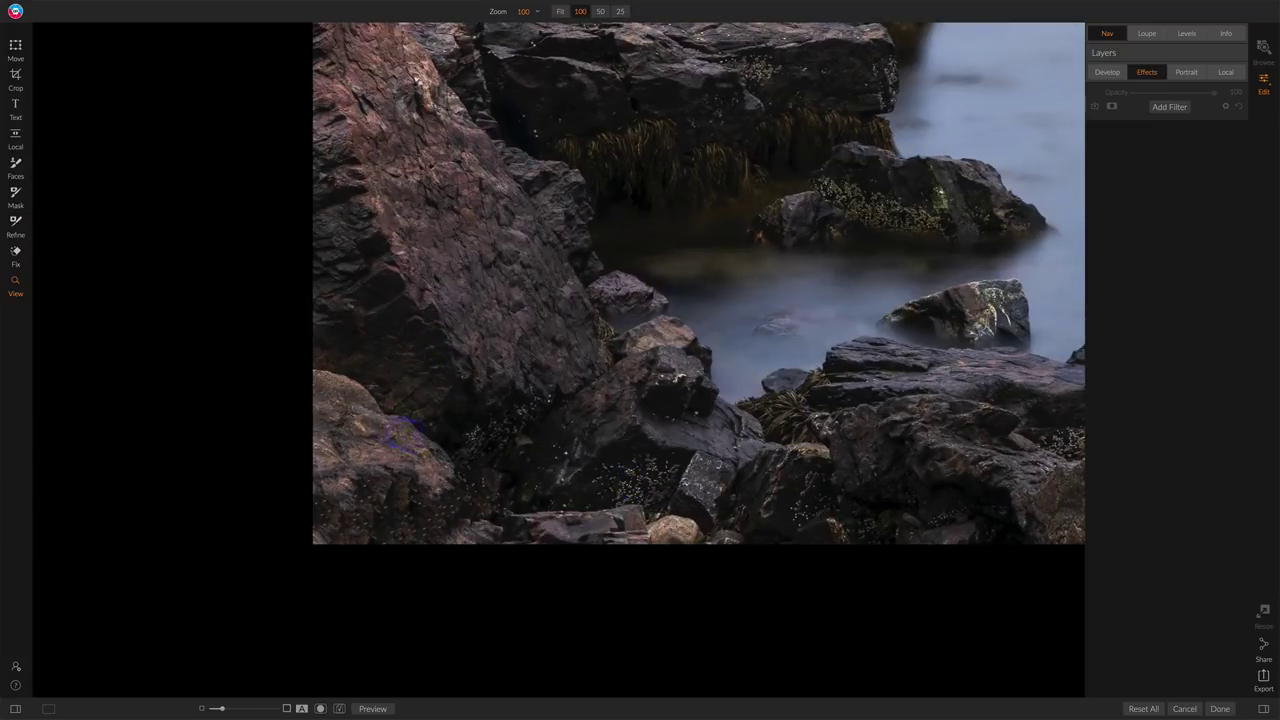
left_click(16, 255)
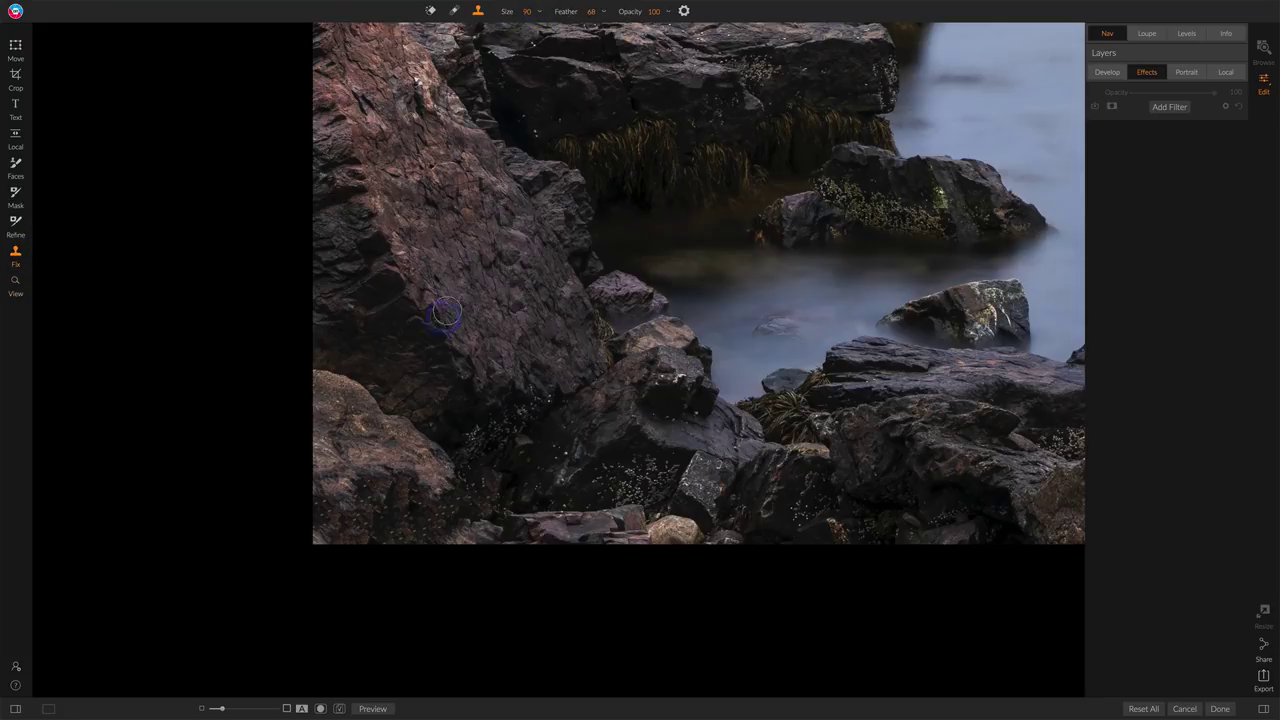
key("bracketright")
key("bracketright")
key("bracketright")
key("bracketright")
key("bracketright")
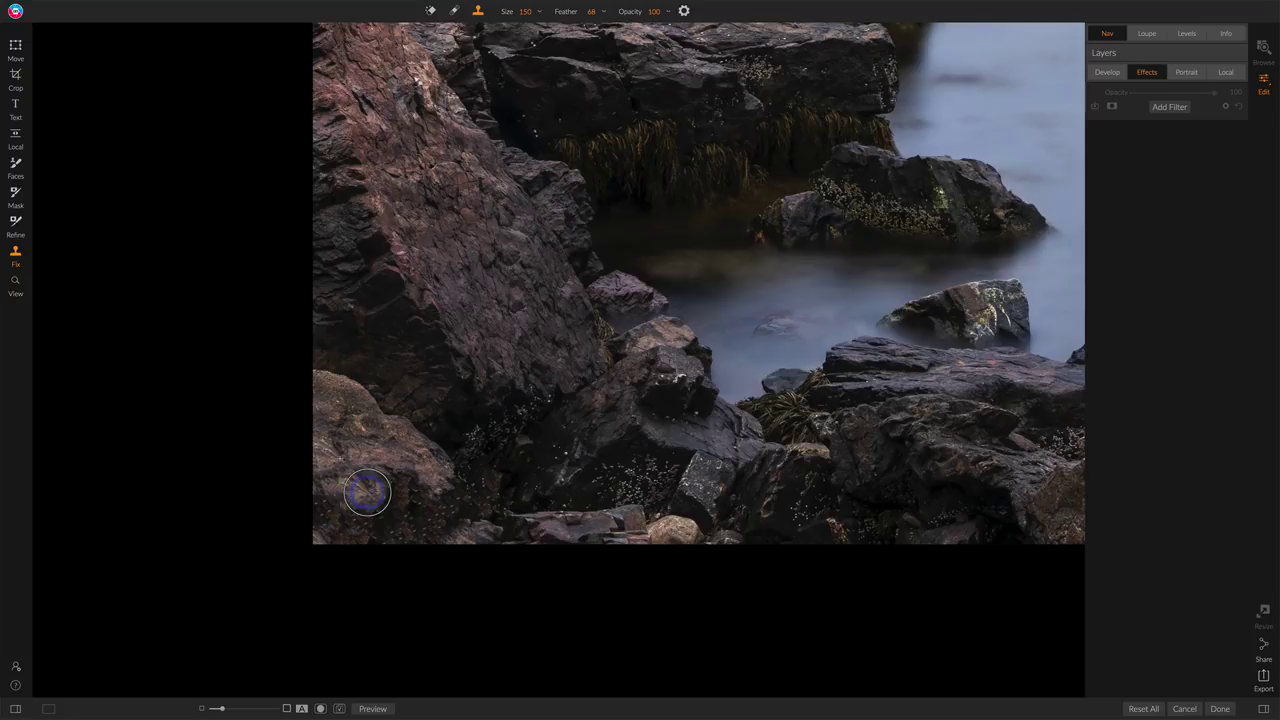
left_click_drag(413, 491, 425, 501)
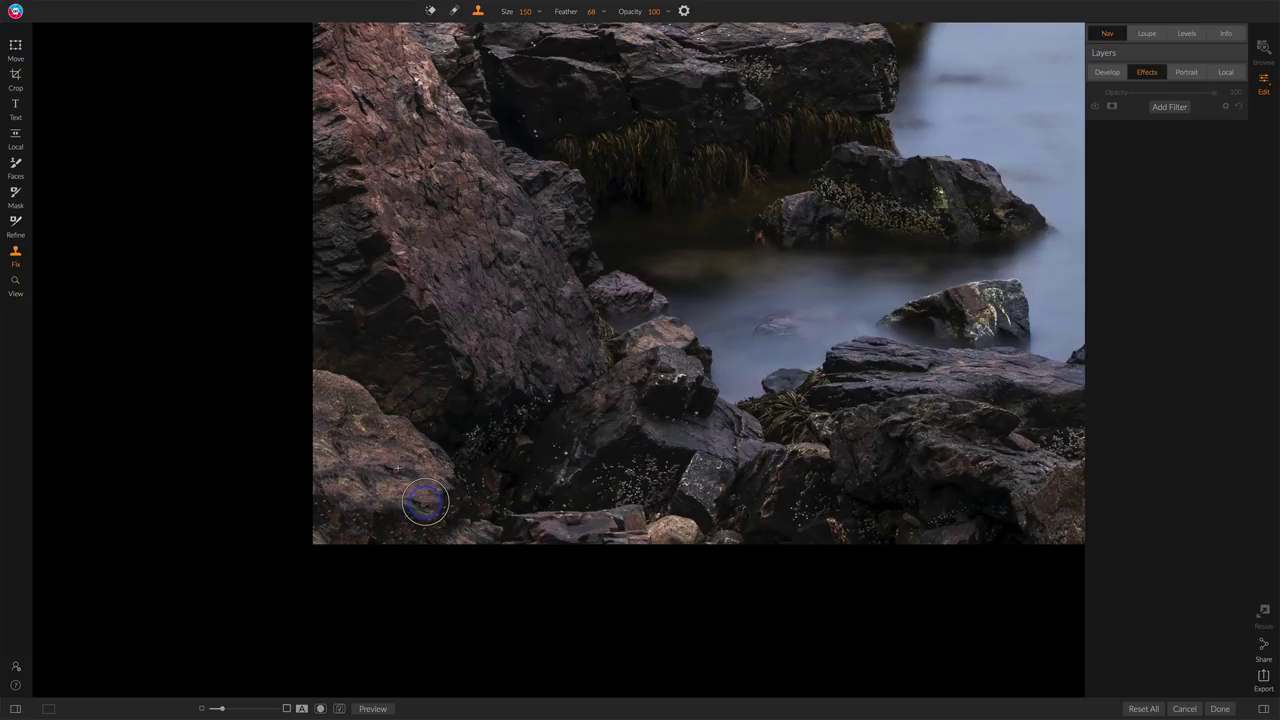
mouse_move(425, 501)
left_mouse_down()
mouse_move(398, 471)
mouse_move(363, 486)
mouse_move(299, 482)
mouse_move(298, 417)
mouse_move(326, 452)
mouse_move(329, 513)
mouse_move(319, 509)
mouse_move(355, 524)
mouse_move(327, 536)
mouse_move(443, 473)
mouse_move(453, 484)
mouse_move(436, 508)
mouse_move(379, 513)
mouse_move(423, 494)
mouse_move(434, 516)
mouse_move(374, 534)
left_mouse_up()
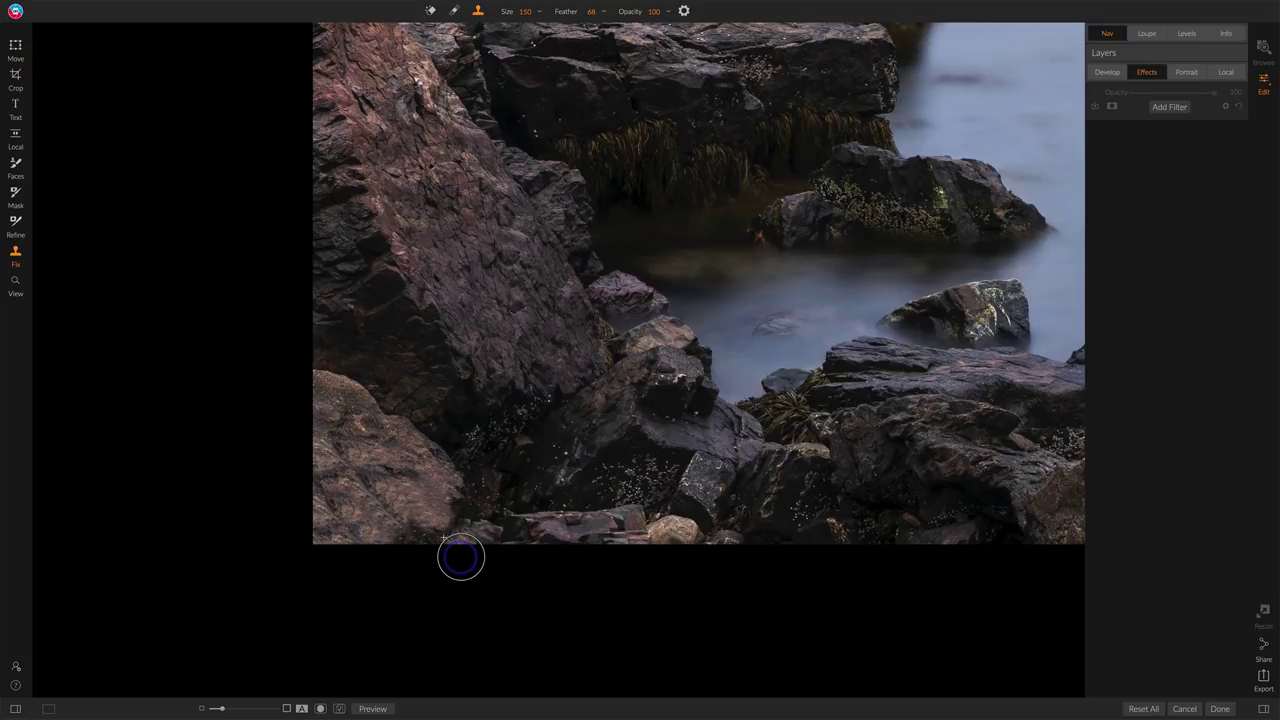
- Continue cloning along the corner boulder's base and its edge beside the dark crevice, enlarging the Clone Stamp to size 200
mouse_move(460, 557)
left_mouse_down()
mouse_move(349, 466)
mouse_move(343, 428)
left_mouse_up()
mouse_move(417, 534)
left_mouse_down()
mouse_move(513, 591)
mouse_move(373, 567)
mouse_move(460, 513)
mouse_move(432, 456)
mouse_move(450, 518)
left_mouse_up()
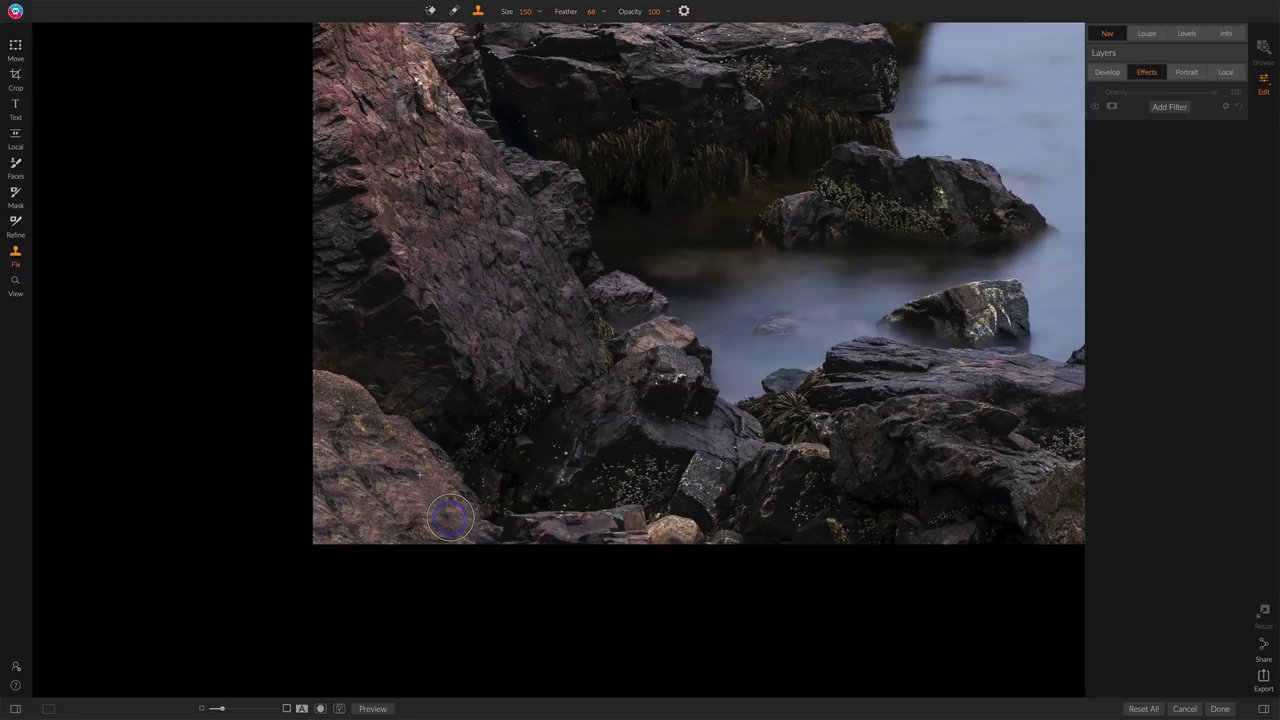
key("bracketright")
key("bracketright")
key("bracketright")
key("bracketright")
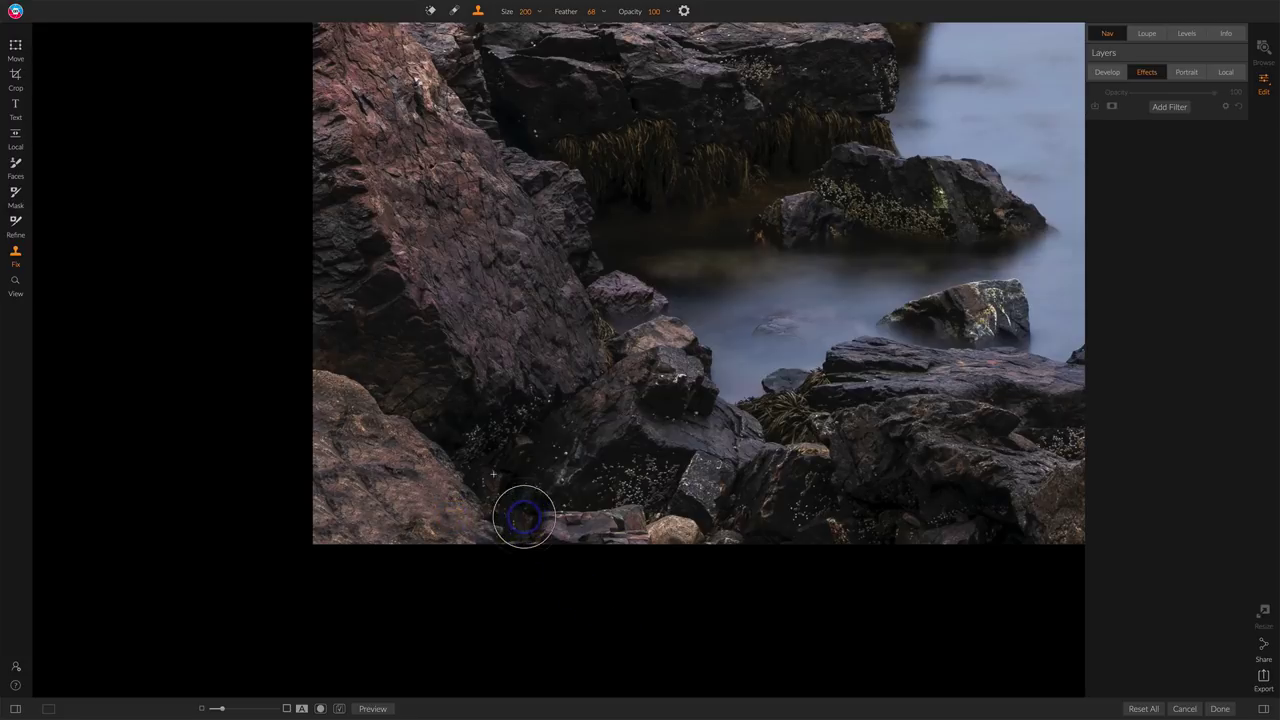
left_click_drag(532, 528, 491, 540)
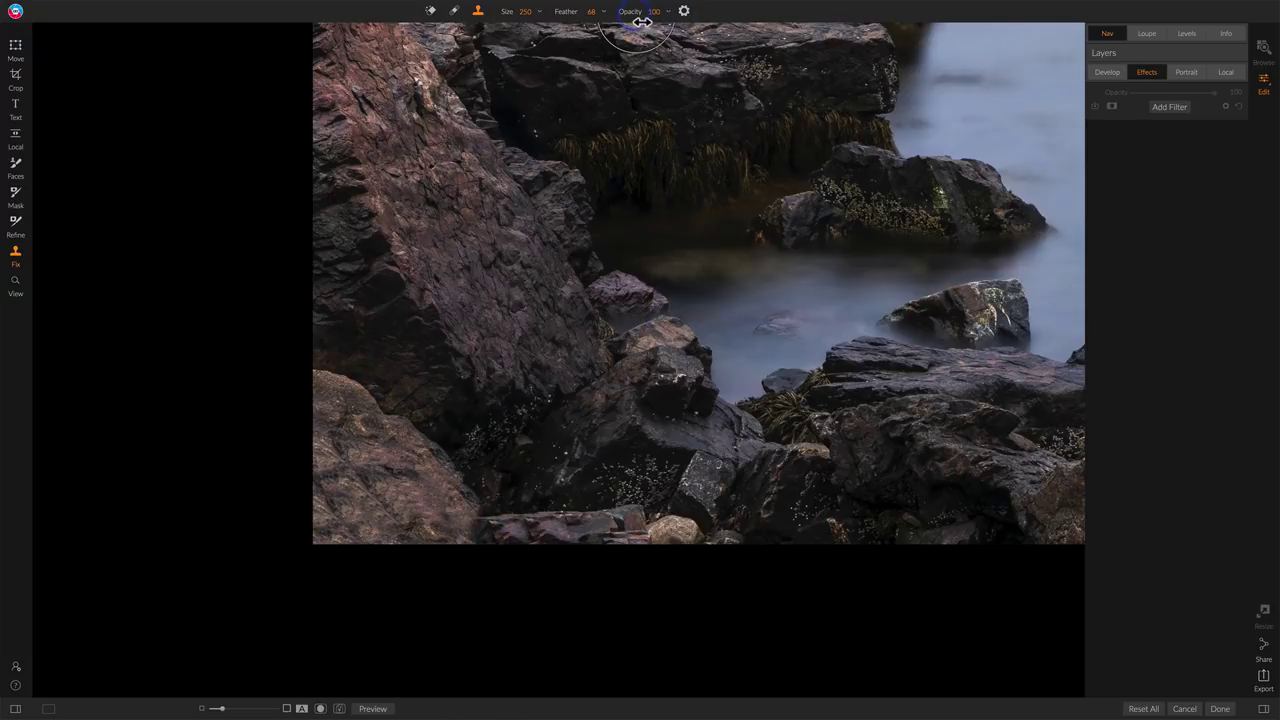
- Blend the boulder's lower edge with the Clone Stamp at 57 opacity, and clean up its base with the Perfect Eraser
left_click_drag(645, 18, 588, 12)
left_click_drag(474, 543, 483, 541)
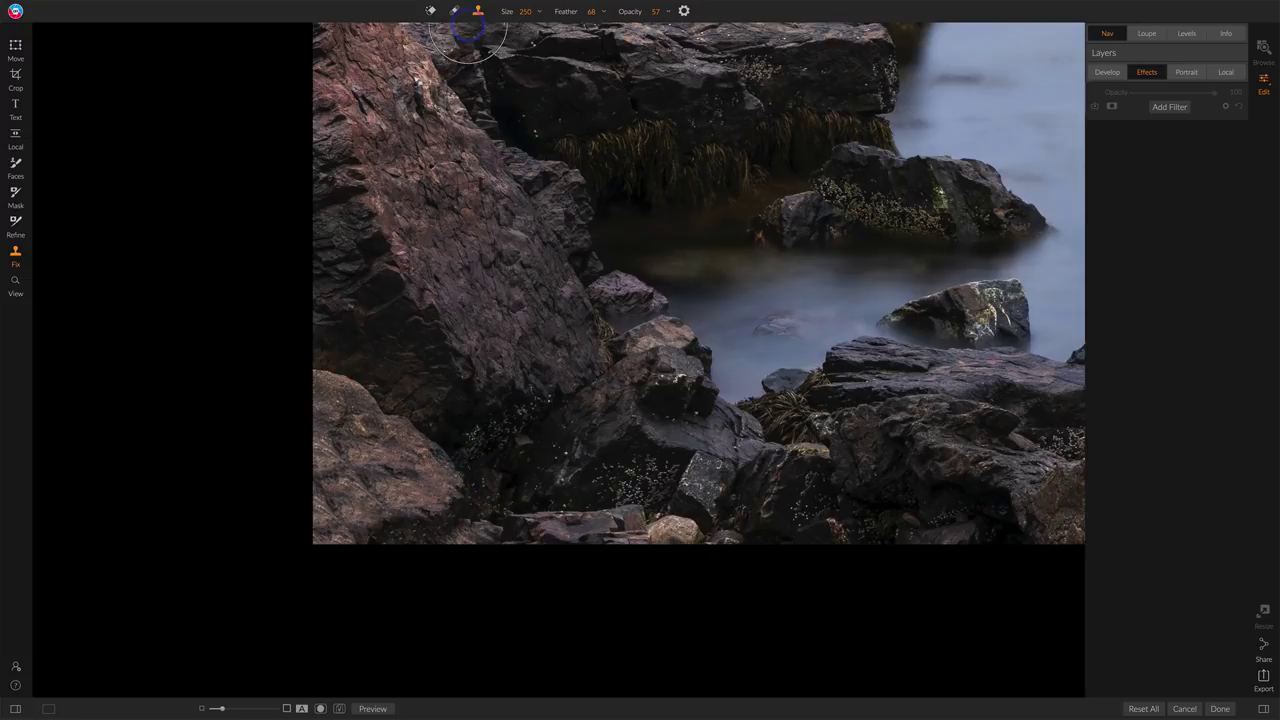
left_click(430, 11)
mouse_move(429, 526)
left_mouse_down()
mouse_move(374, 537)
mouse_move(399, 549)
left_mouse_up()
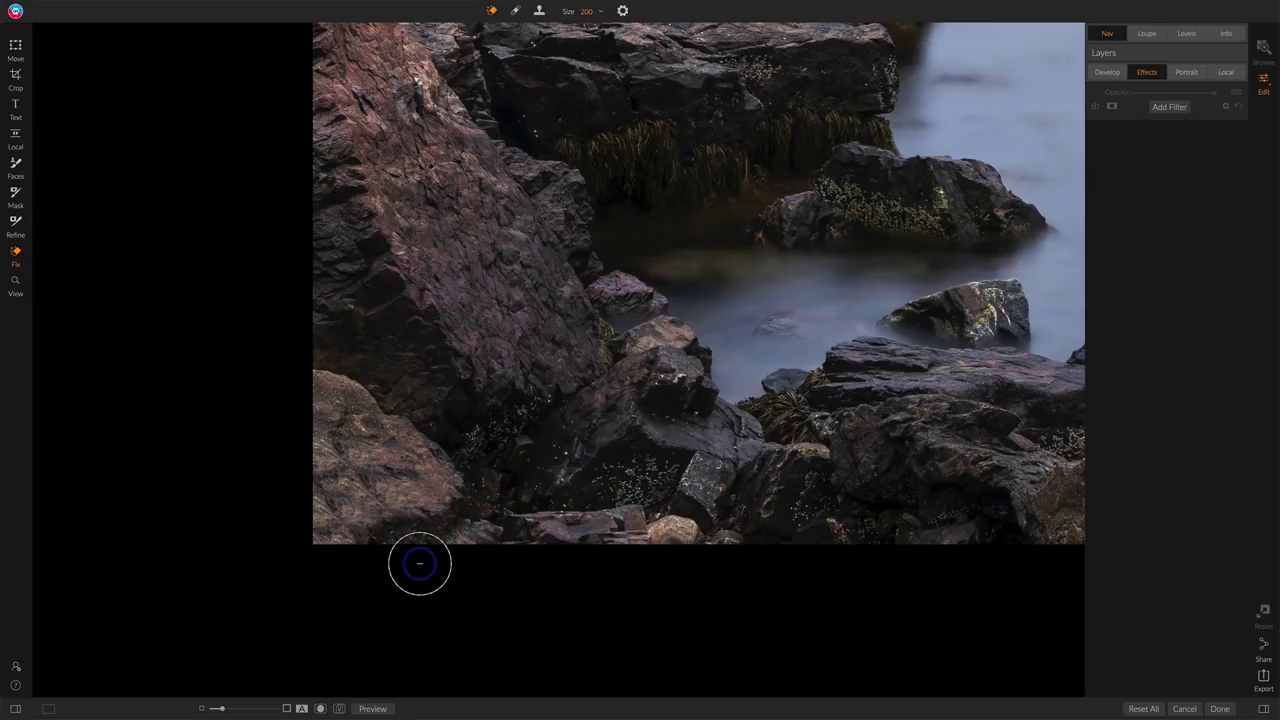
- Sample the corner boulder's texture and clone it across the boulder's base with a size 250 Clone Stamp at 100 opacity
left_click(539, 11)
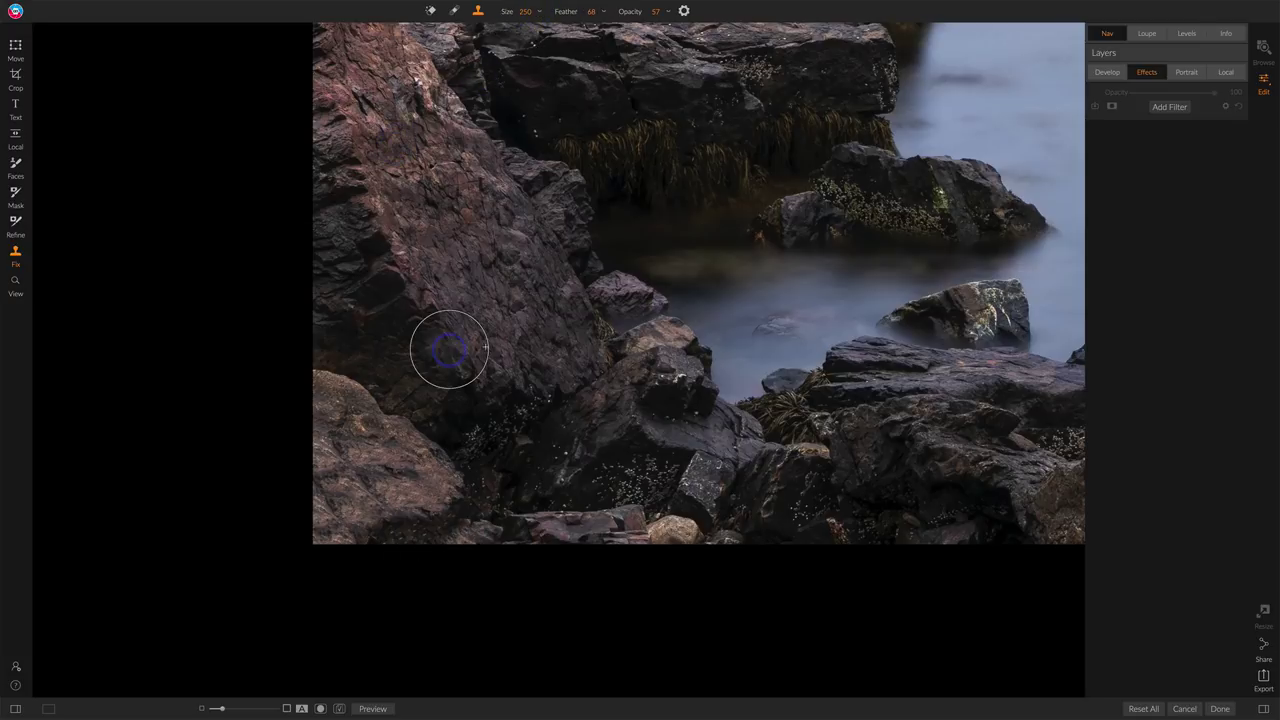
left_click(406, 475, "alt")
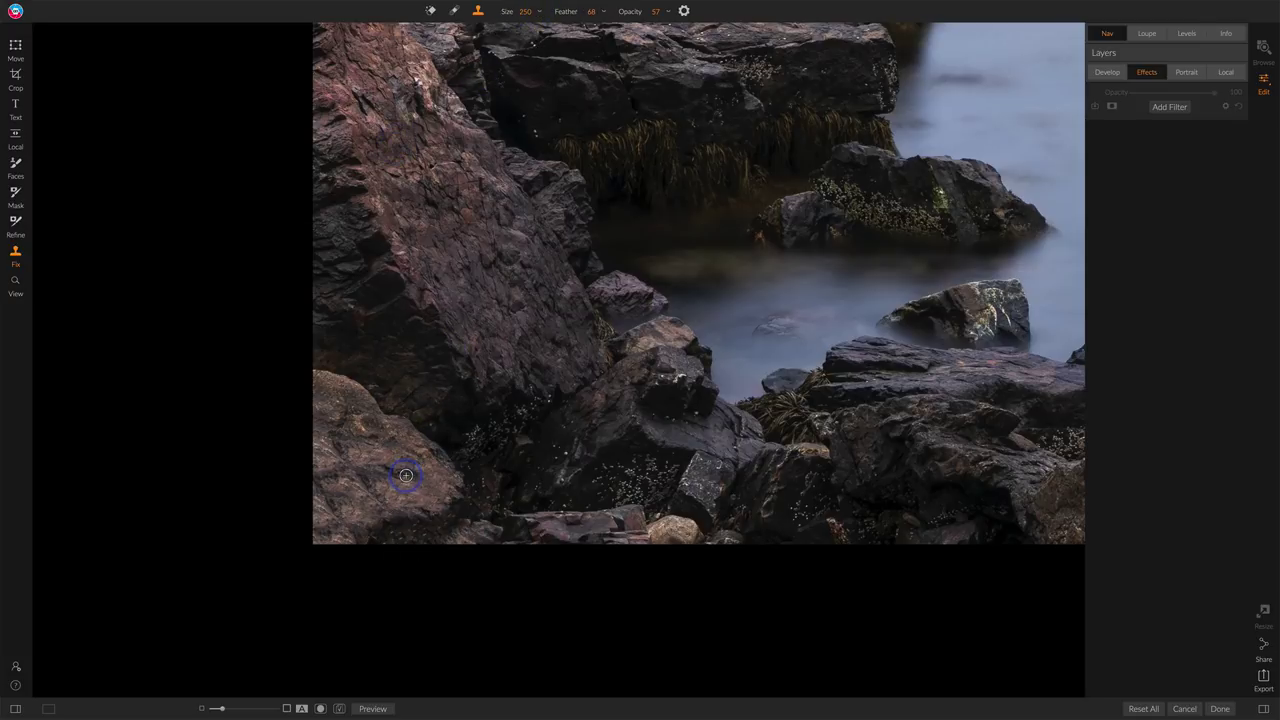
left_click_drag(640, 11, 770, 15)
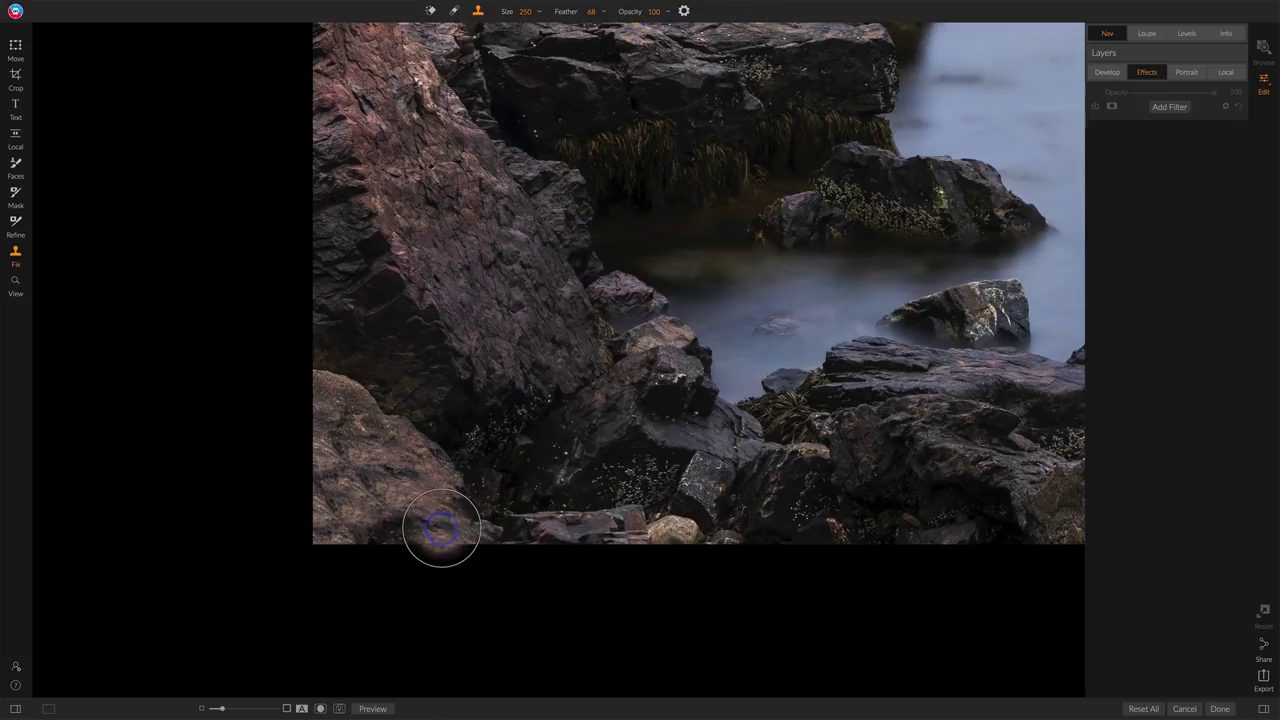
left_click_drag(452, 529, 329, 557)
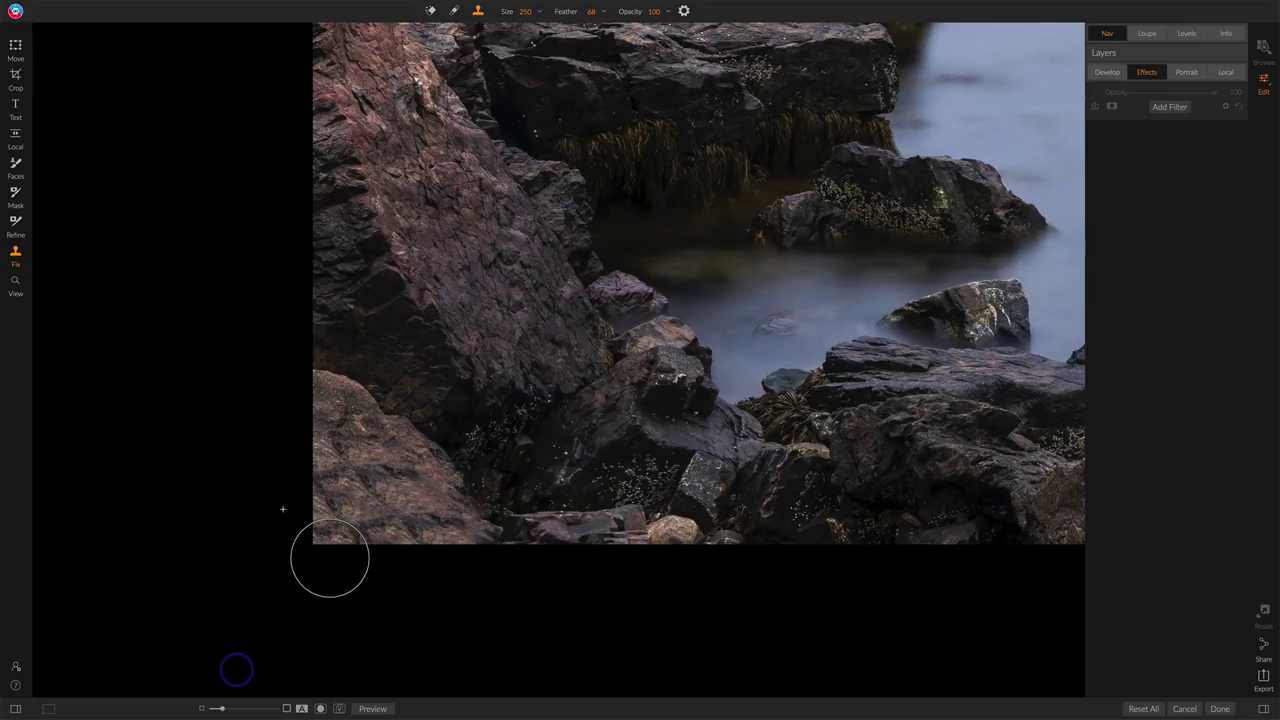
- Touch up the photo's lower-left corner with the Clone Stamp at size 100 and opacity 60, and fit the whole photo in view
key("bracketleft")
key("bracketleft")
key("bracketleft")
key("bracketleft")
key("bracketleft")
key("bracketleft")
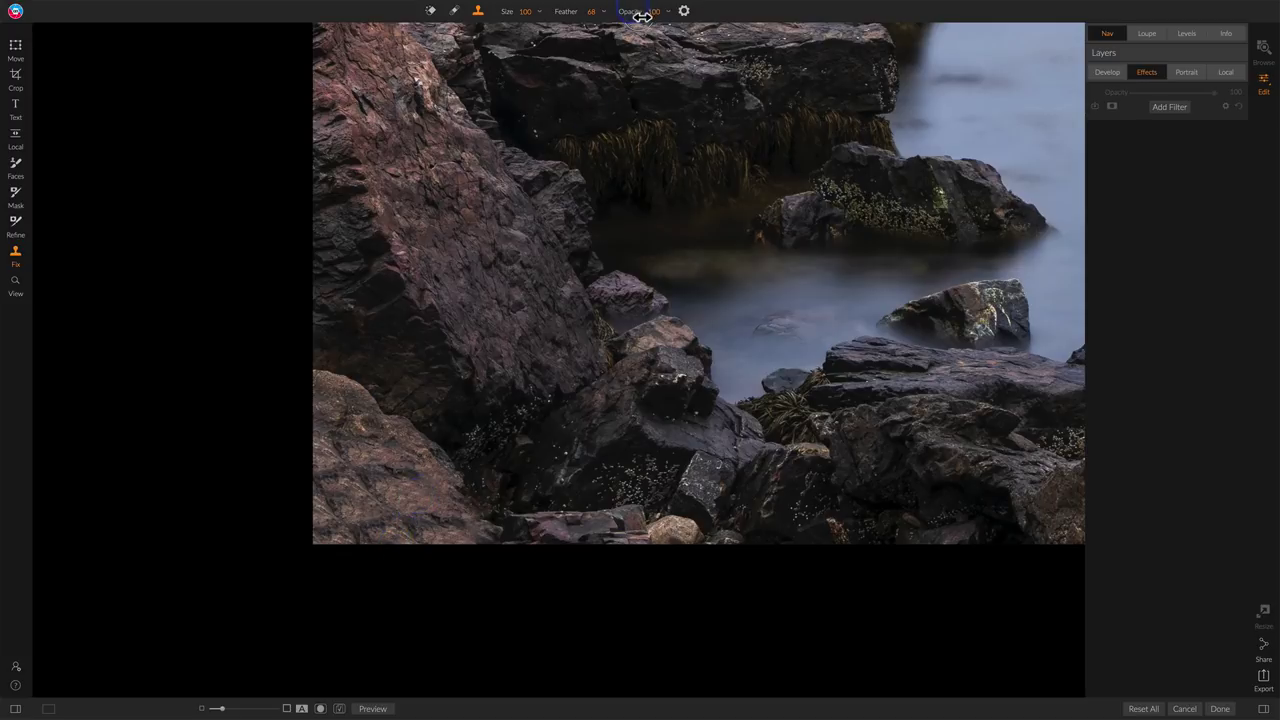
left_click_drag(641, 12, 598, 17)
left_click_drag(357, 527, 326, 527)
left_click(331, 498)
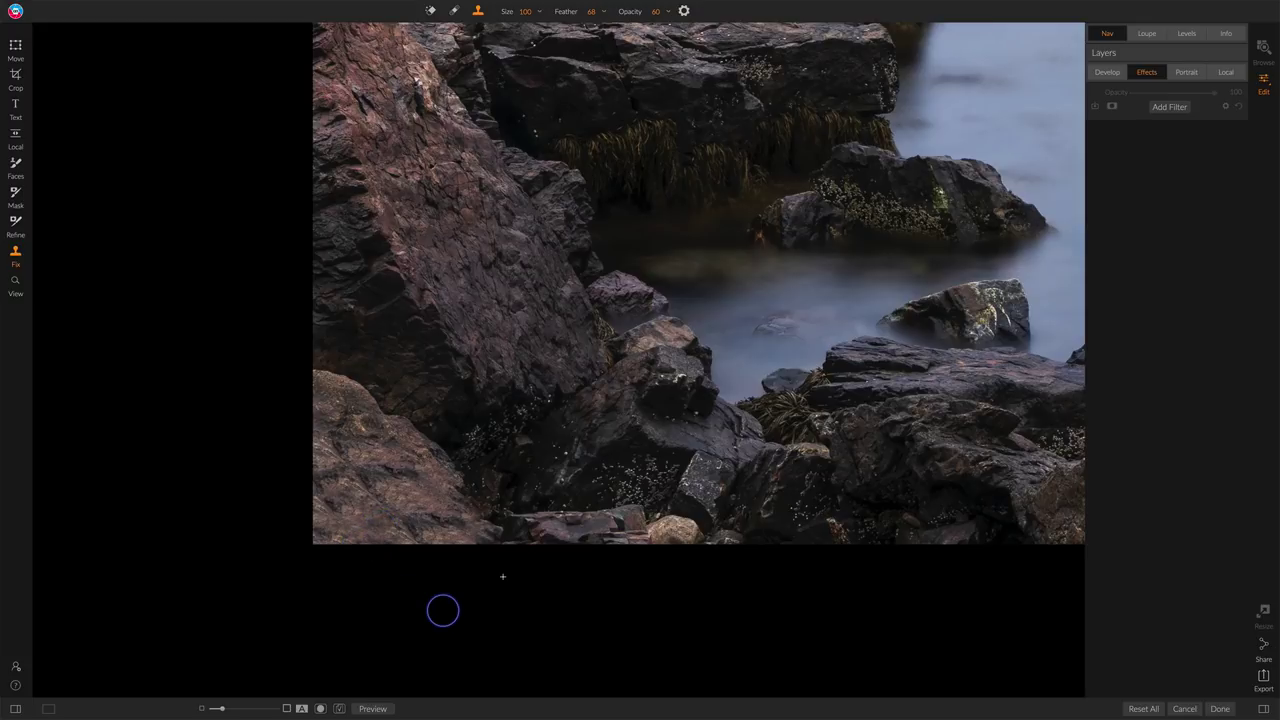
key("ctrl+0")
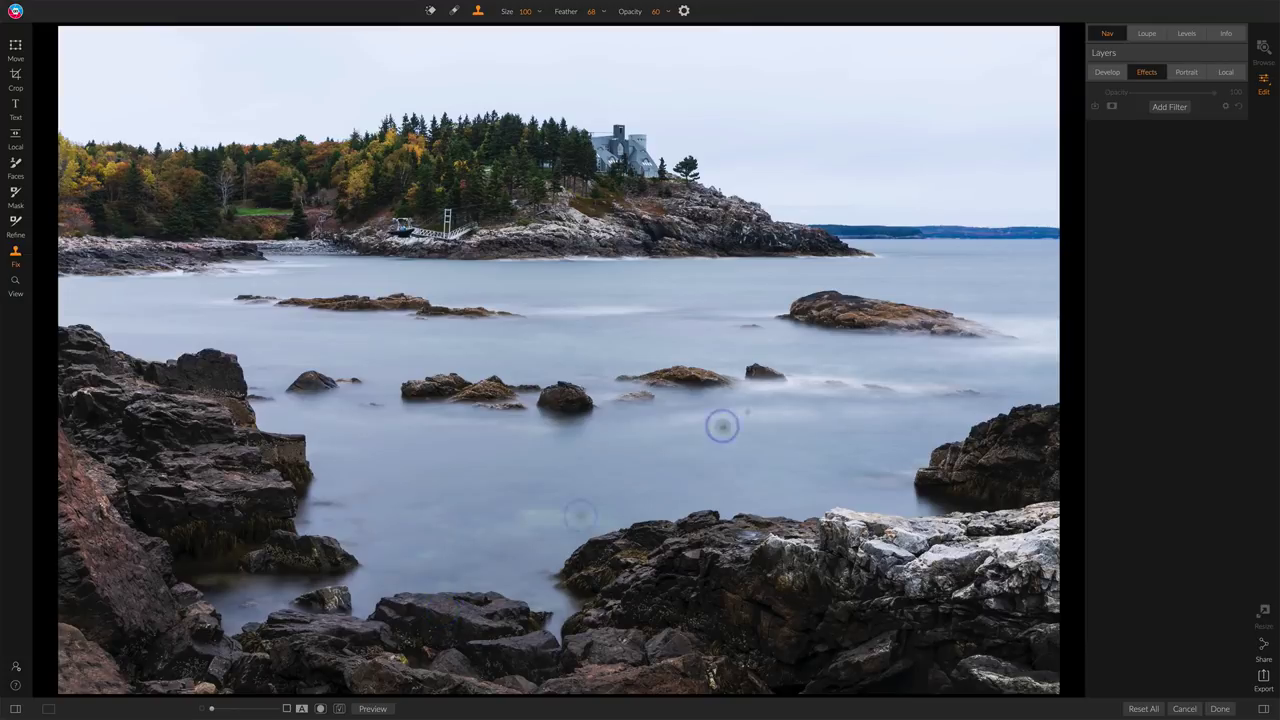
- Open a local adjustment with Exposure -1 and set its paint-in brush to size 250 with Feather 64
left_click(1226, 74)
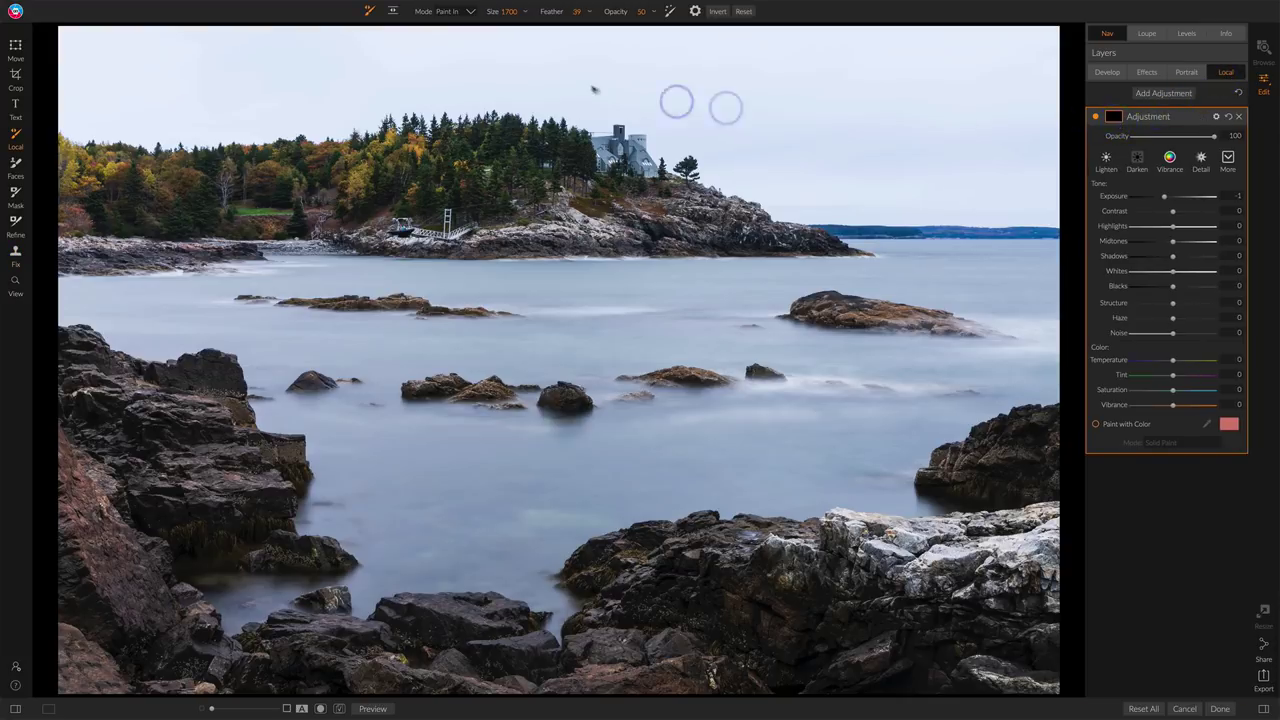
key("bracketleft")
key("bracketleft")
key("bracketleft")
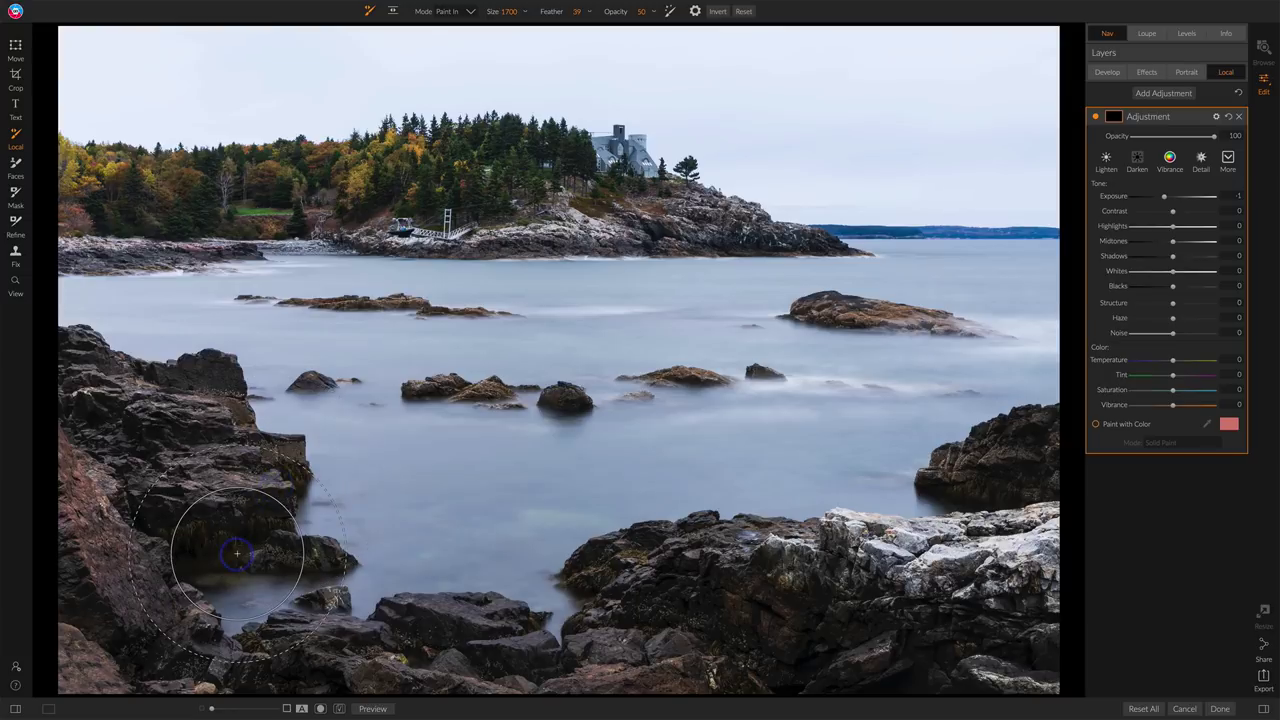
key("bracketleft")
key("bracketleft")
key("bracketleft")
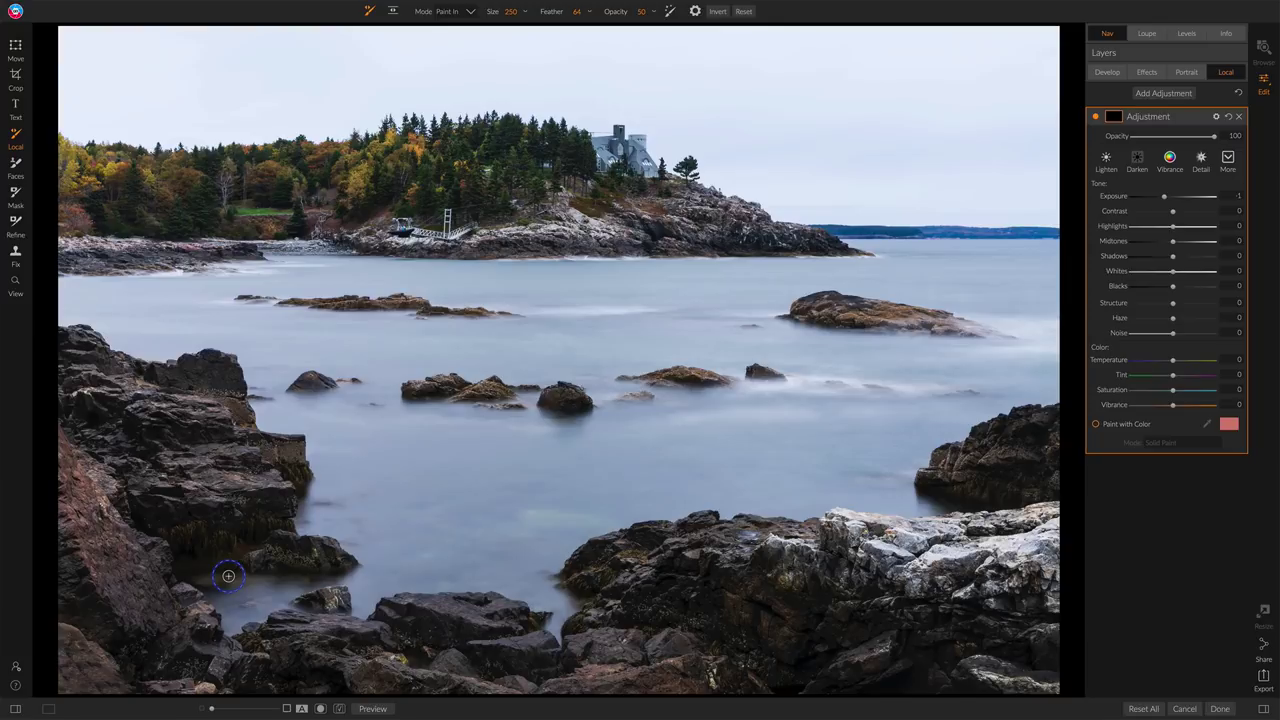
- Add a Color Adjustment filter with the Foliage preset and compare the filter off and on
left_click(1146, 73)
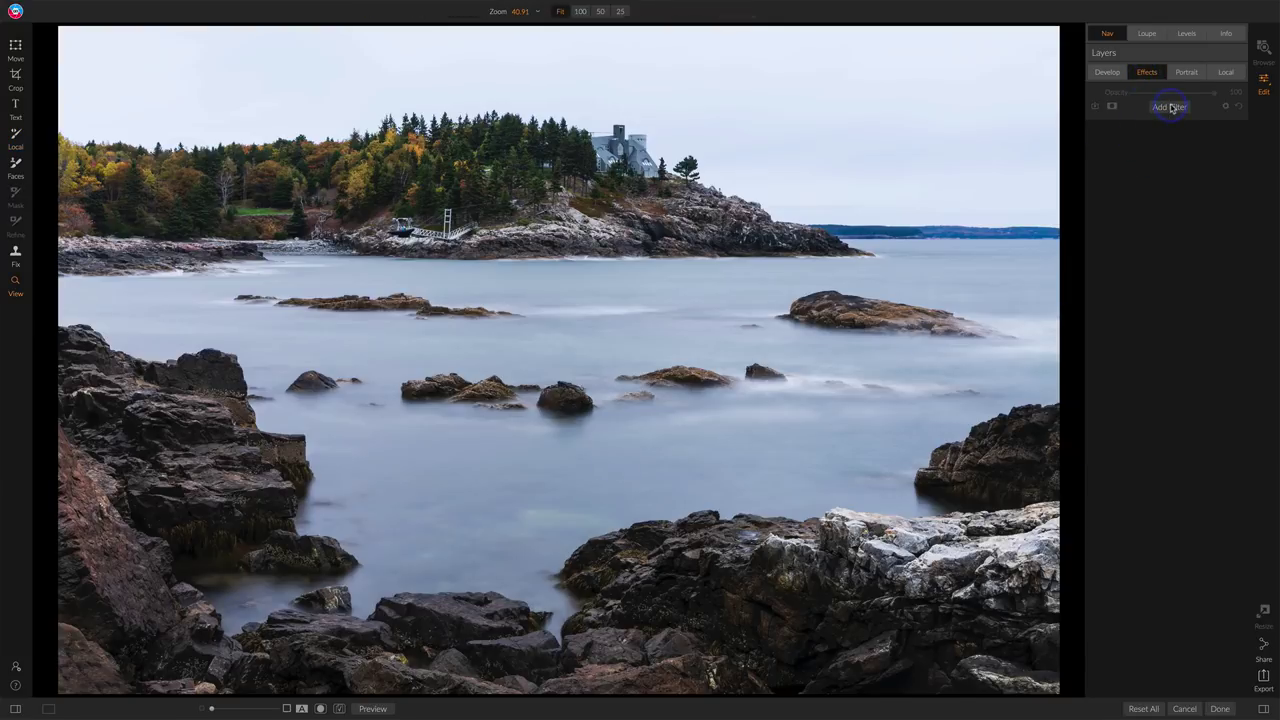
left_click(1172, 107)
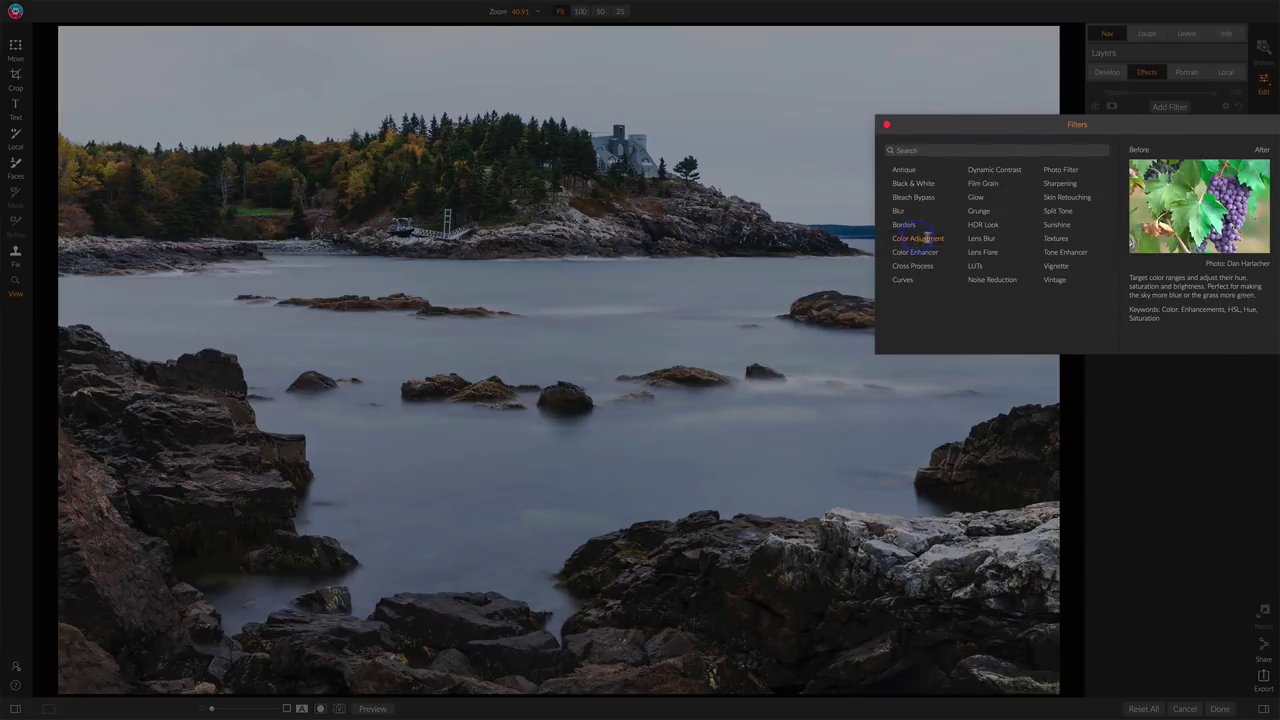
left_click(925, 238)
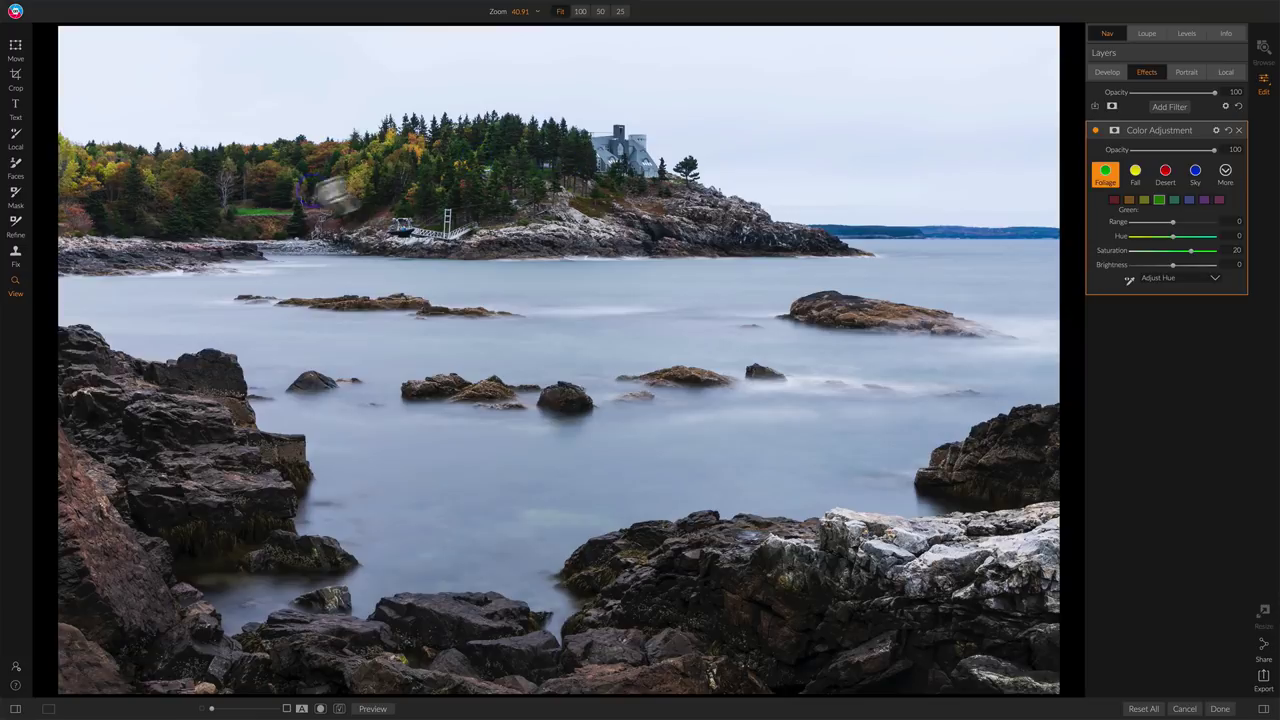
left_click(1096, 131)
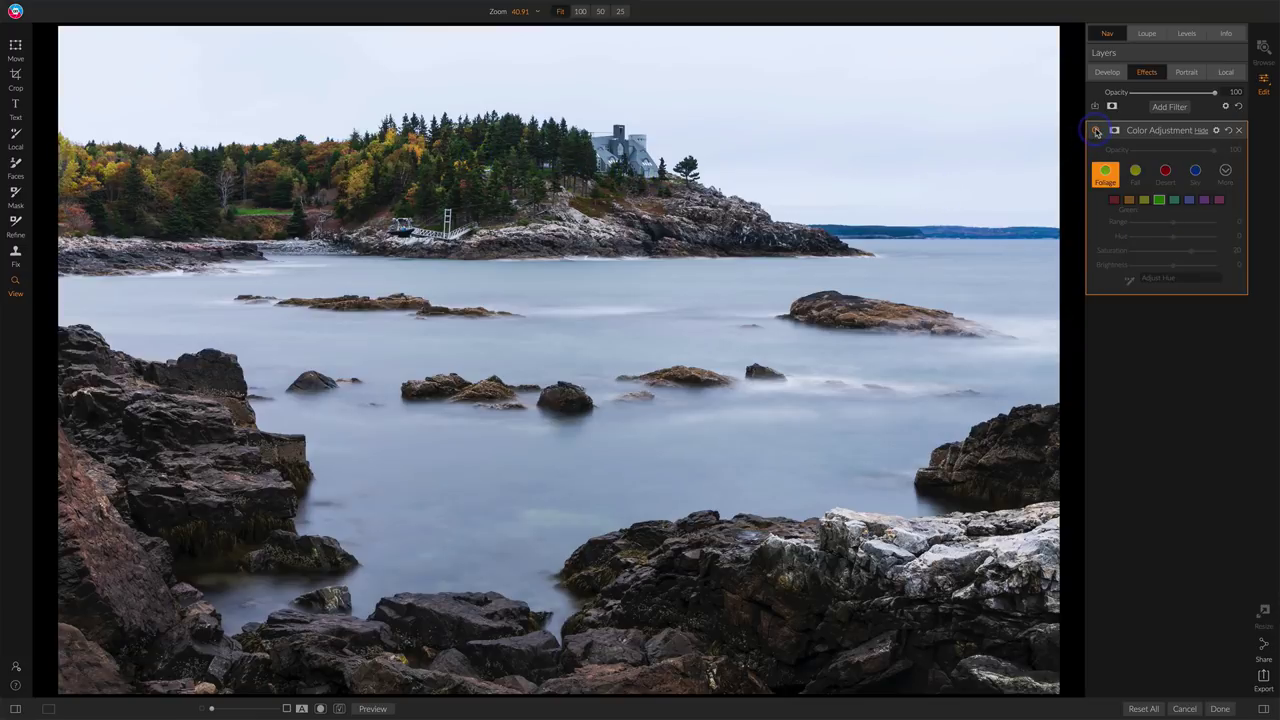
left_click(1096, 131)
left_click(1096, 131)
left_click(1096, 131)
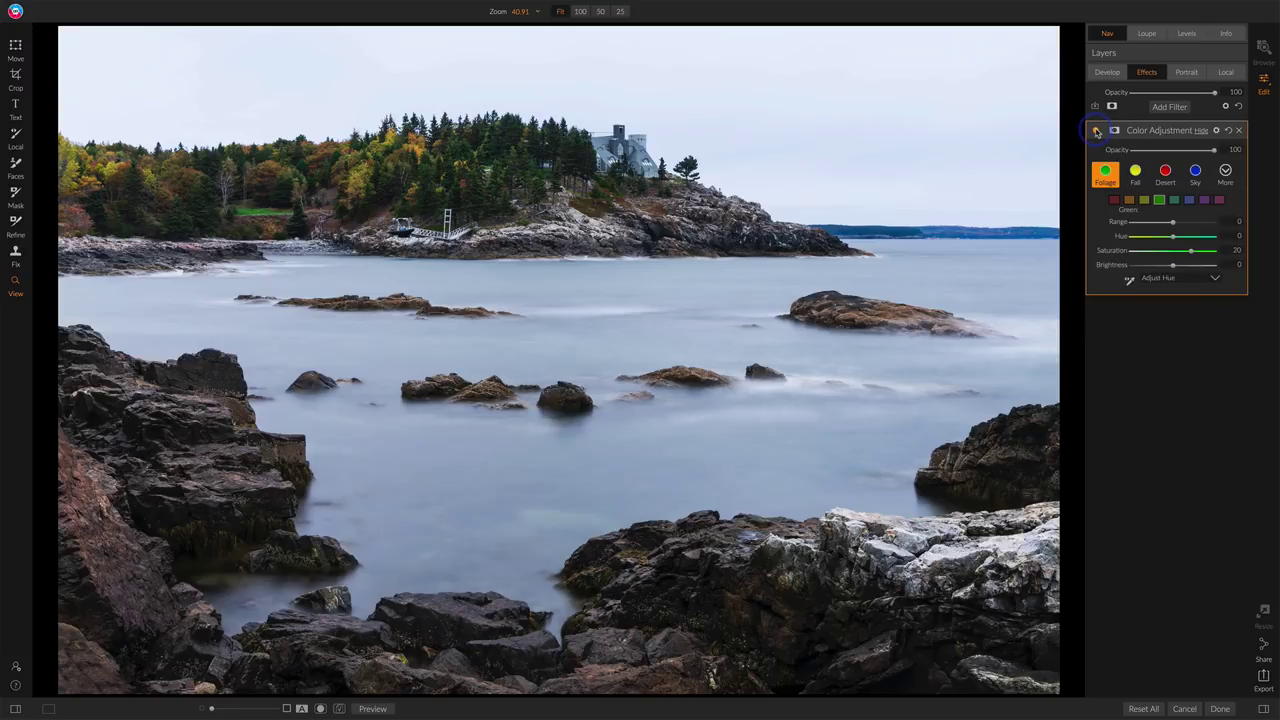
- Fine-tune the hue and saturation of the yellows, and set the saturation of the oranges to 9 in the Color Adjustment filter
left_click(1144, 200)
left_click(1172, 236)
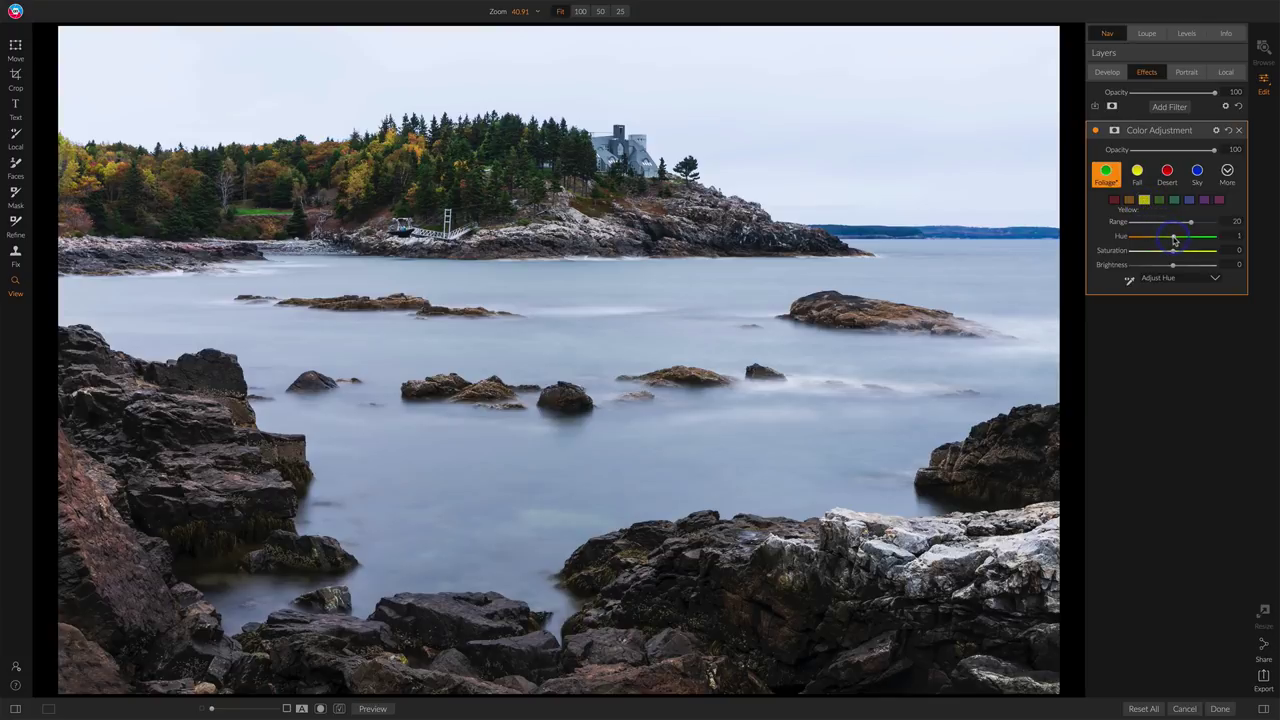
left_click(1177, 250)
left_click(1129, 200)
left_click(1172, 250)
left_click_drag(1172, 251, 1181, 256)
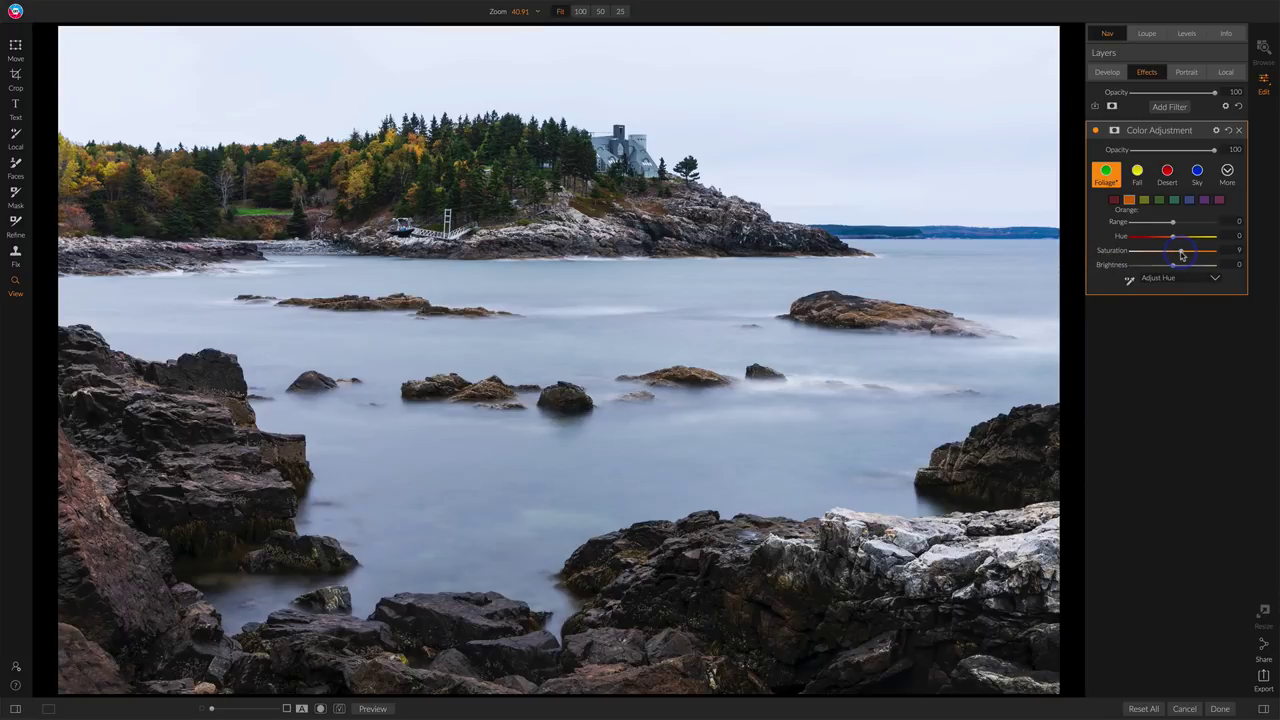
- Add a Dynamic Contrast filter with Medium 15 and Large 20, and compare the photo with the filter off and on
left_click(1168, 107)
left_click(994, 169)
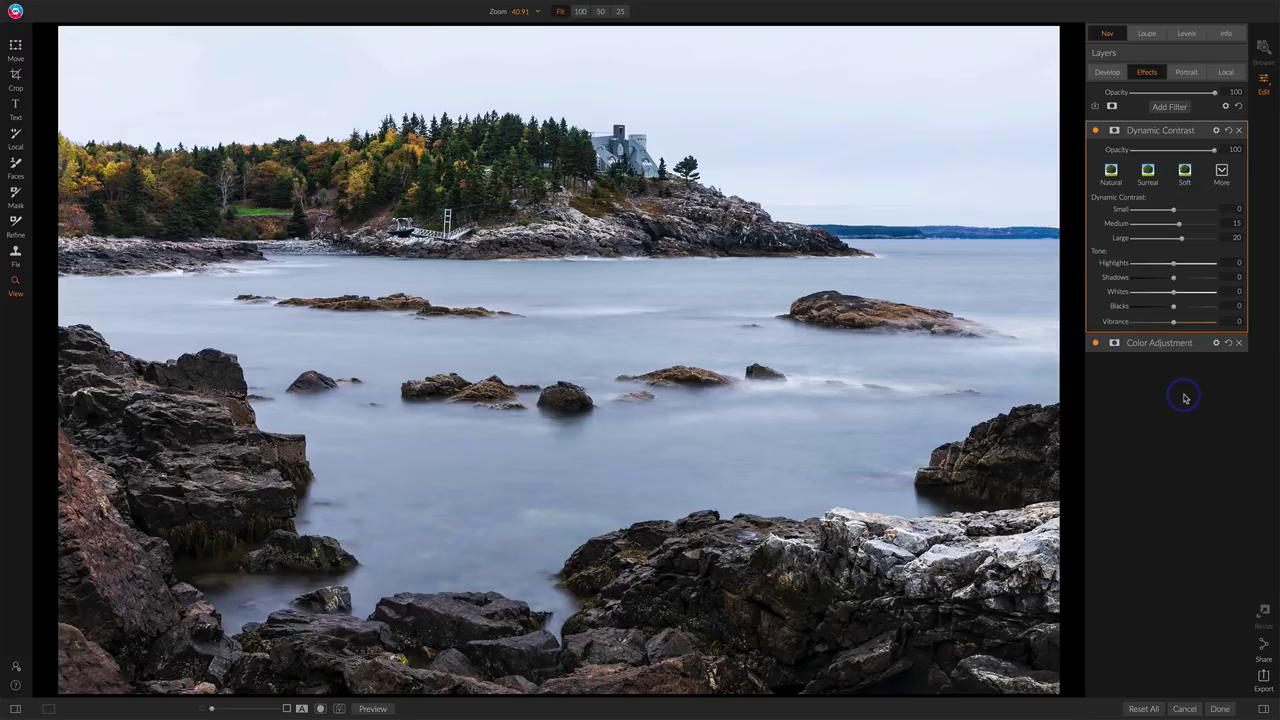
left_click(1095, 131)
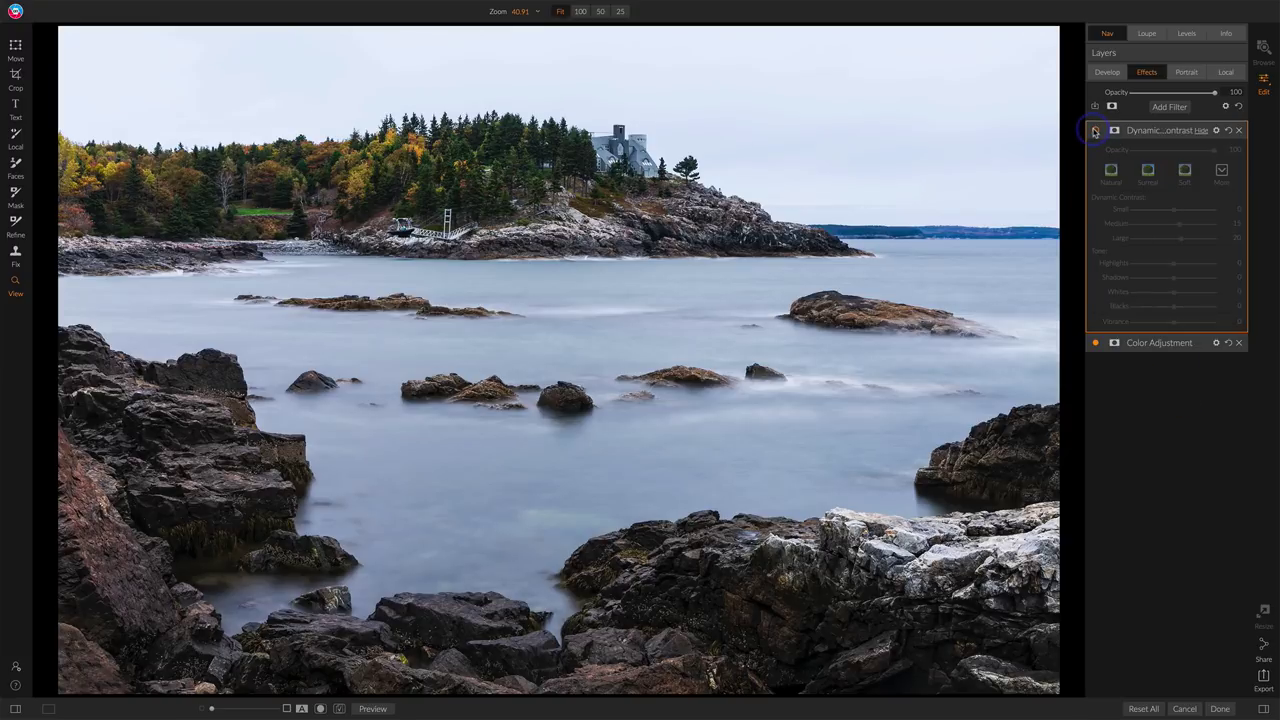
left_click(1095, 131)
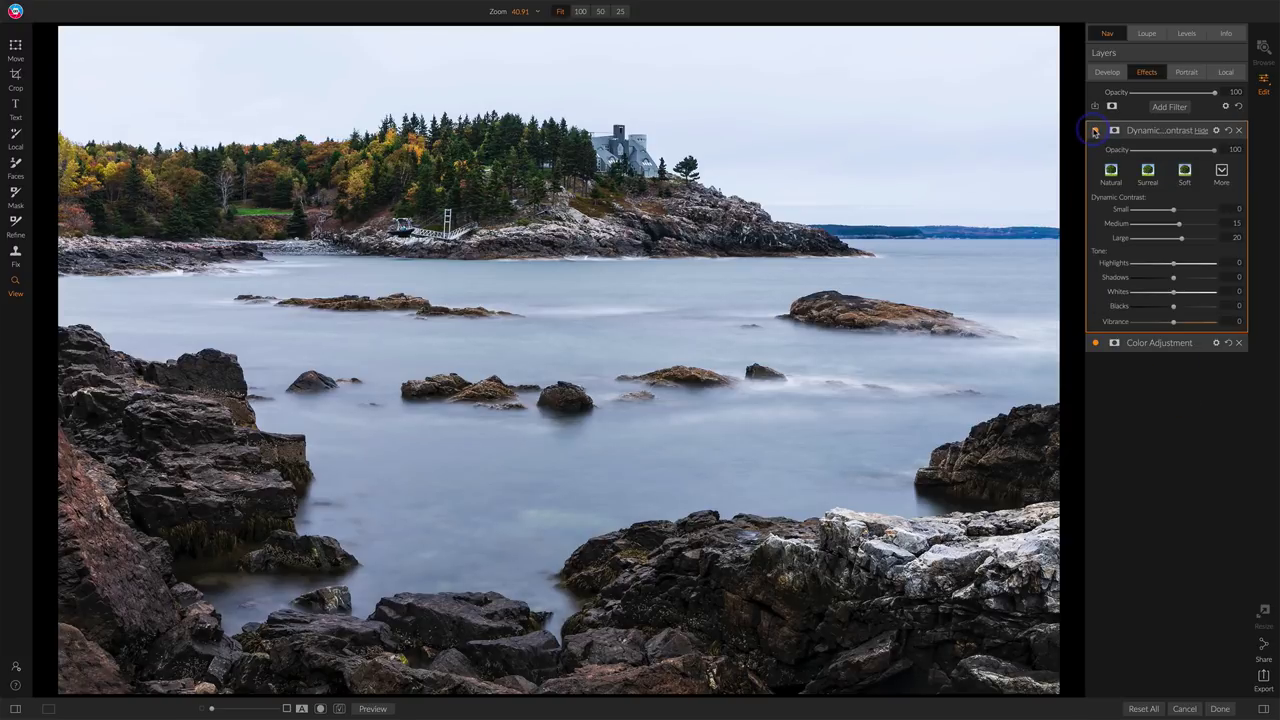
- Start a quick mask on the Dynamic Contrast filter and mark the water as Drop with two strokes at brush size 90
left_click(1115, 131)
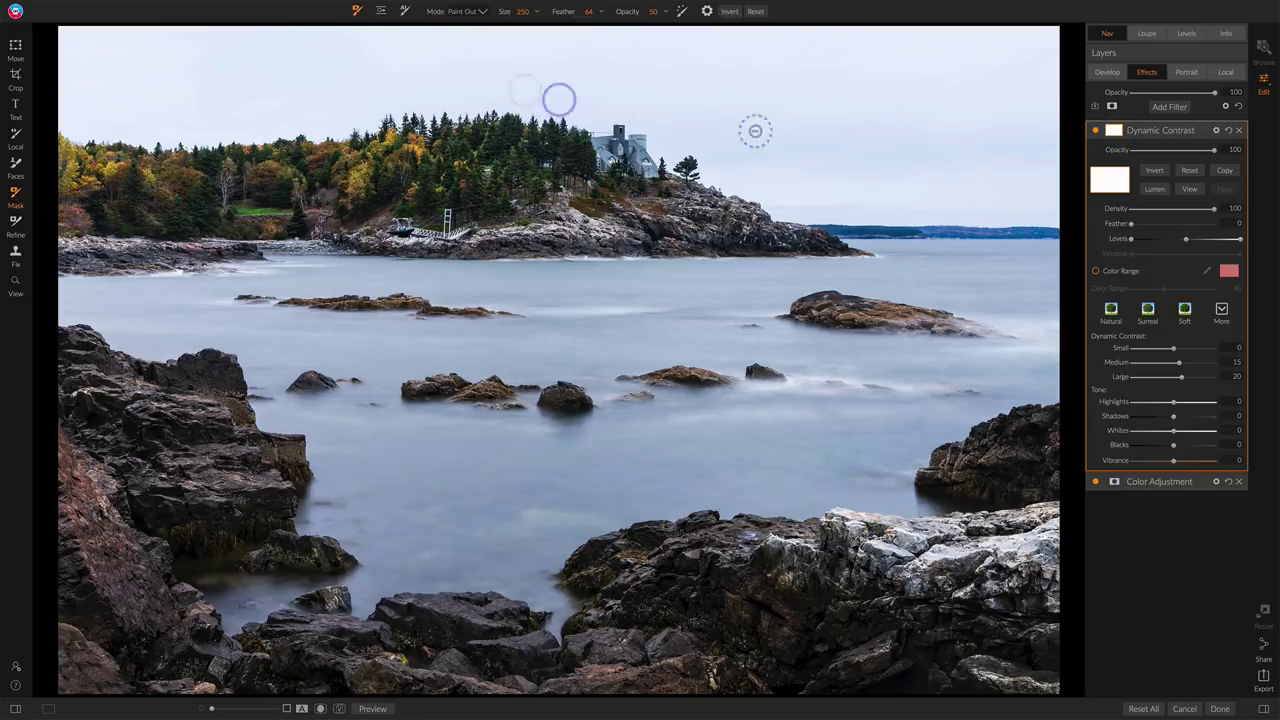
left_click(404, 11)
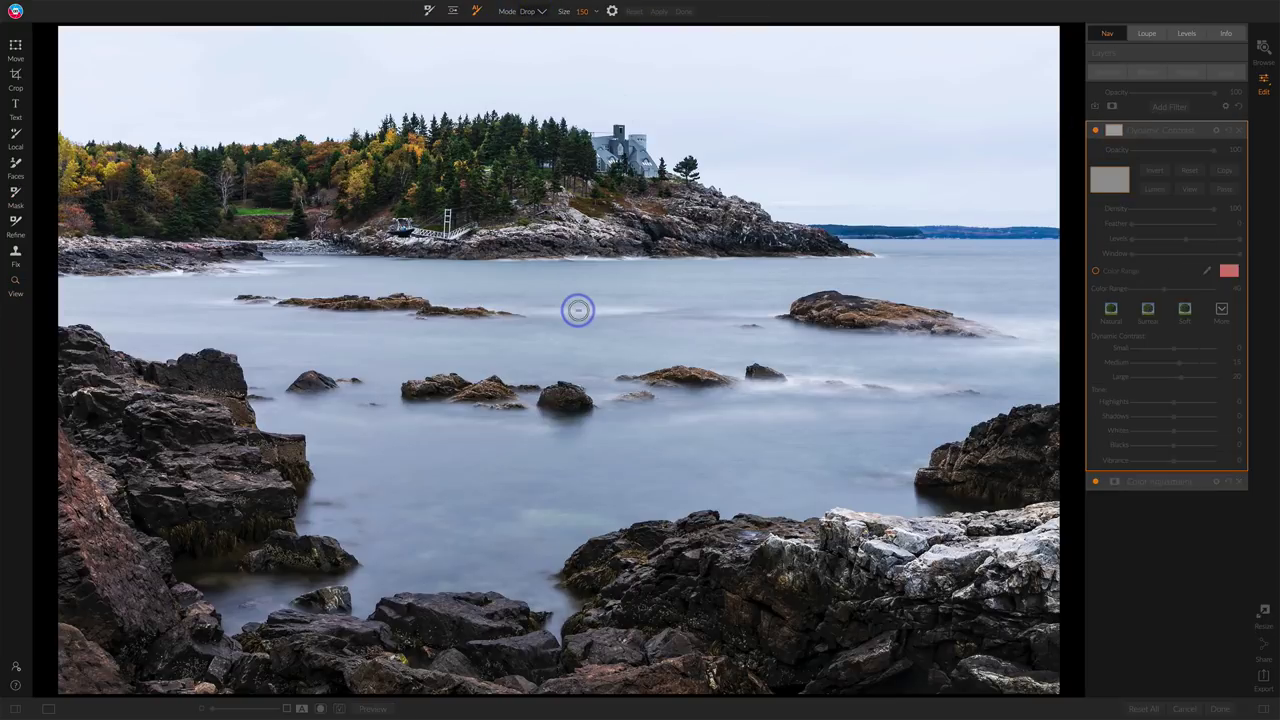
key("bracketleft")
key("bracketleft")
key("bracketleft")
key("bracketleft")
key("bracketleft")
key("bracketleft")
mouse_move(962, 270)
left_mouse_down()
mouse_move(771, 269)
mouse_move(650, 332)
mouse_move(526, 354)
mouse_move(266, 340)
left_mouse_up()
mouse_move(390, 478)
left_mouse_down()
mouse_move(668, 464)
mouse_move(861, 432)
left_mouse_up()
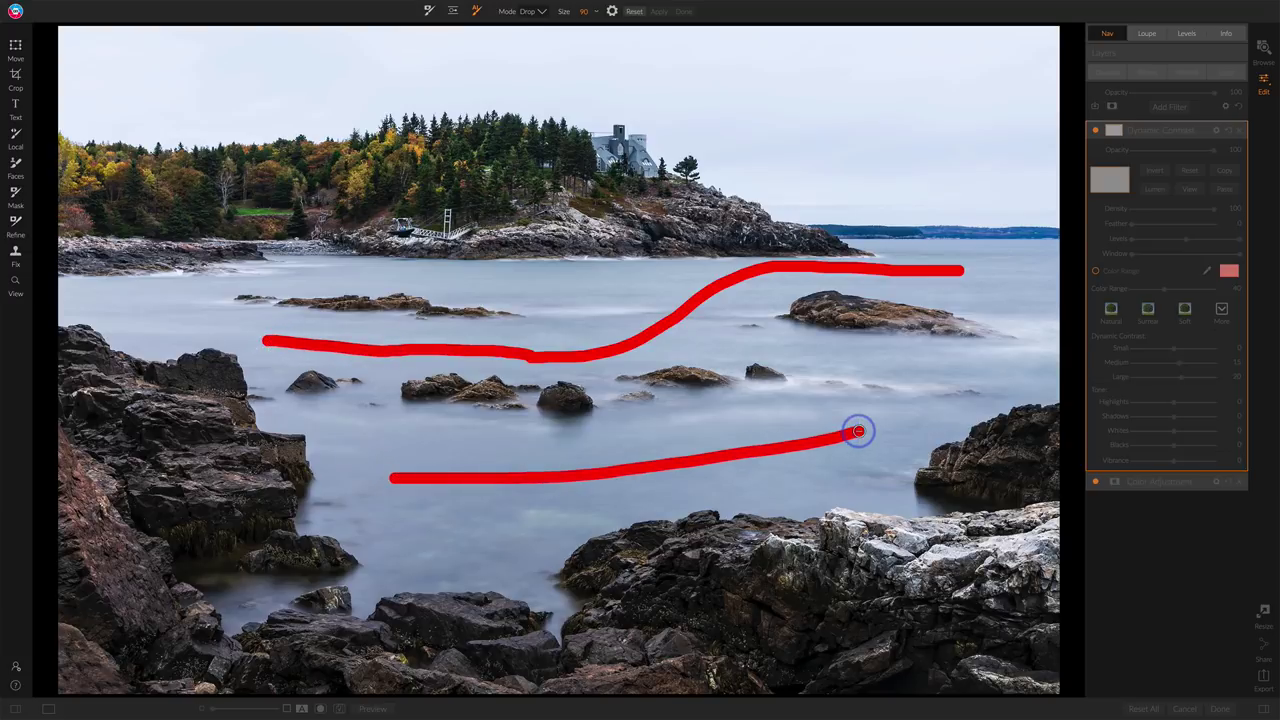
- Mark the wooded headland and the foreground rocks as Keep with four strokes and apply the quick mask
left_click(538, 16)
left_click(530, 40)
mouse_move(118, 190)
left_mouse_down()
mouse_move(128, 228)
mouse_move(209, 228)
mouse_move(306, 181)
mouse_move(466, 153)
mouse_move(679, 208)
mouse_move(710, 235)
left_mouse_up()
mouse_move(166, 432)
left_mouse_down()
mouse_move(128, 600)
mouse_move(160, 655)
left_mouse_up()
mouse_move(315, 657)
left_mouse_down()
mouse_move(695, 652)
mouse_move(854, 623)
mouse_move(995, 577)
left_mouse_up()
left_click_drag(1012, 458, 1035, 578)
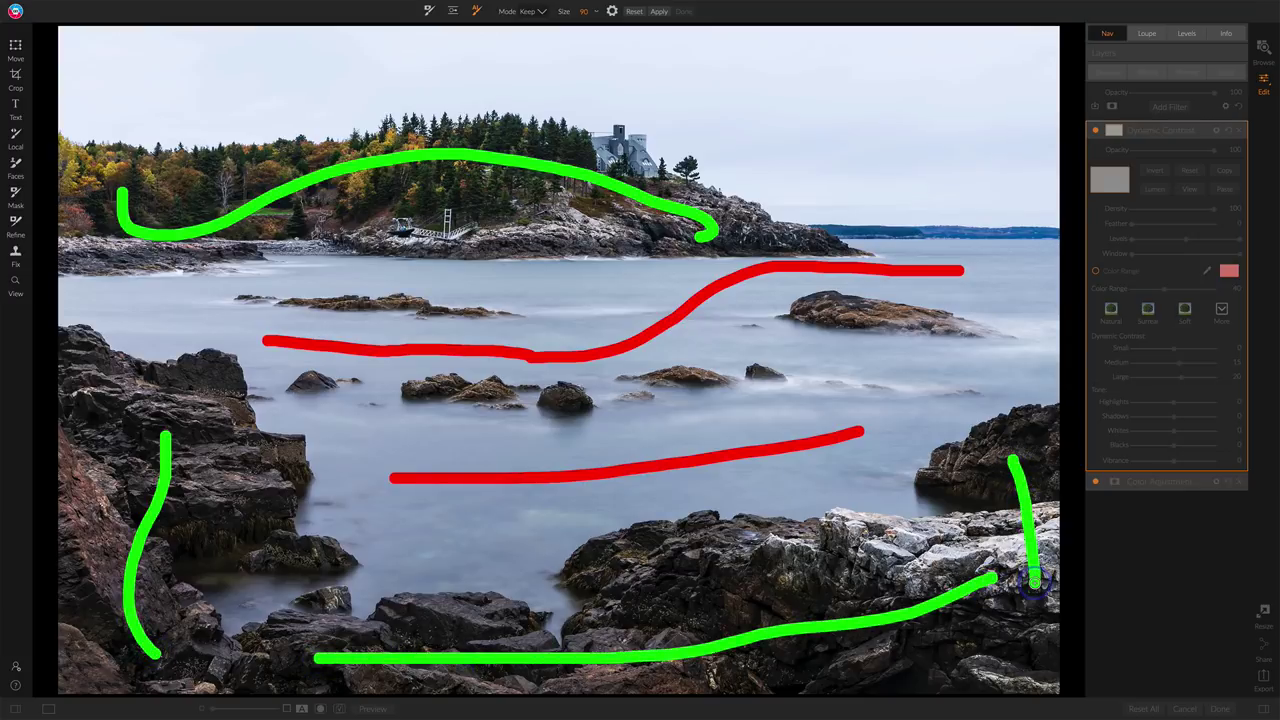
left_click(659, 12)
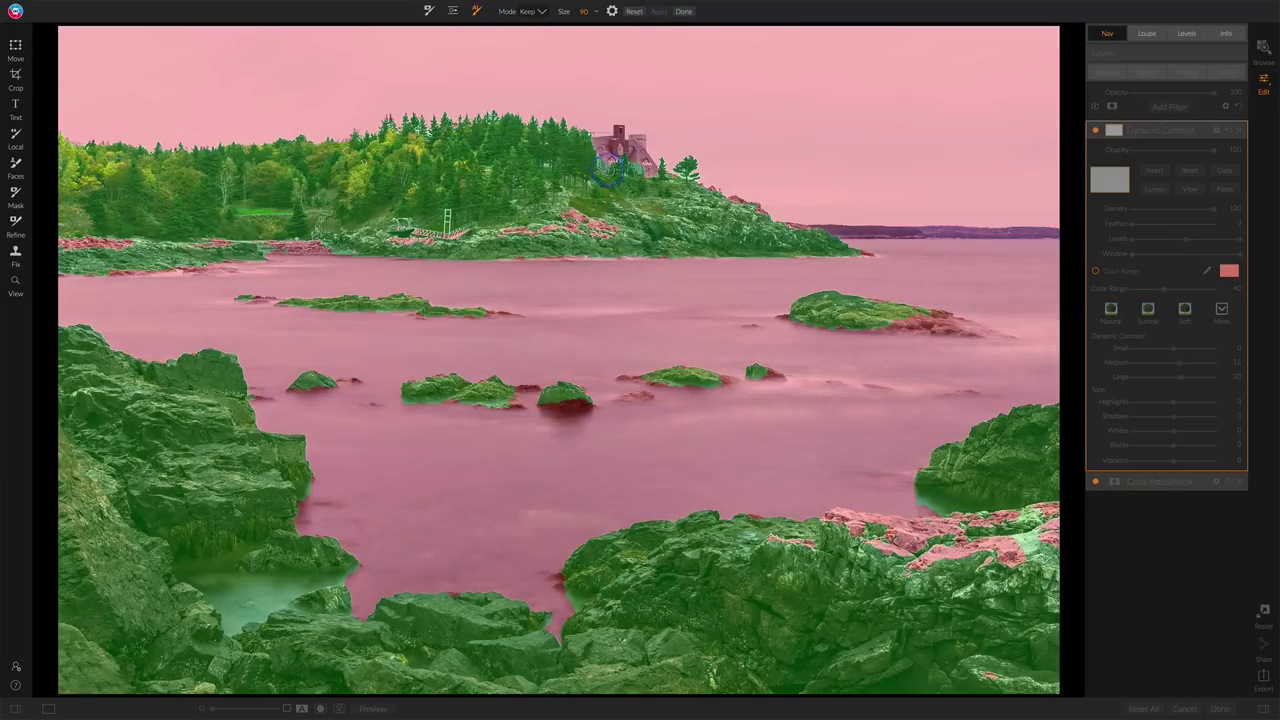
- Add the house on the headland to the Keep area, reapply and accept the quick mask, and finish the effects edit
mouse_move(603, 155)
left_mouse_down()
mouse_move(625, 145)
mouse_move(640, 165)
left_mouse_up()
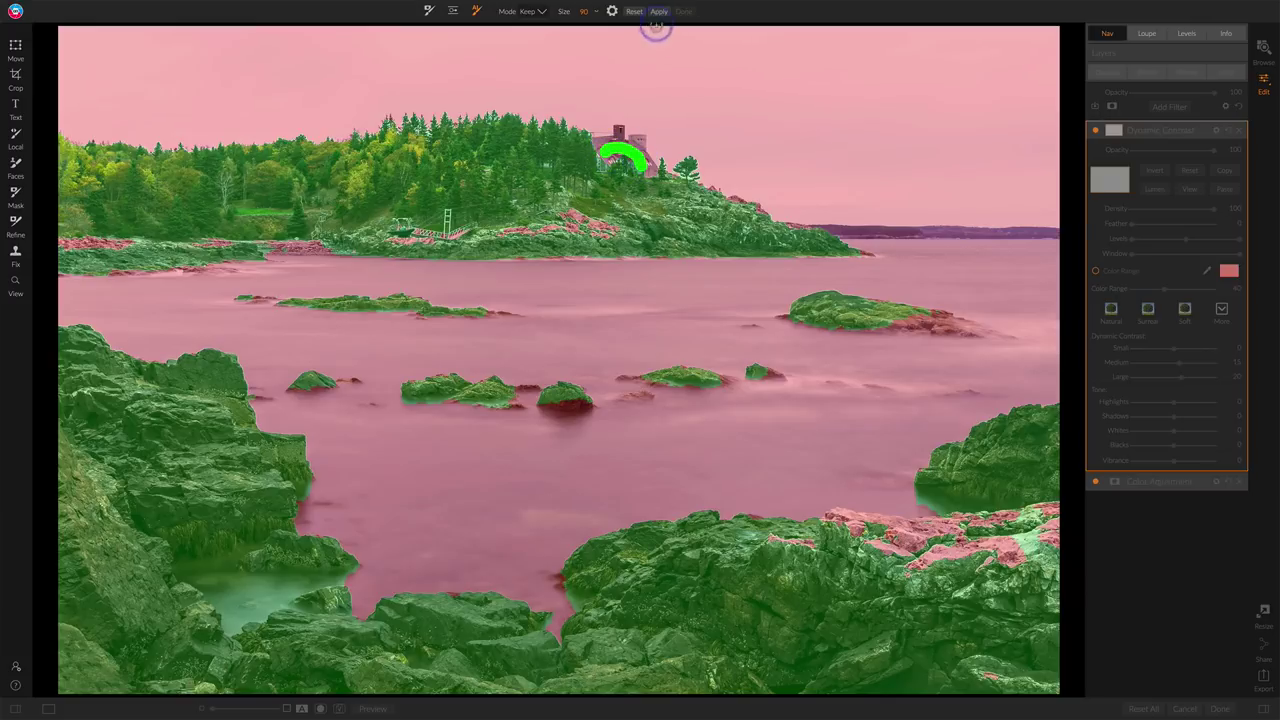
left_click(658, 12)
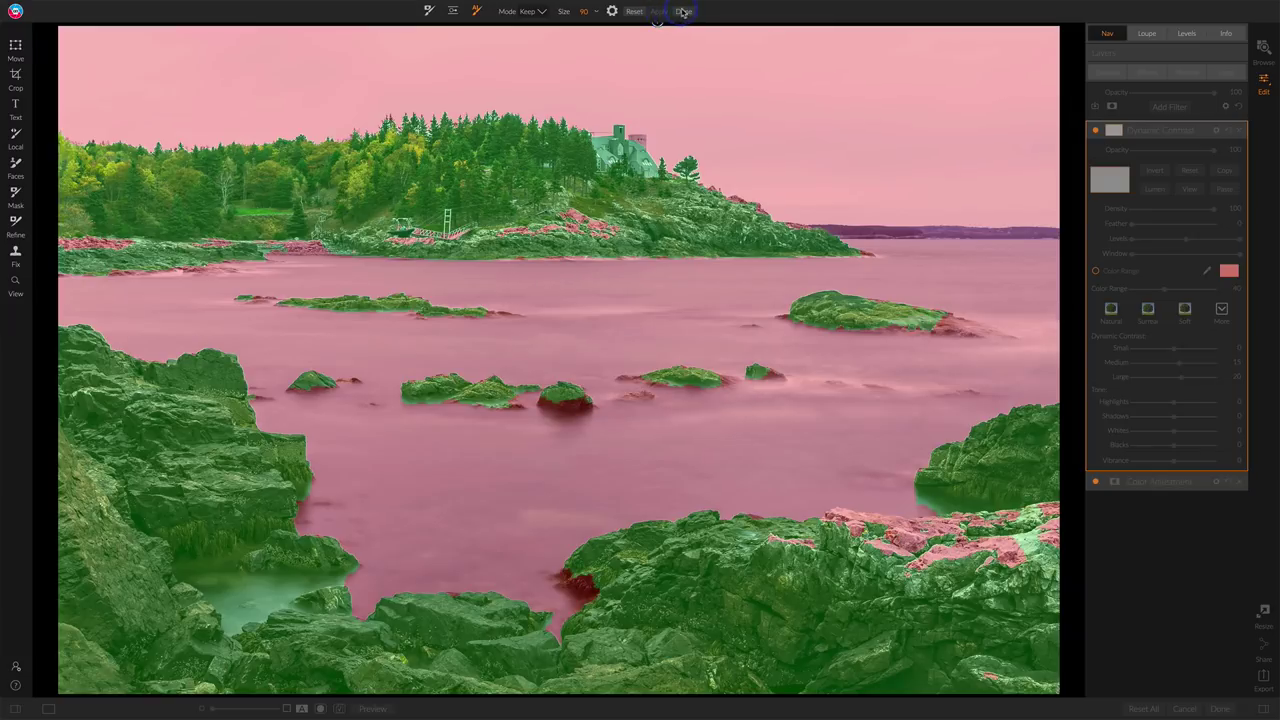
left_click(683, 12)
left_click(683, 12)
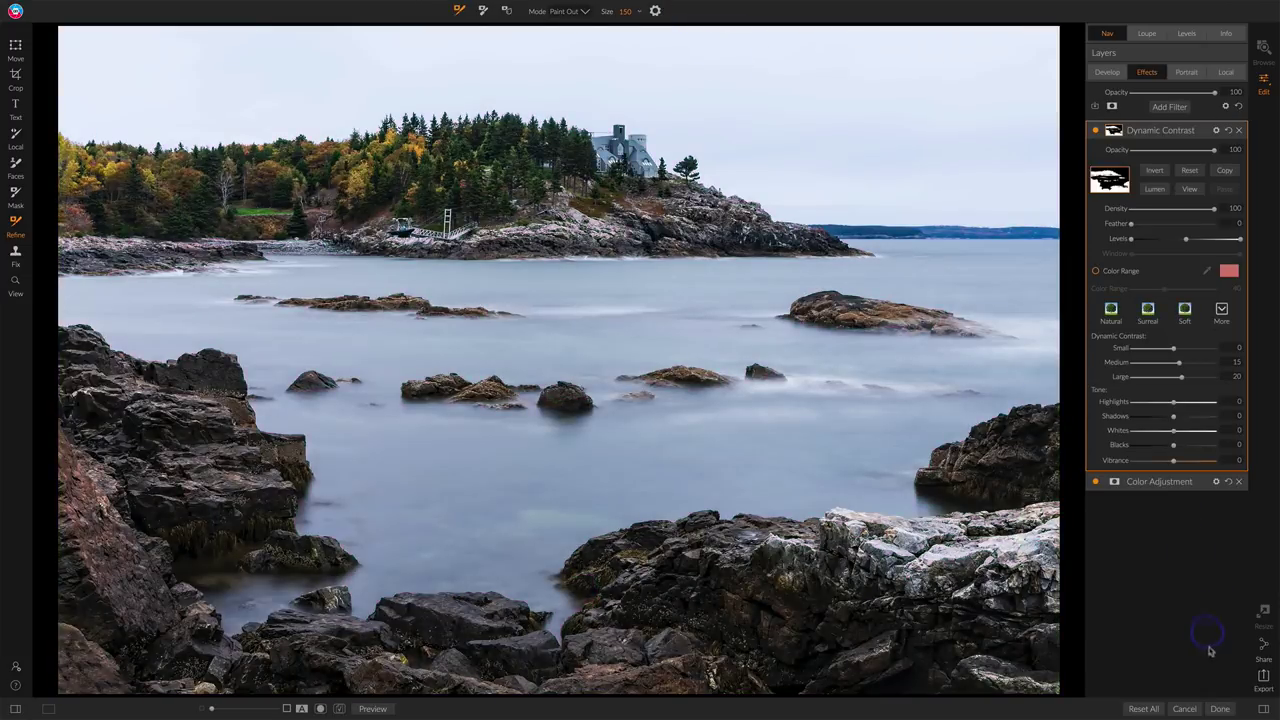
left_click(1221, 710)
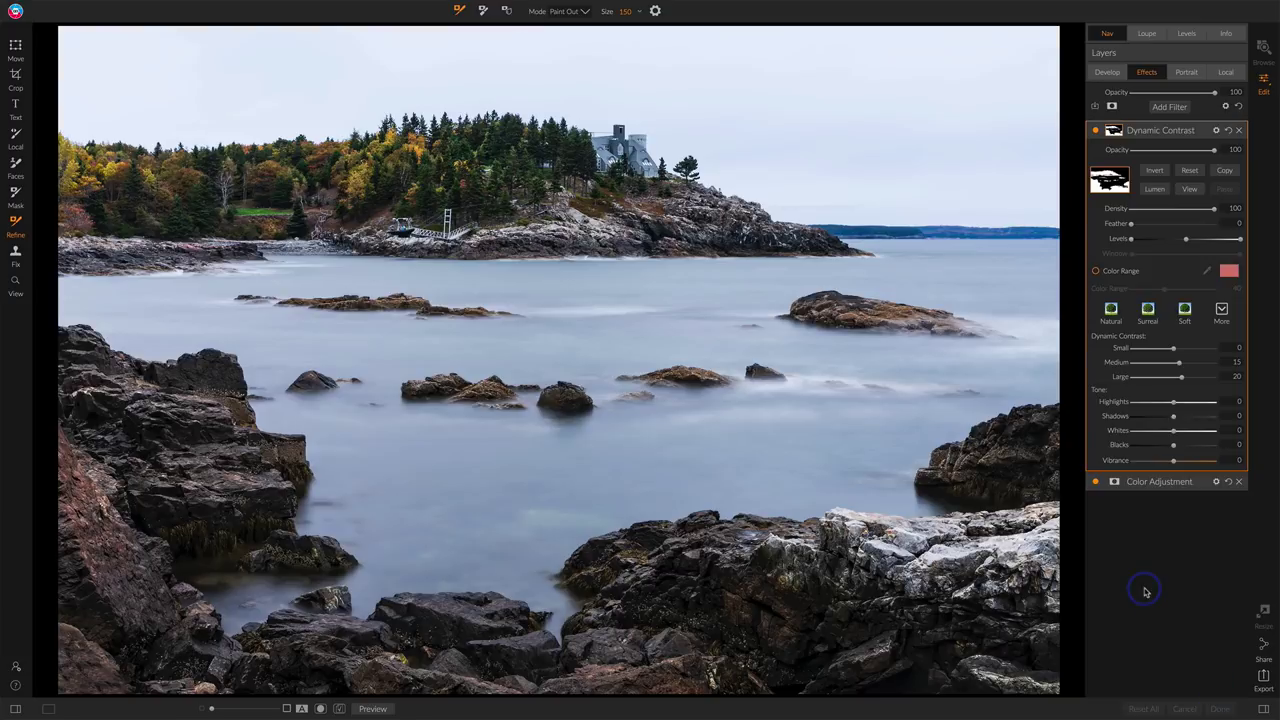